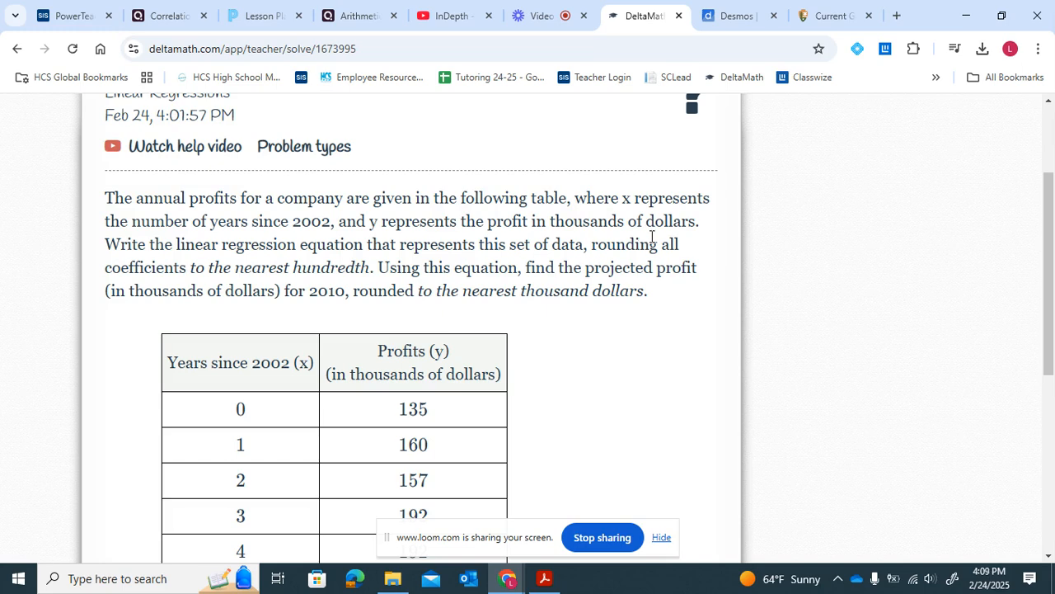
- Read the profit problem's rounding instructions and its years-versus-profits data table
left_click_drag(659, 244, 371, 274)
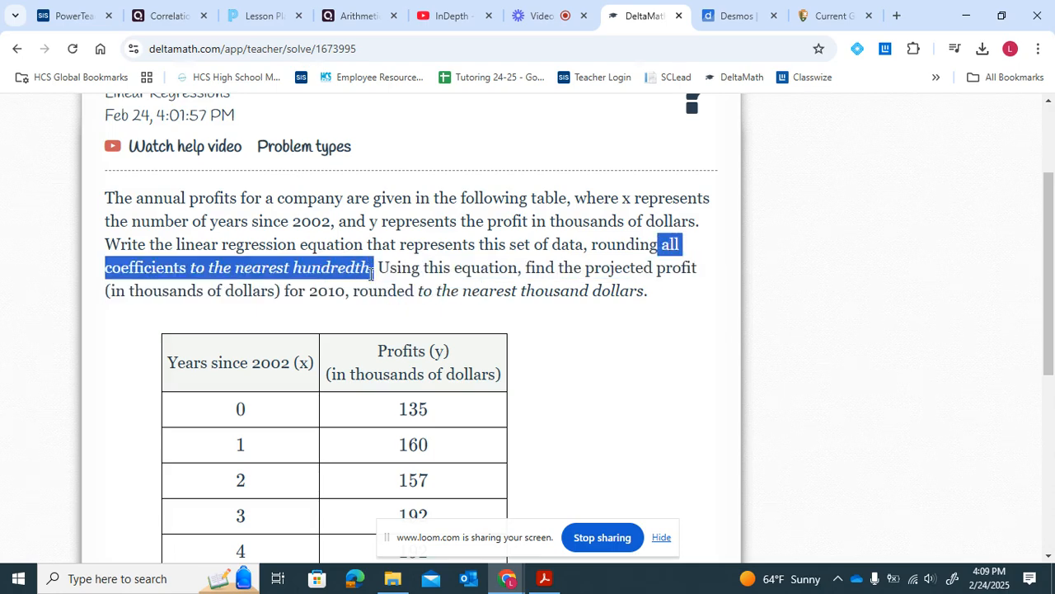
scroll(371, 274, "down", 5)
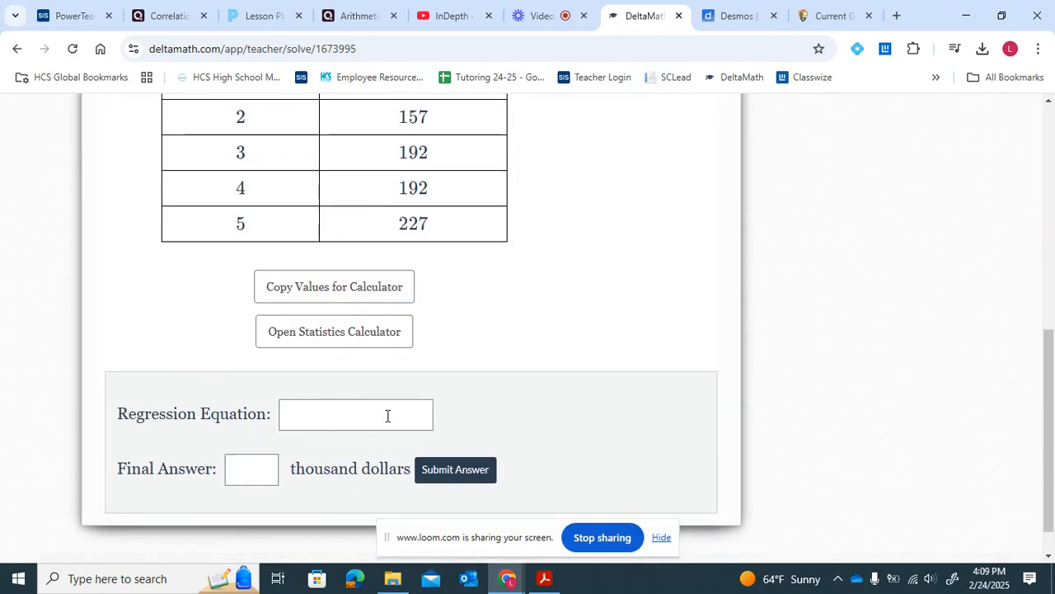
scroll(434, 395, "up", 1)
scroll(435, 394, "up", 3)
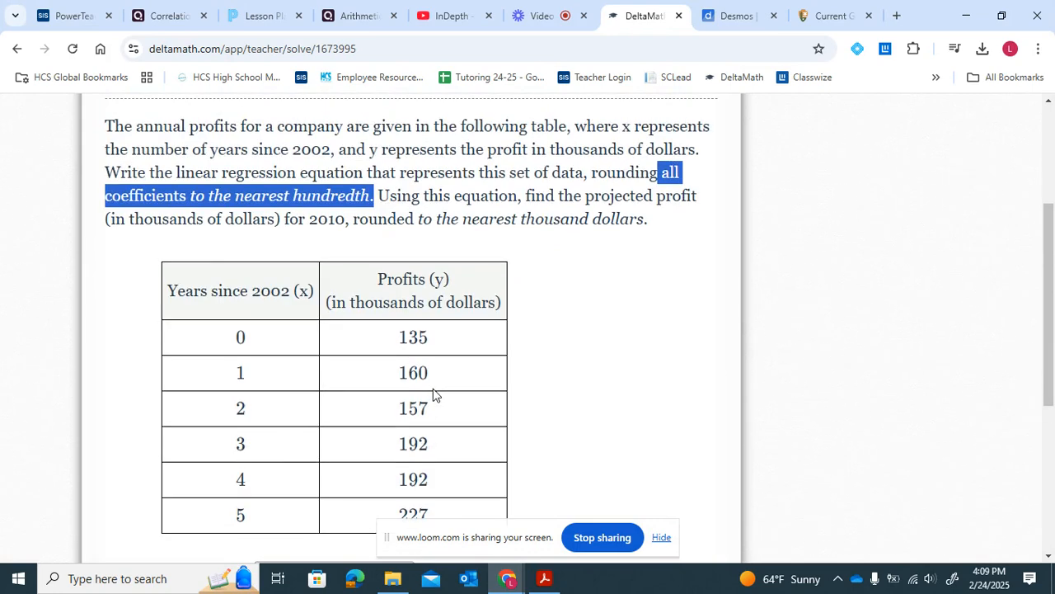
scroll(433, 394, "down", 2)
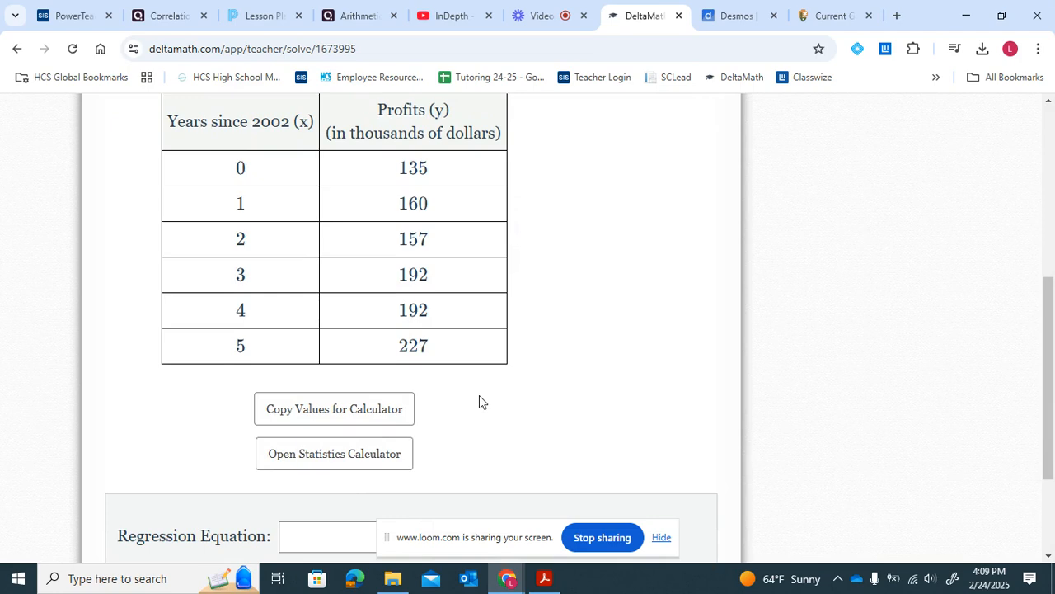
scroll(479, 395, "up", 1)
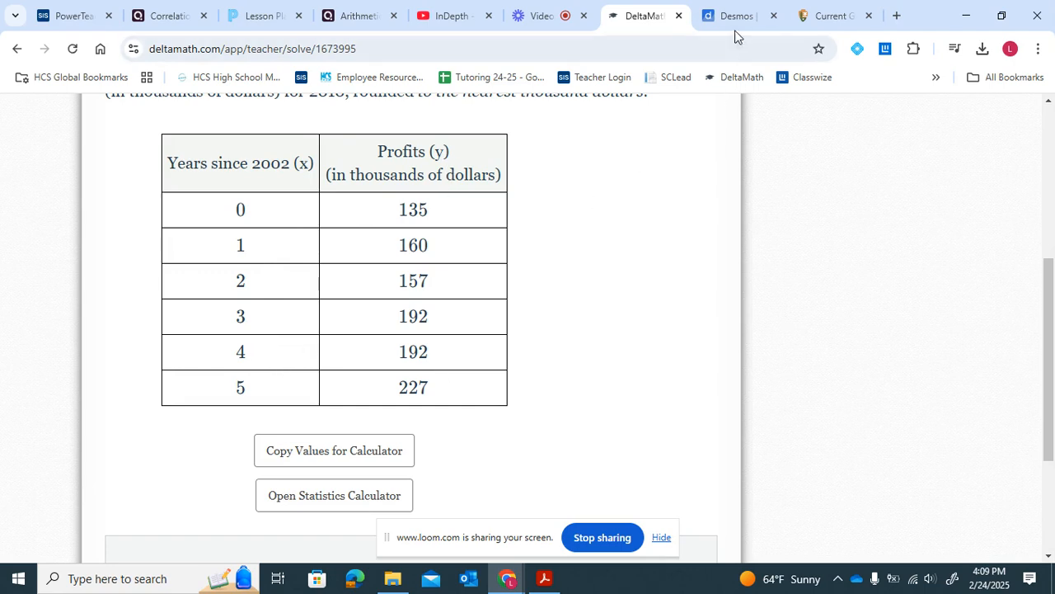
- Arrange the Desmos calculator beside the DeltaMath problem in a split-screen layout
left_click_drag(738, 20, 1053, 247)
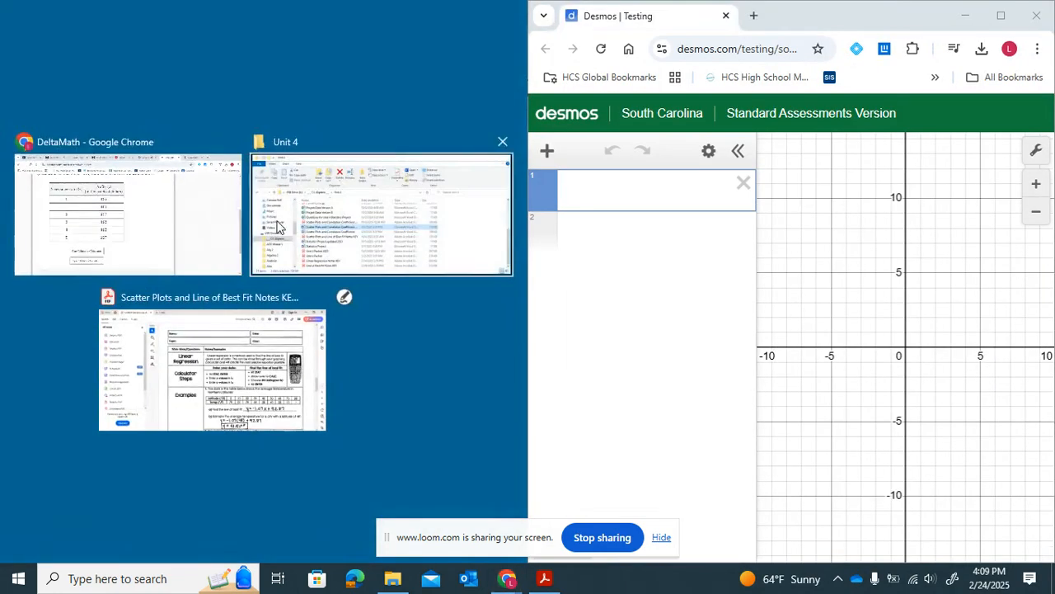
left_click(165, 219)
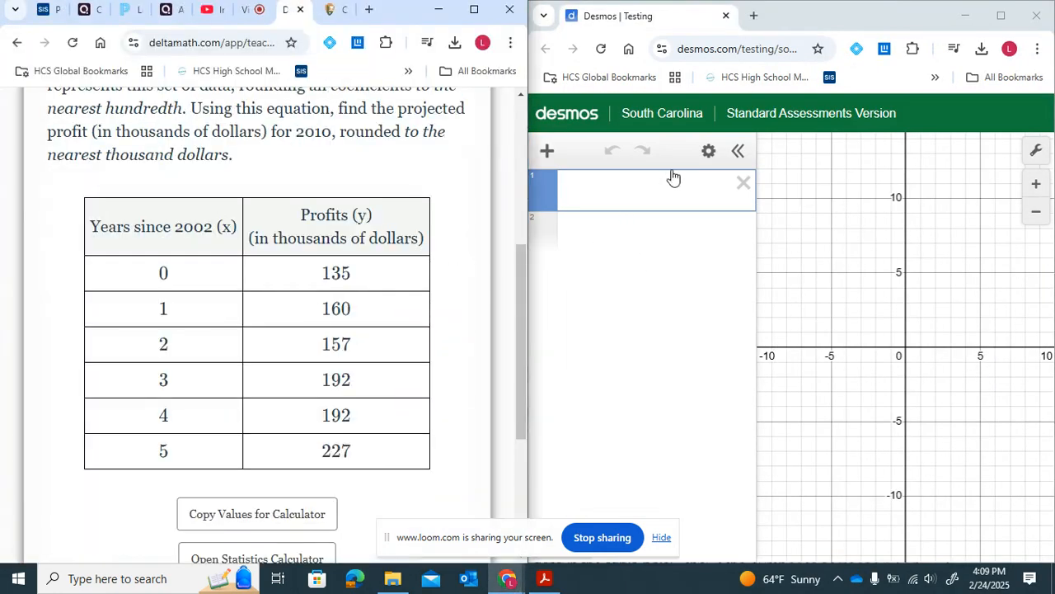
left_click(672, 177)
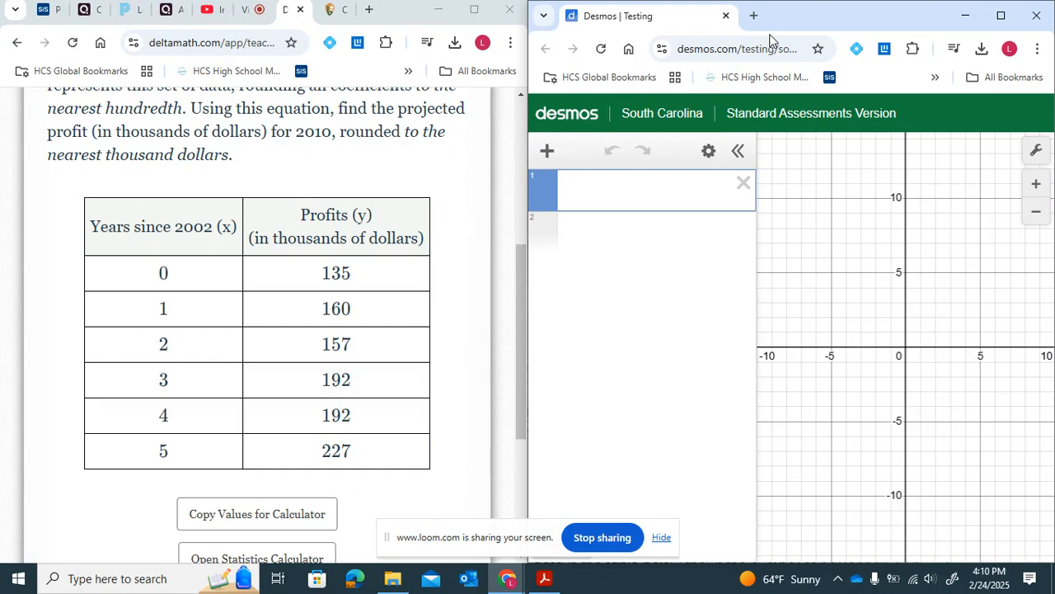
- Insert a table in Desmos and fill the x1 column with years 0 through 5
left_click(548, 153)
left_click(587, 263)
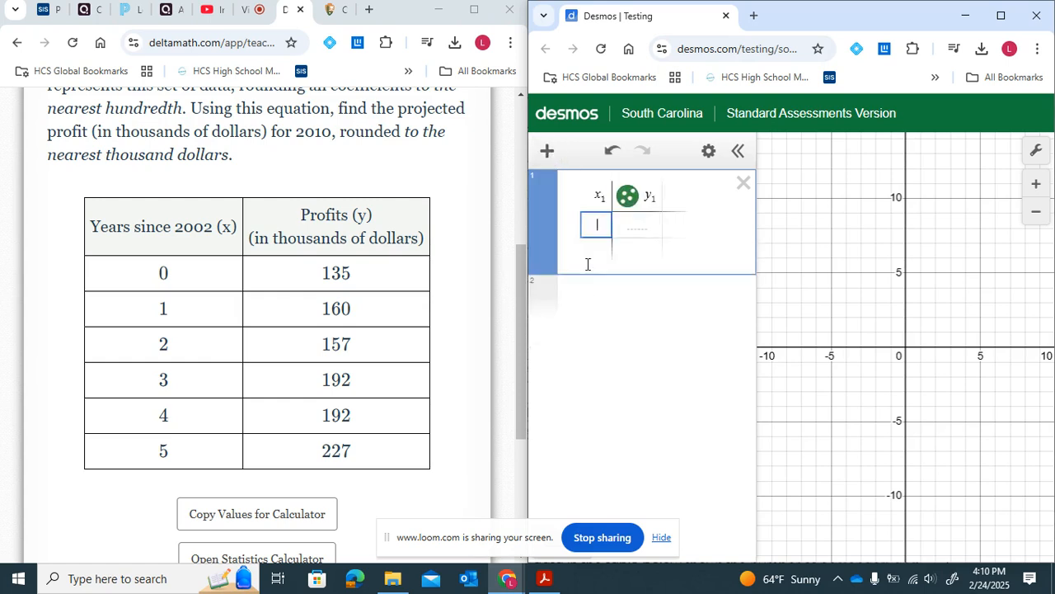
type("0")
key("Return")
type("1")
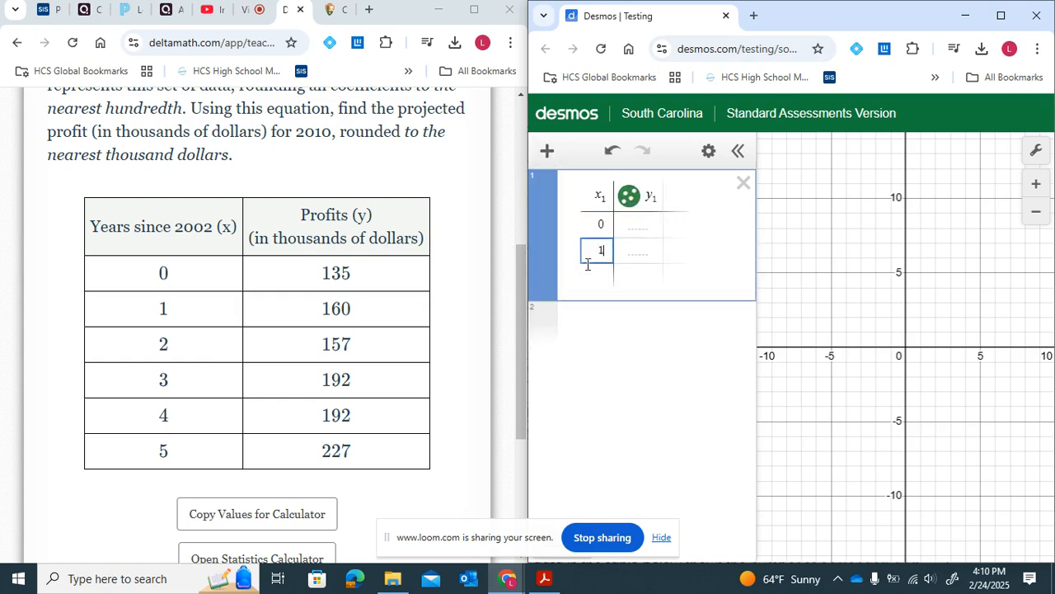
key("Return")
key("Return")
key("Return")
key("Return")
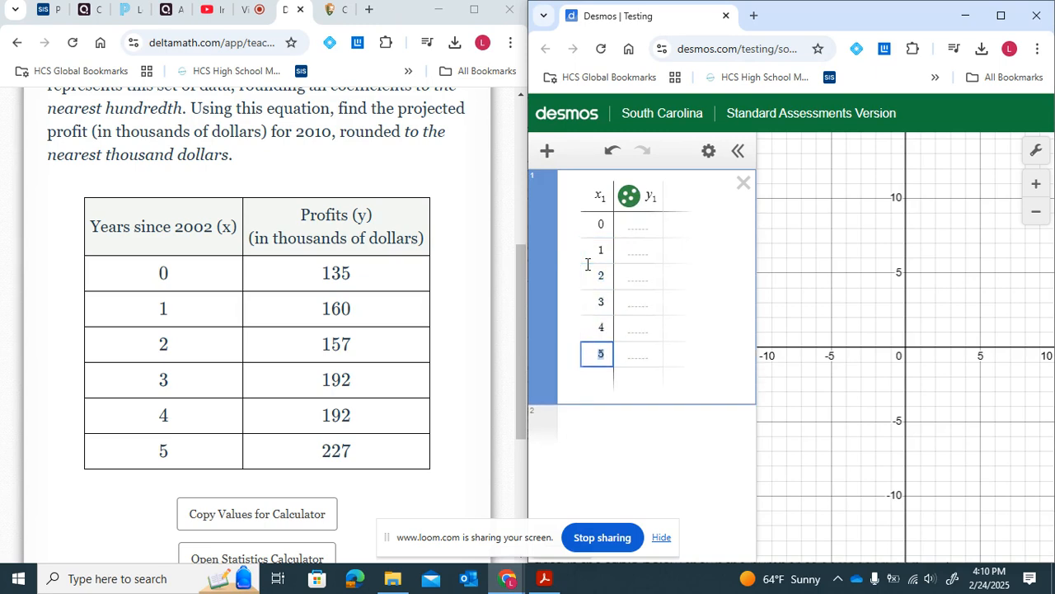
- Fill the y1 column with profits 135, 160, 157, 192, 192 and 227
left_click(652, 232)
type("135")
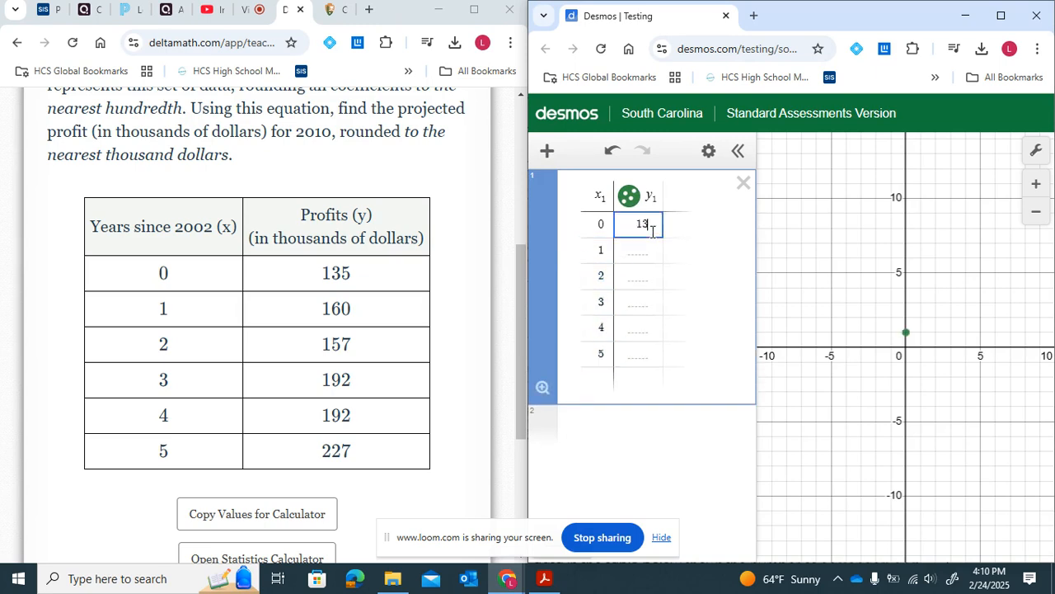
key("Return")
type("160")
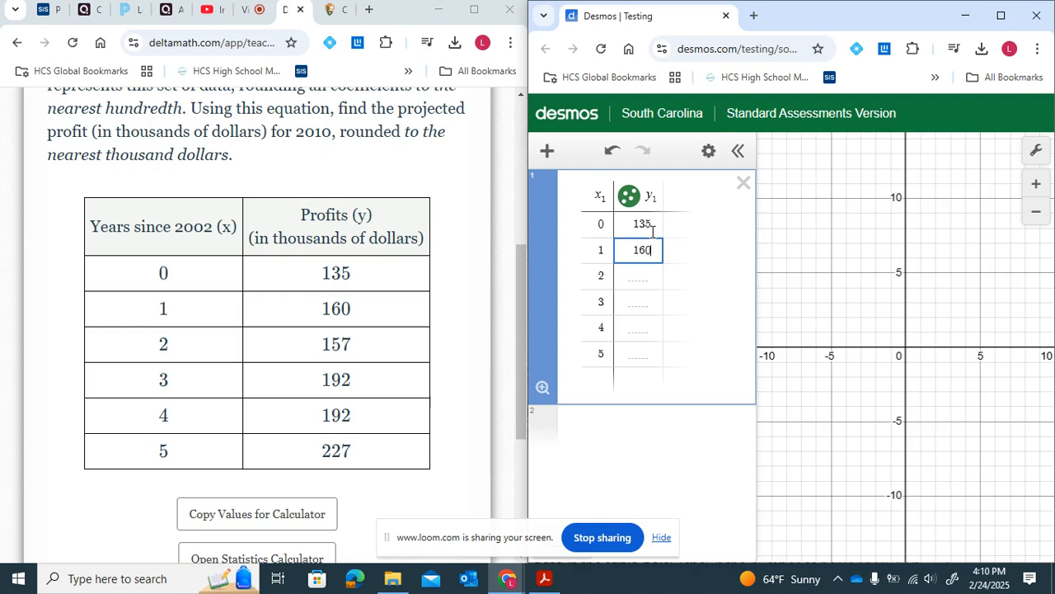
key("Return")
type("157")
key("Return")
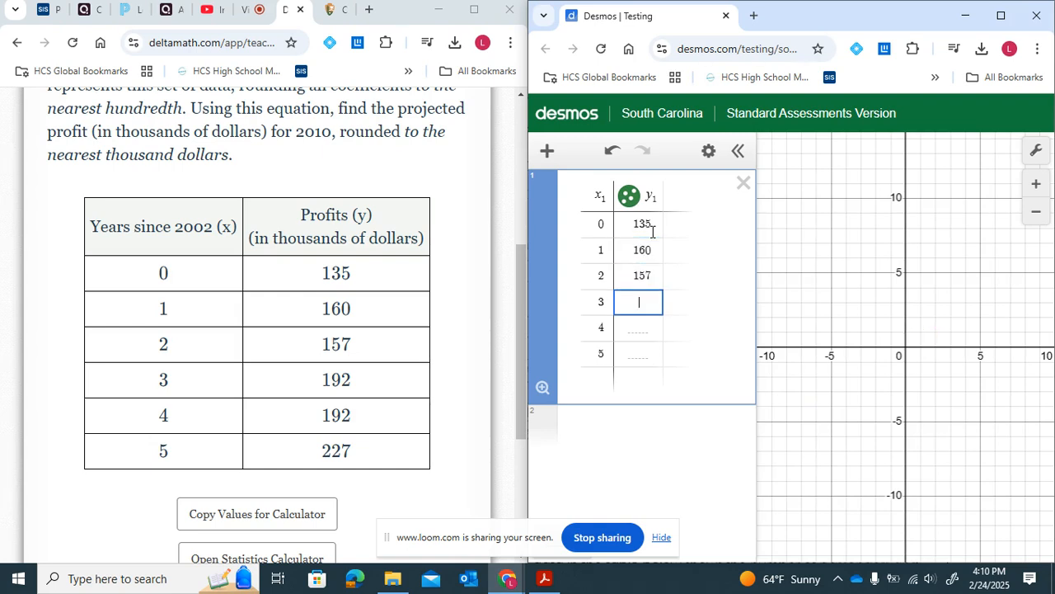
type("192")
key("Return")
type("192")
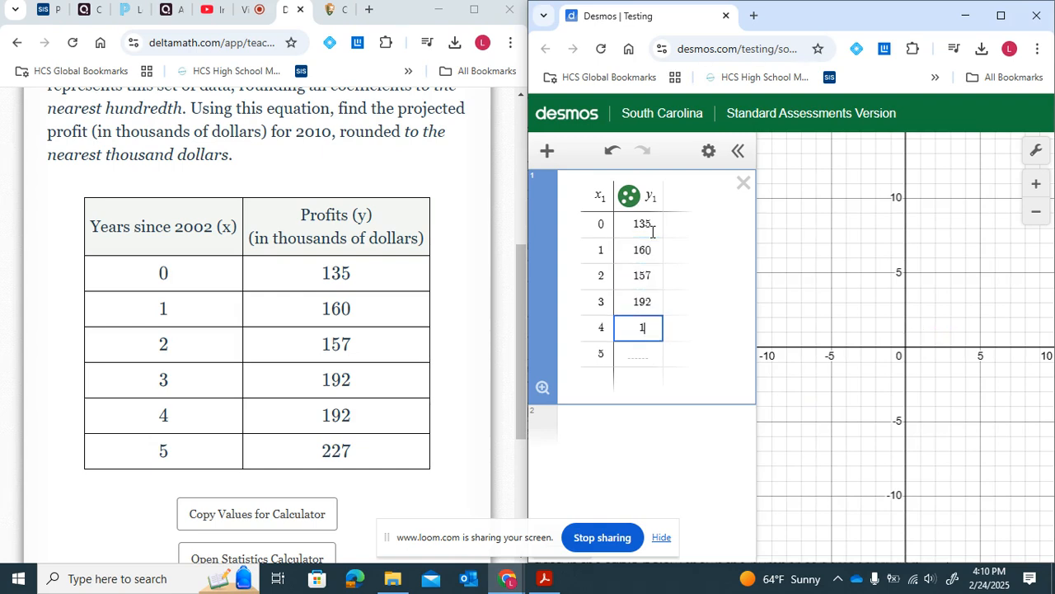
key("Return")
type("227")
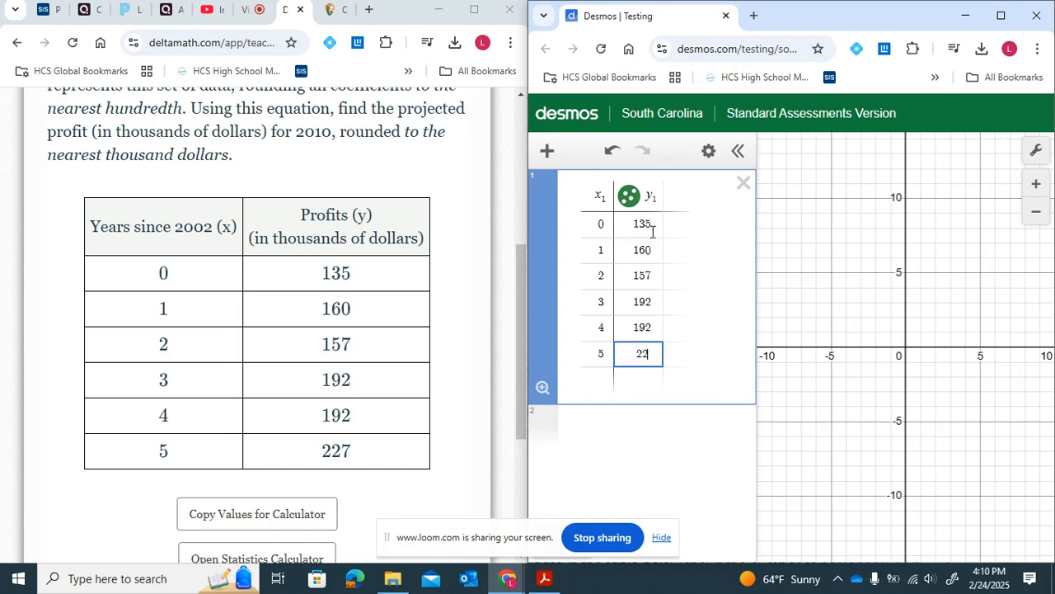
- Zoom out and pan the graph until all plotted data points are in view
left_click(1037, 212)
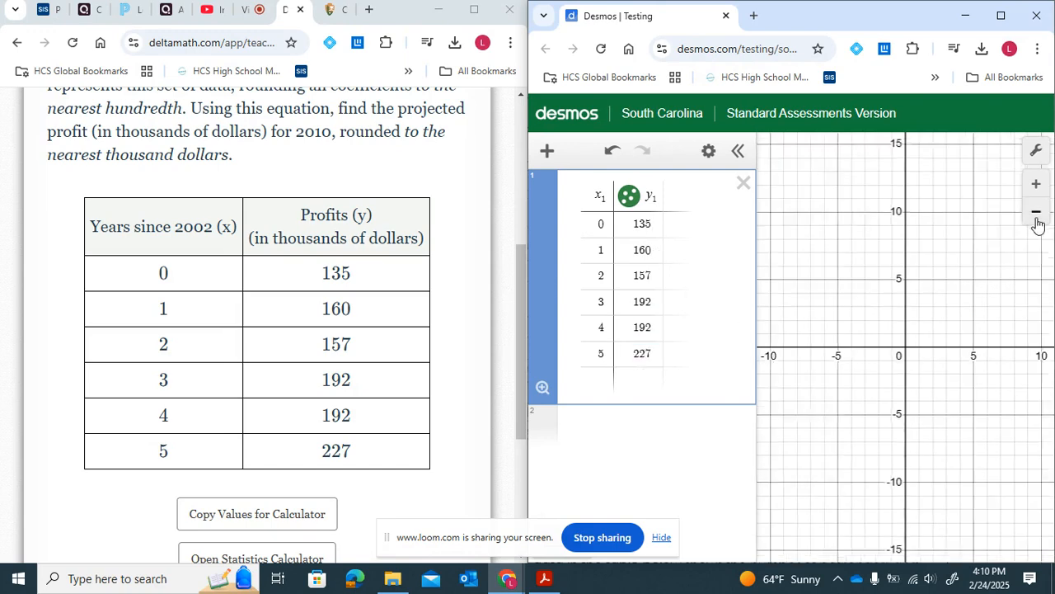
left_click(1037, 213)
left_click(1036, 213)
left_click(1036, 212)
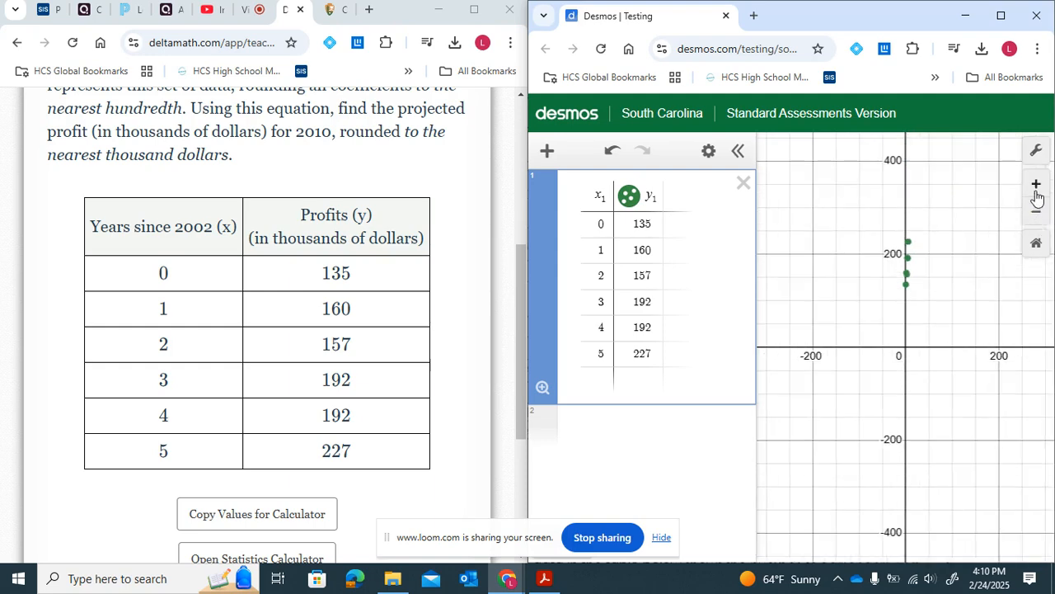
left_click(1036, 185)
left_click_drag(975, 212, 956, 266)
left_click(1037, 186)
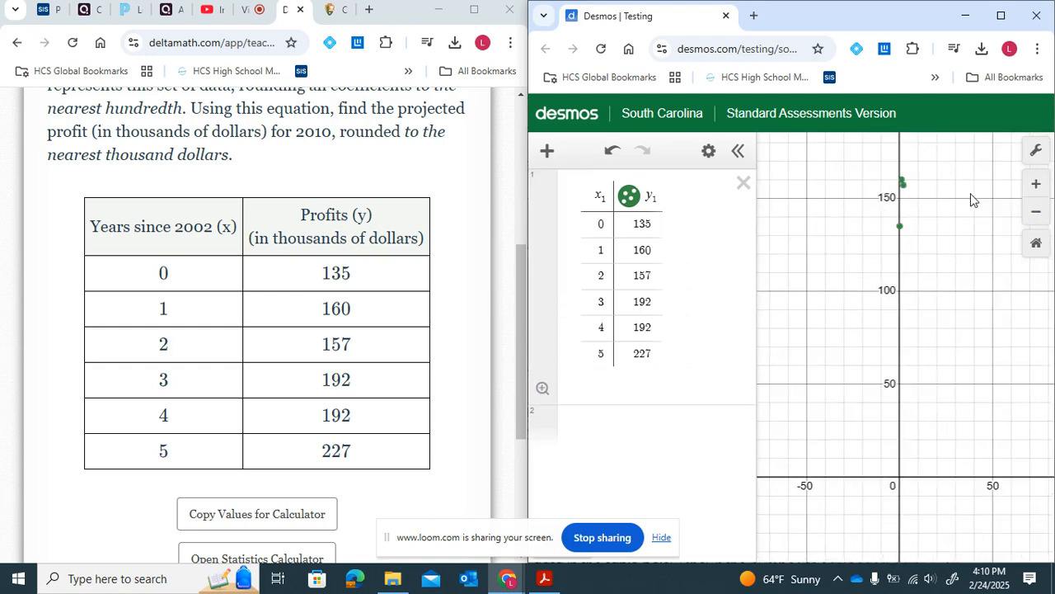
left_click_drag(973, 198, 995, 255)
left_click(1037, 184)
left_click_drag(1006, 191, 943, 394)
- Add a linear regression expression y1 ~ mx1 + b on a new line
left_click(624, 449)
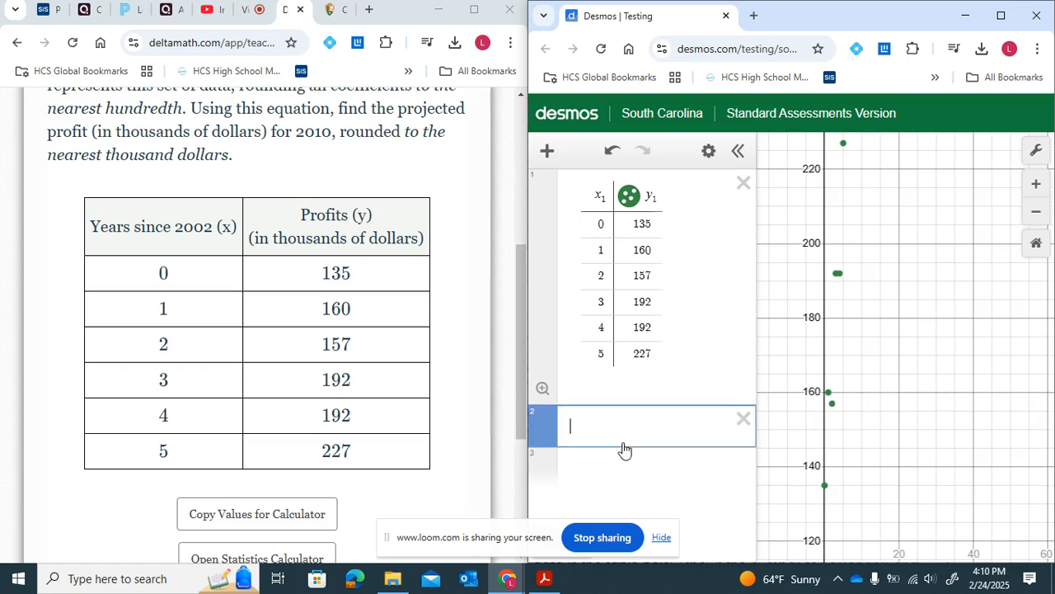
type("y")
scroll(235, 173, "up", 1)
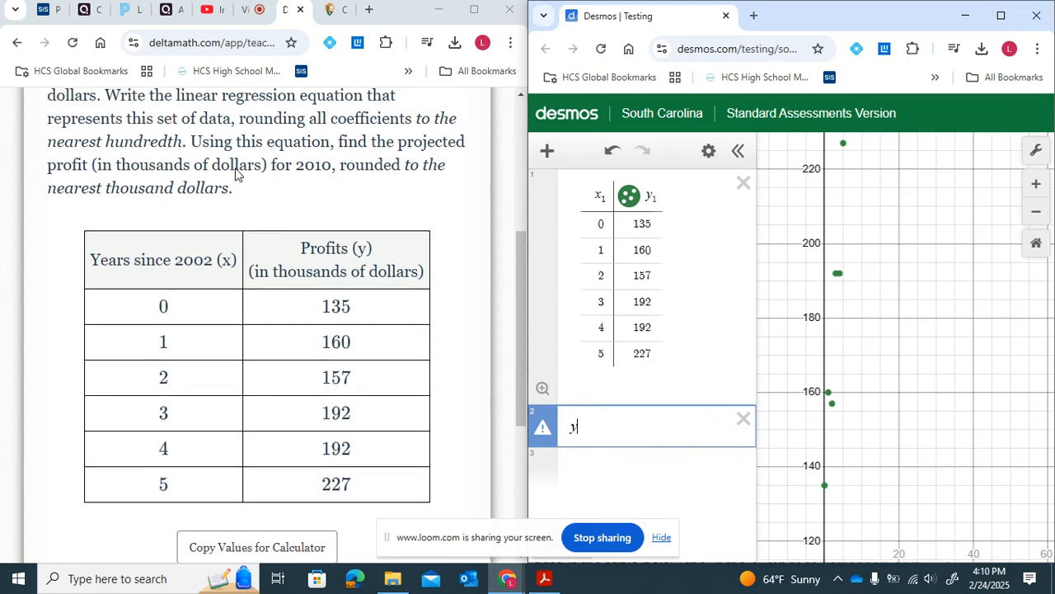
type("1 ~ ")
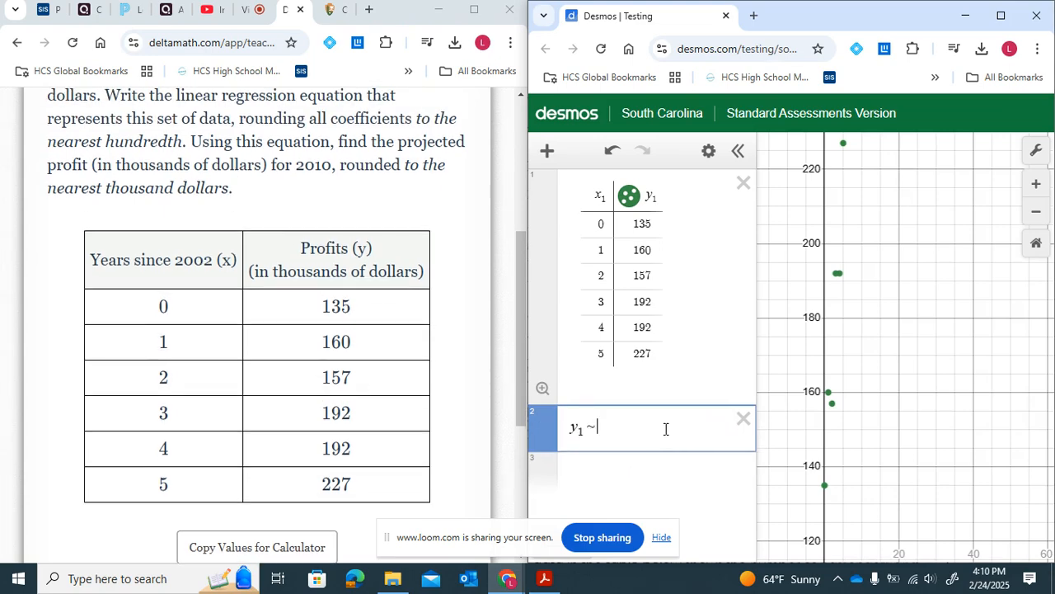
type("mx1 + b")
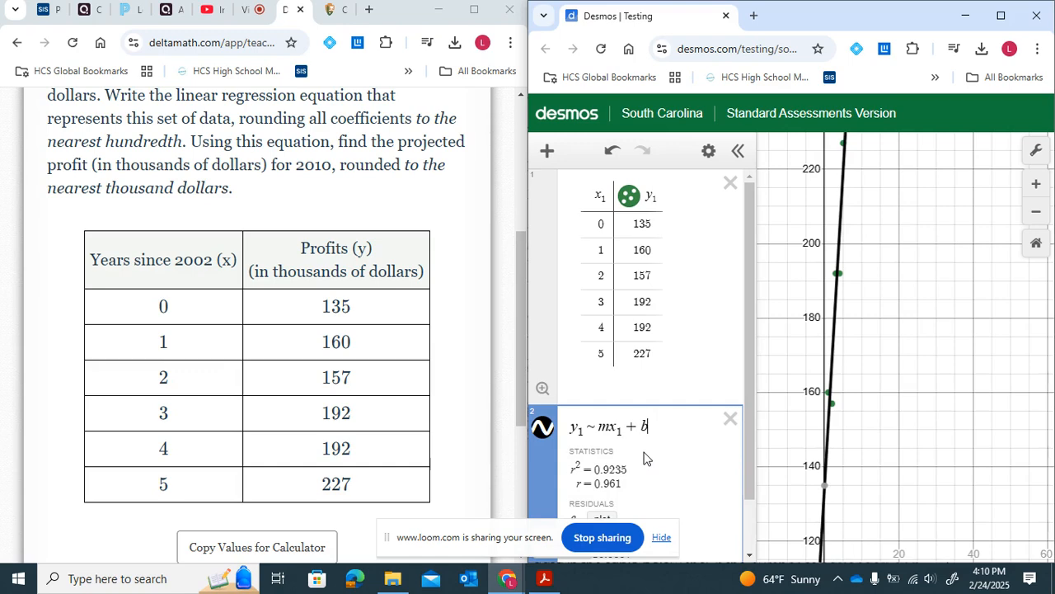
- Enlarge the view and examine the regression's m and b parameter values
scroll(644, 459, "down", 1)
scroll(658, 391, "down", 1)
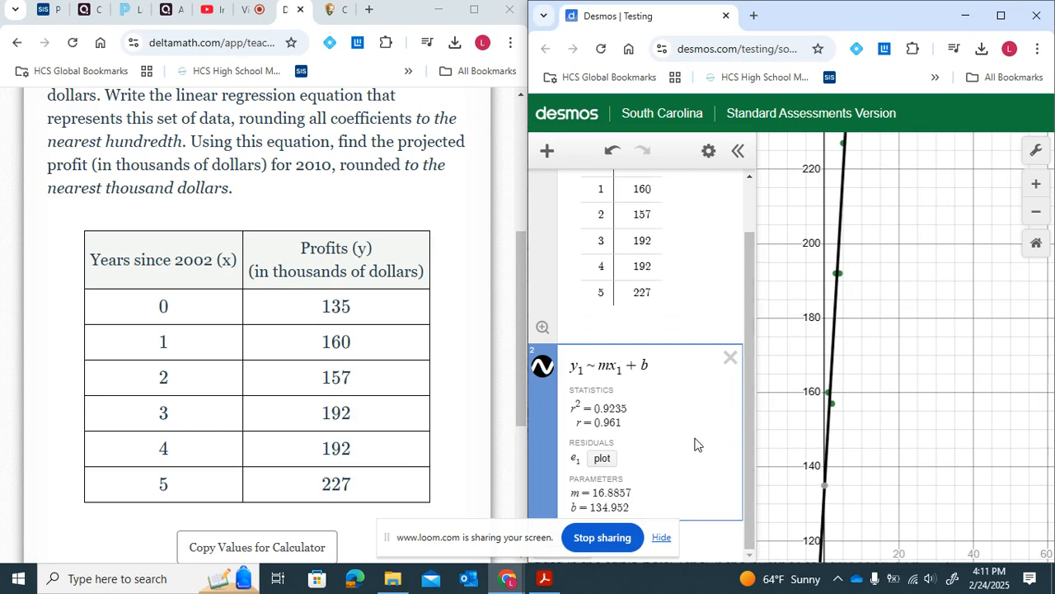
left_click_drag(593, 492, 620, 492)
scroll(622, 493, "up", 5)
scroll(622, 493, "down", 1)
scroll(622, 492, "left", 1)
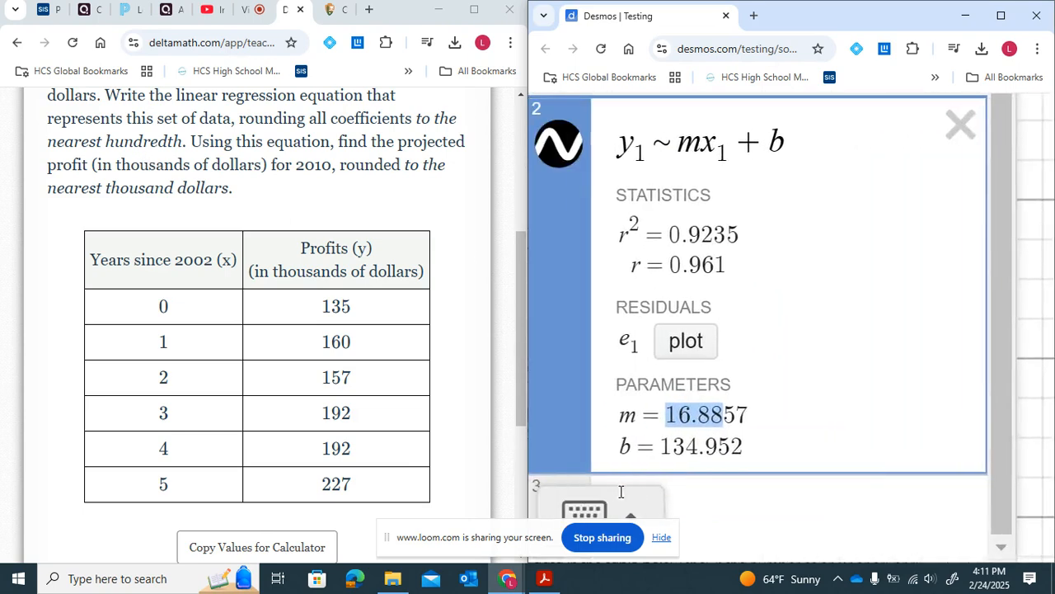
left_click(717, 422)
left_click_drag(713, 418, 720, 418)
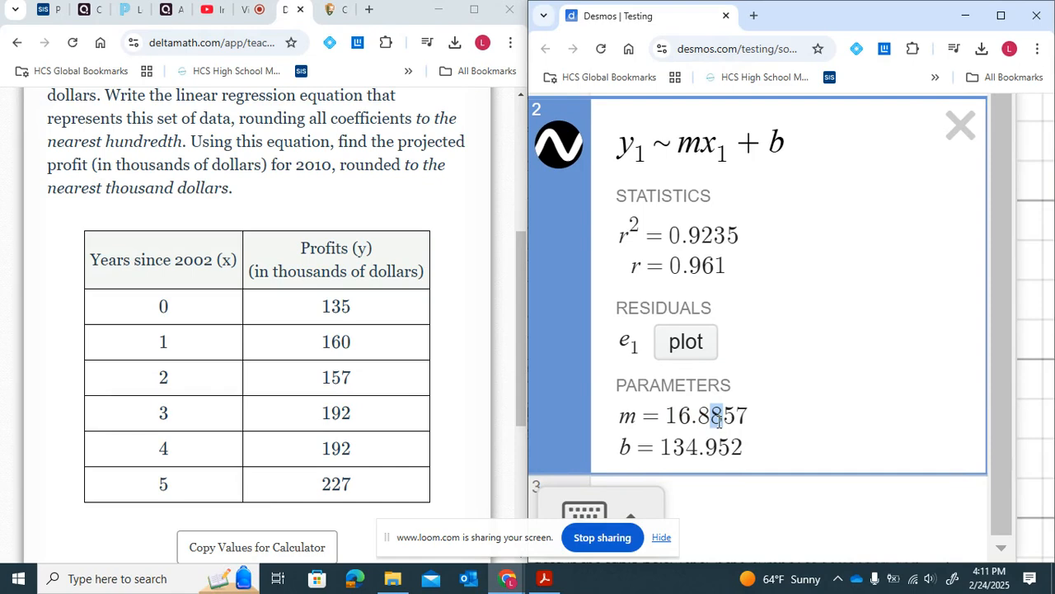
- Enter the rounded coefficients 16.89 and 134.95 on two new expression lines
left_click(717, 495)
type("16.")
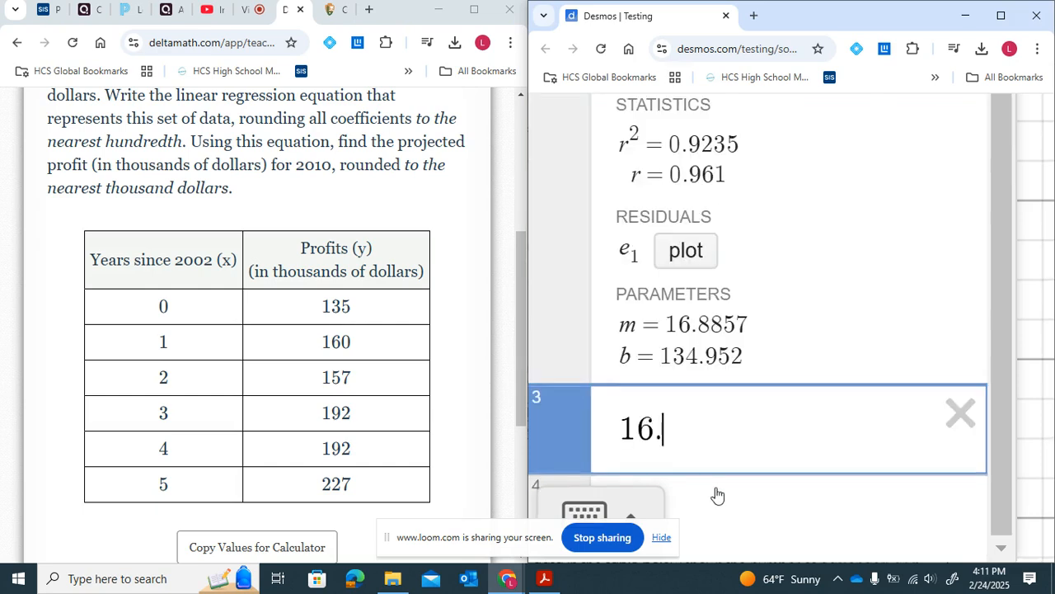
type("89")
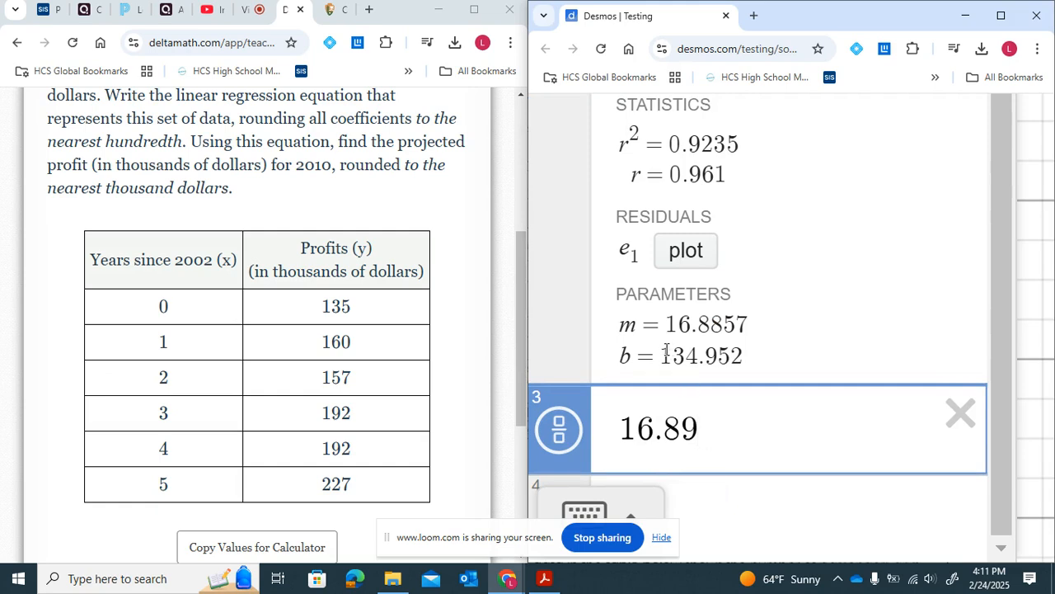
left_click_drag(718, 356, 738, 359)
left_click(725, 487)
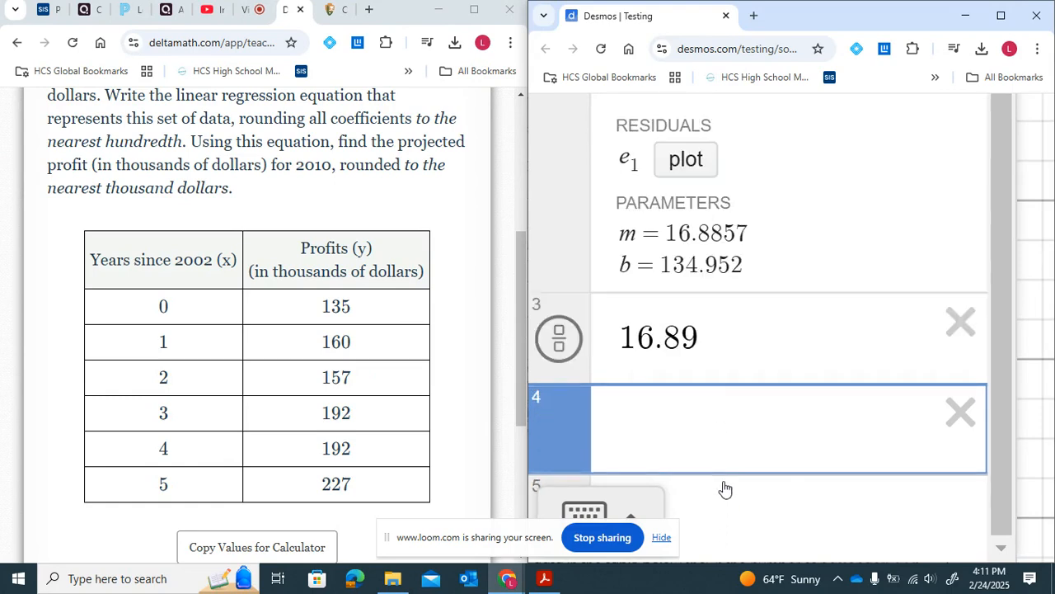
type("134.9")
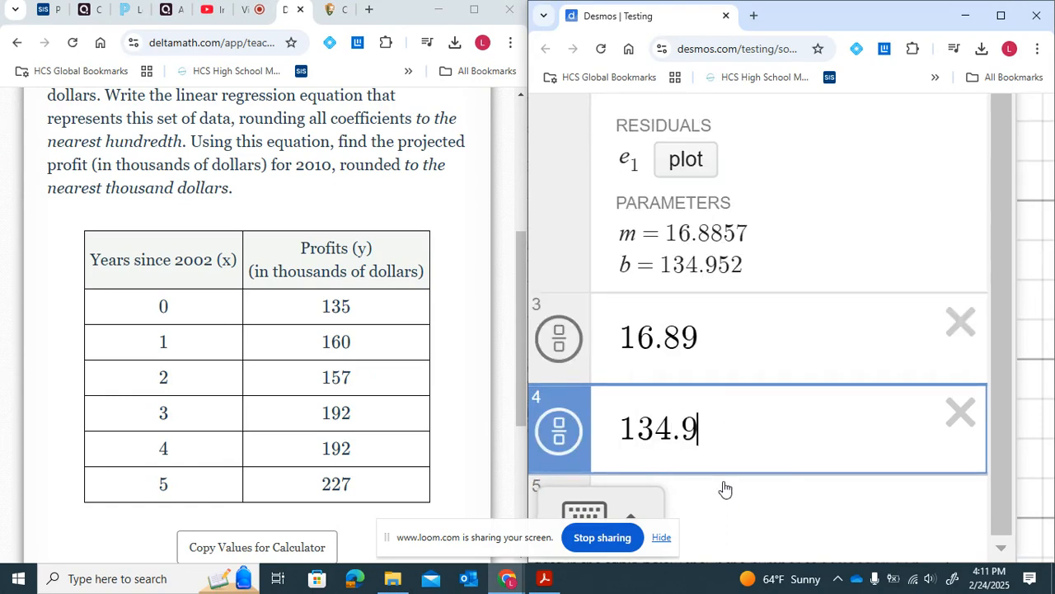
type("5")
- Enter the regression equation y = 16.89x + 134.95 in the answer field
scroll(301, 363, "down", 3)
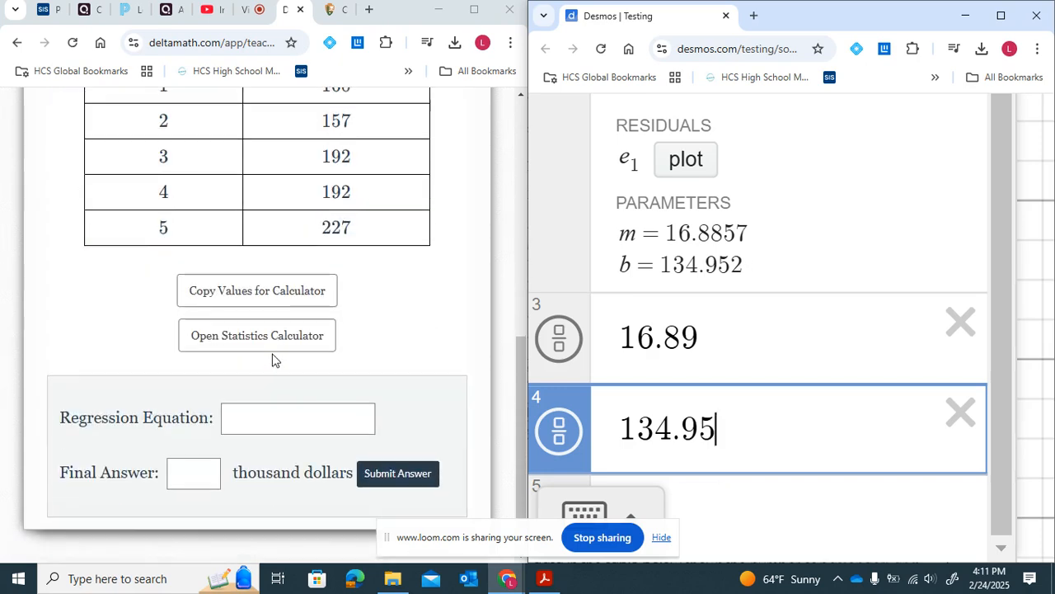
left_click(255, 428)
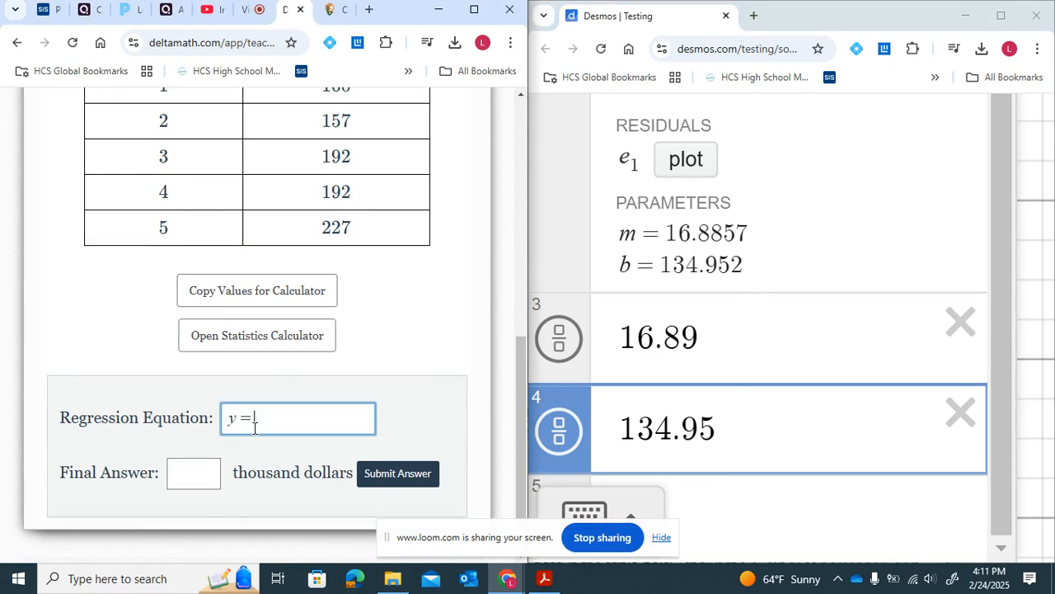
type("16.89x + 134.95")
- Reread the problem's instruction about rounding to the nearest hundredth
scroll(293, 196, "up", 5)
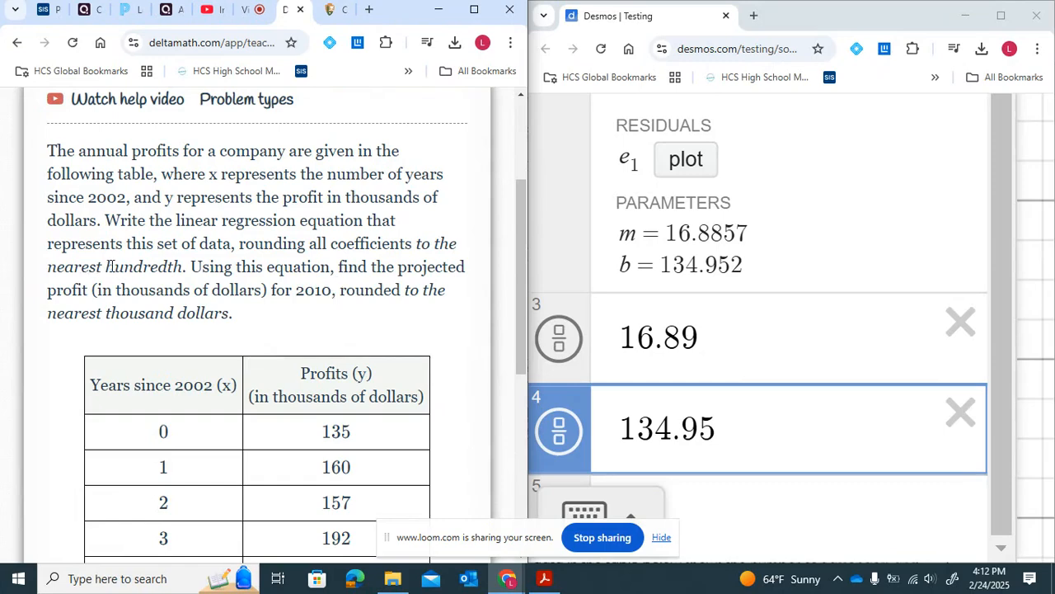
left_click_drag(105, 265, 185, 261)
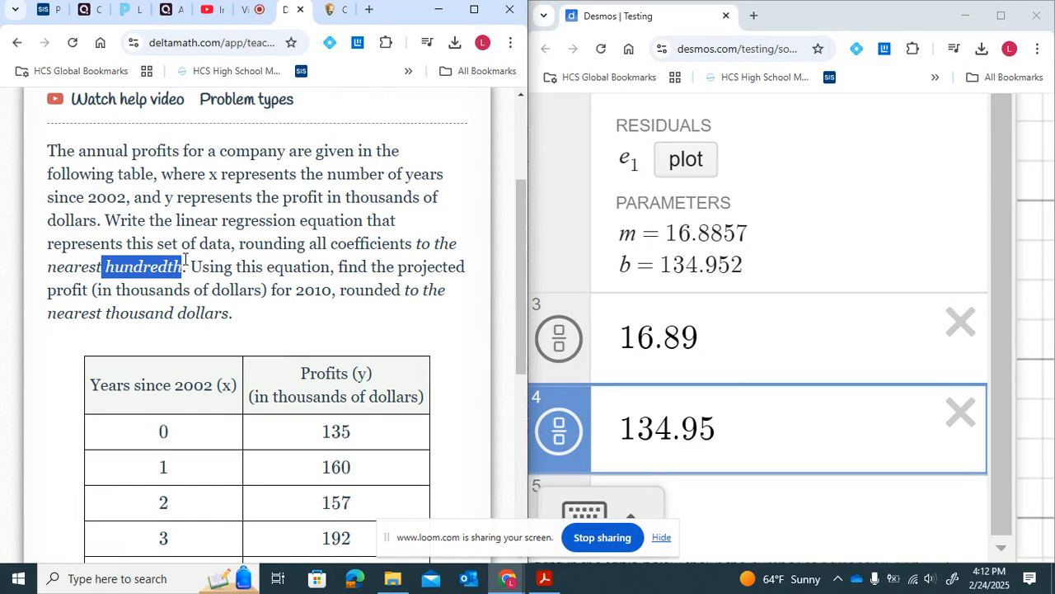
scroll(185, 261, "down", 1)
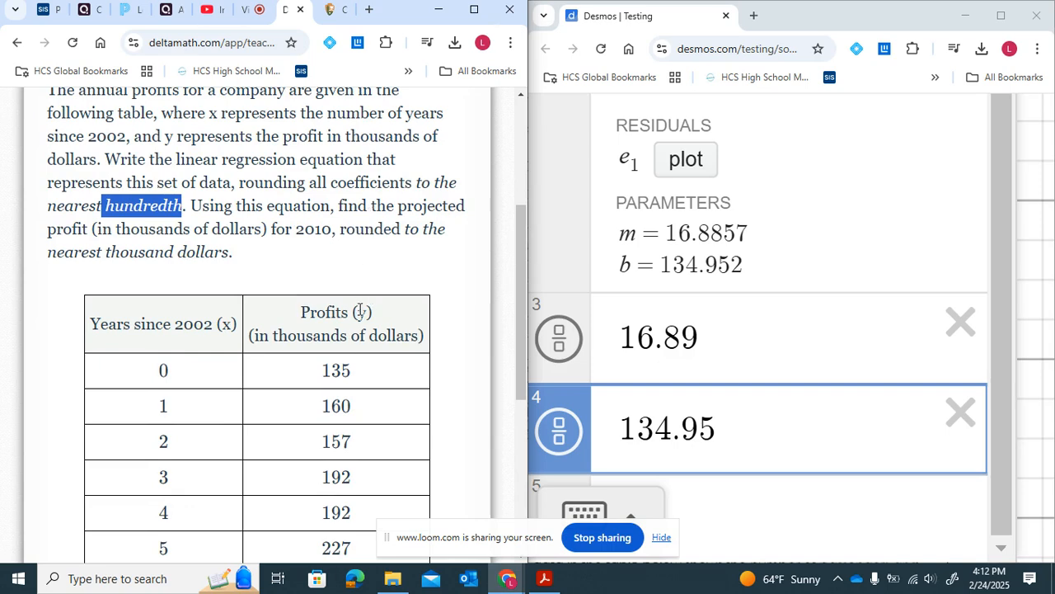
- Reread the problem's profits column heading and the target year 2010
left_click_drag(300, 314, 408, 322)
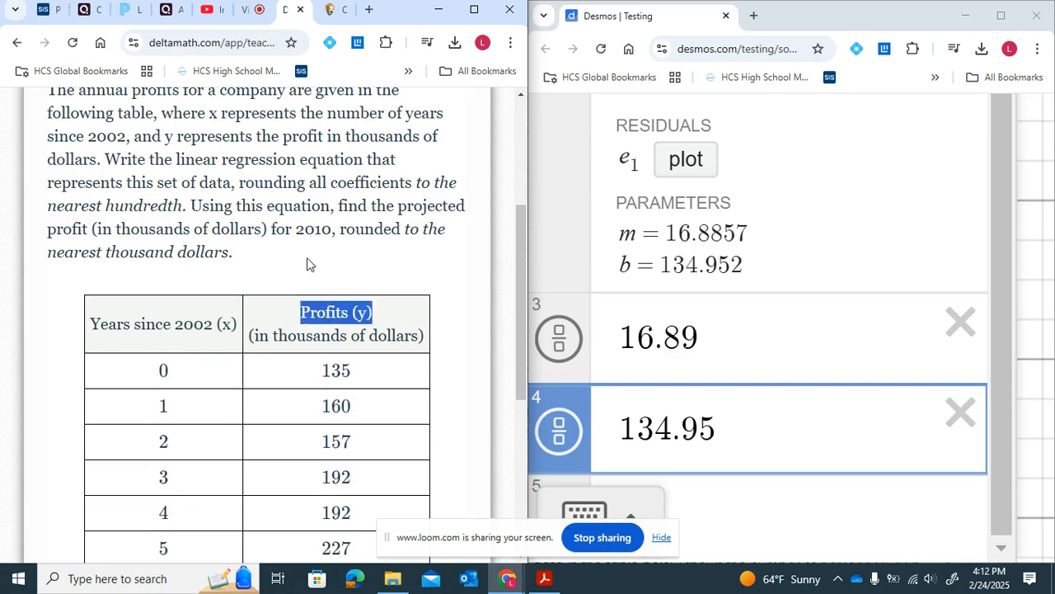
left_click_drag(295, 229, 331, 233)
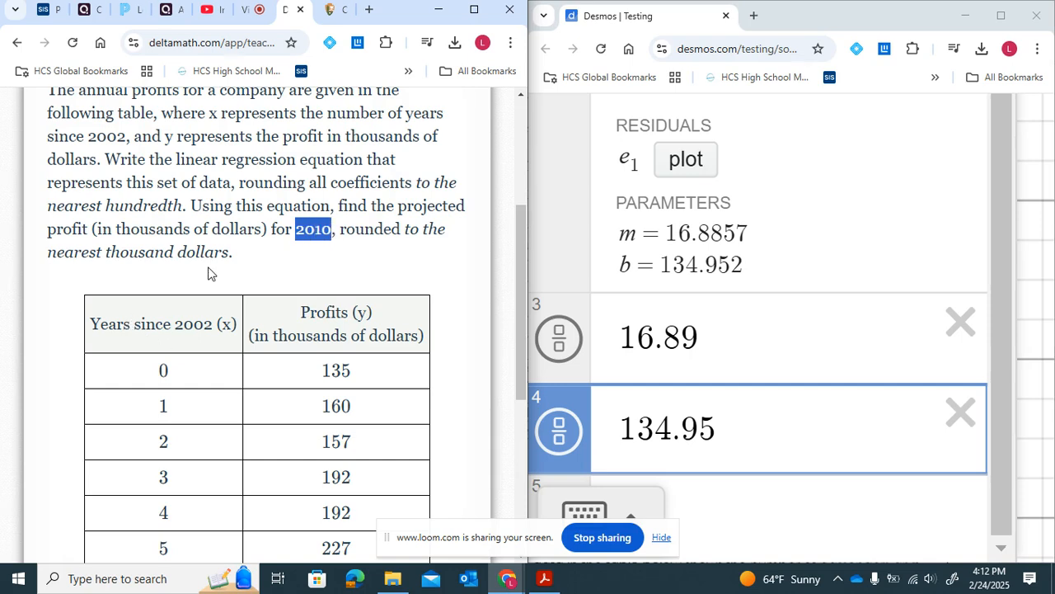
scroll(209, 274, "down", 1)
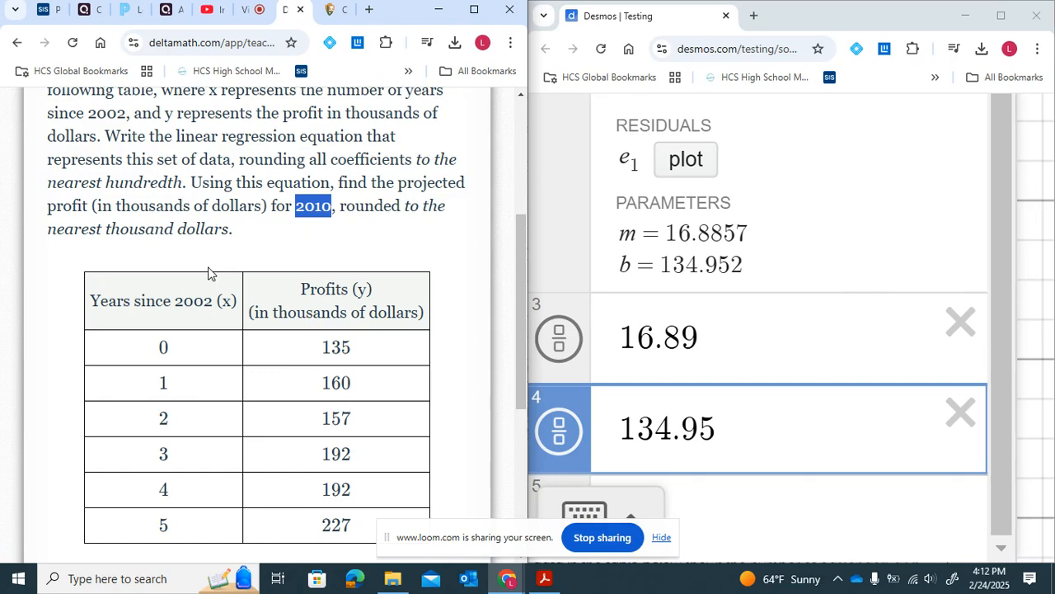
scroll(208, 274, "down", 1)
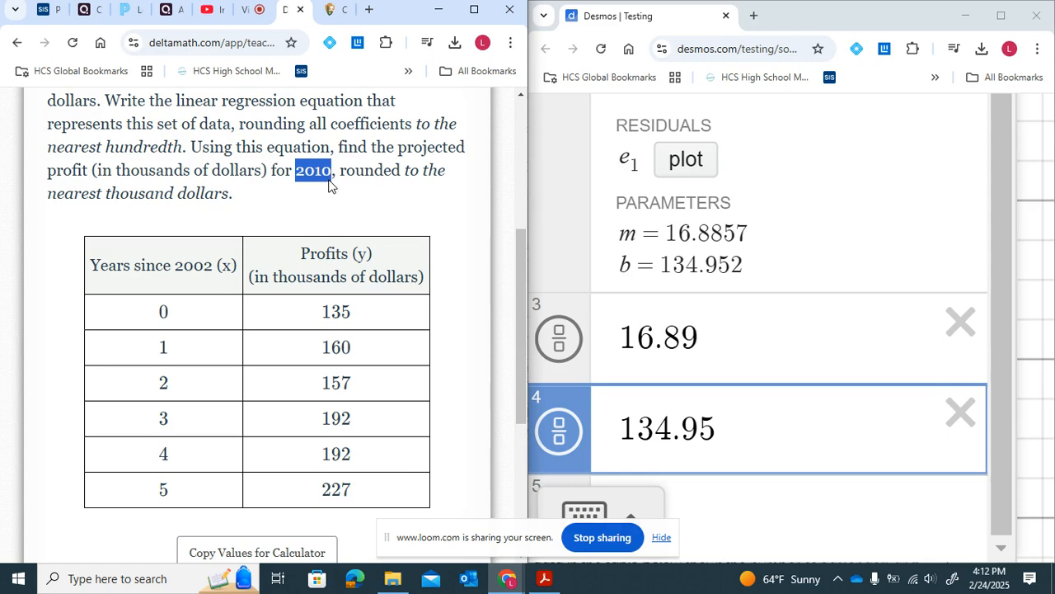
scroll(329, 186, "down", 1)
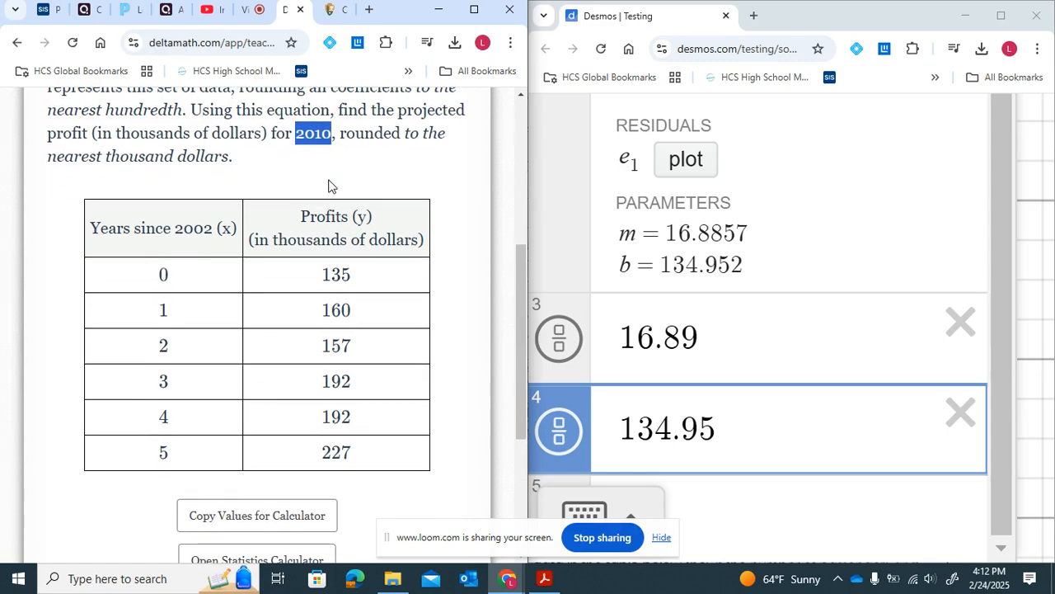
- Compute 2010 − 2002 on a new expression line to get the x-value
left_click(760, 491)
type("20")
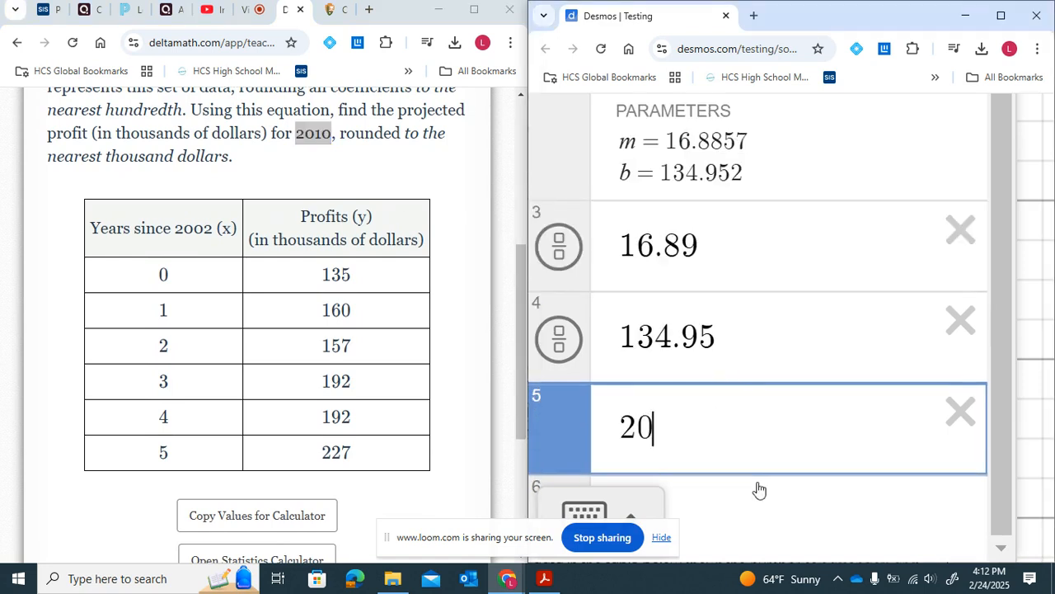
type("10-2002")
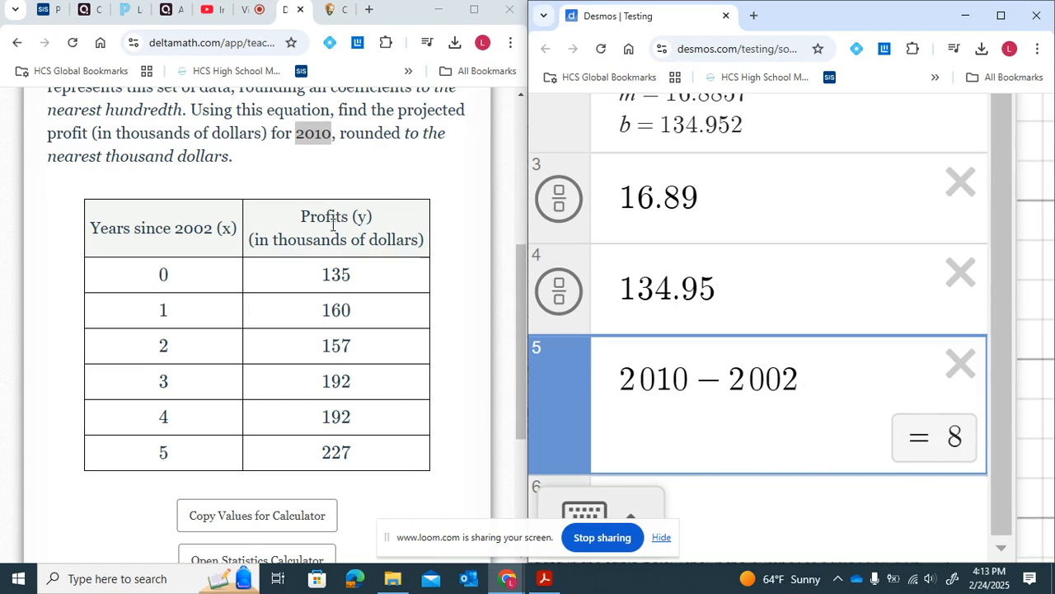
- Enter y = 16.89(8) + 134.95 on a new line to evaluate the regression equation at x = 8
left_click(729, 492)
scroll(391, 395, "down", 3)
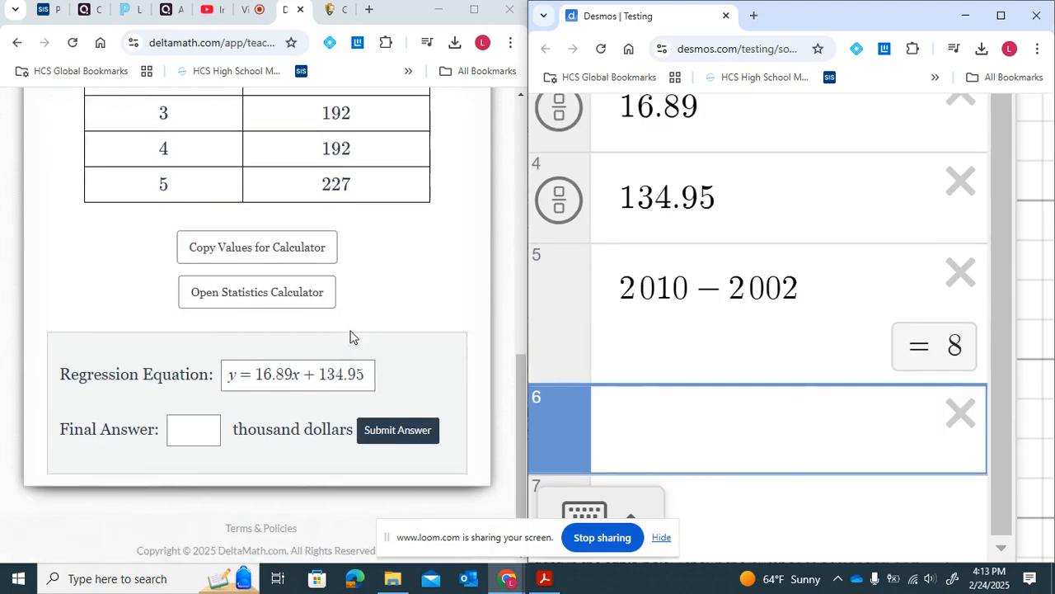
type("y=")
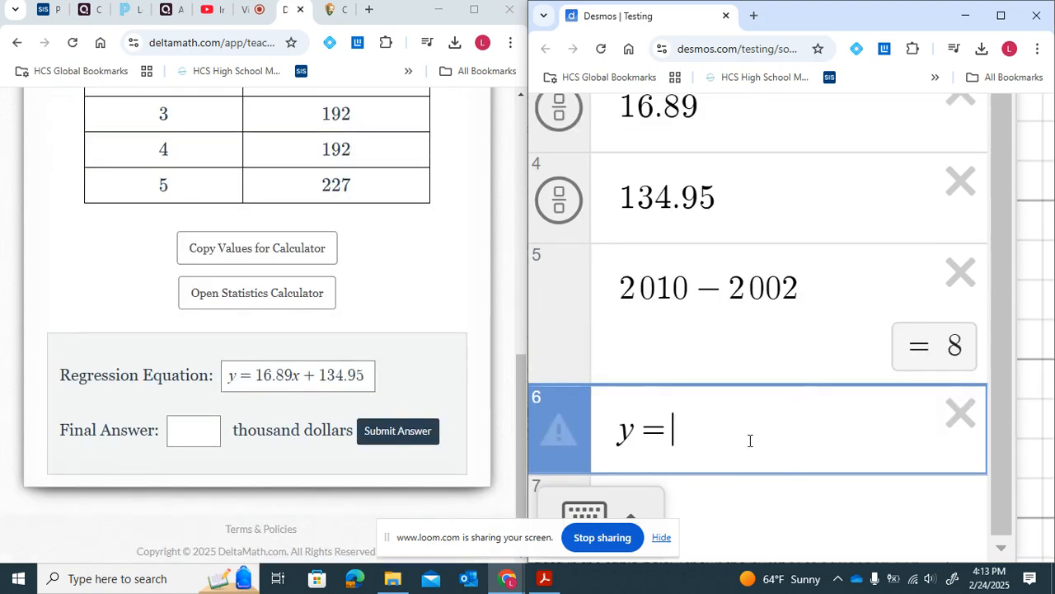
type("16.8")
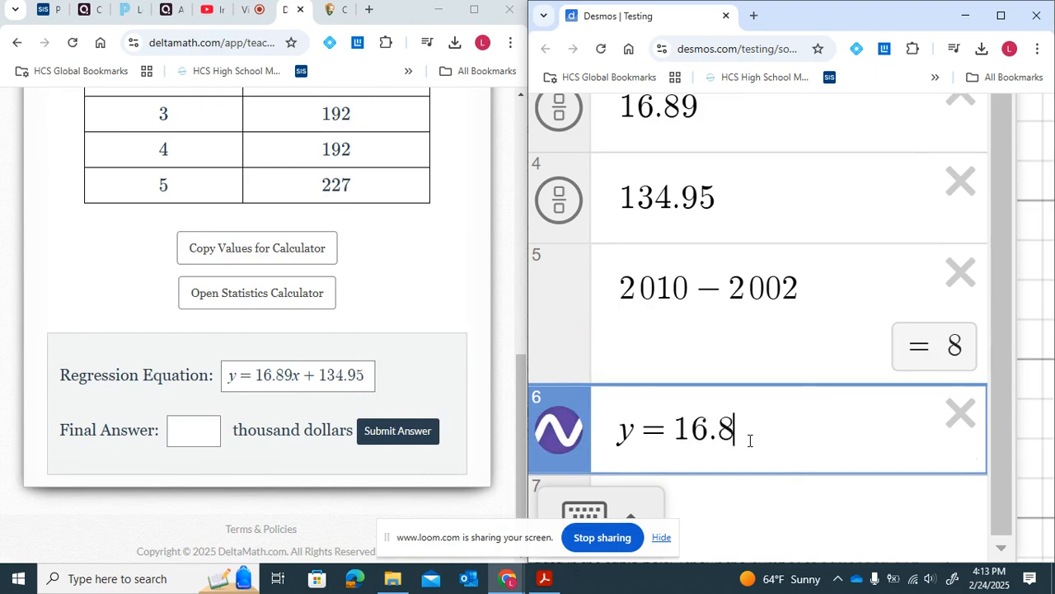
type("9x+")
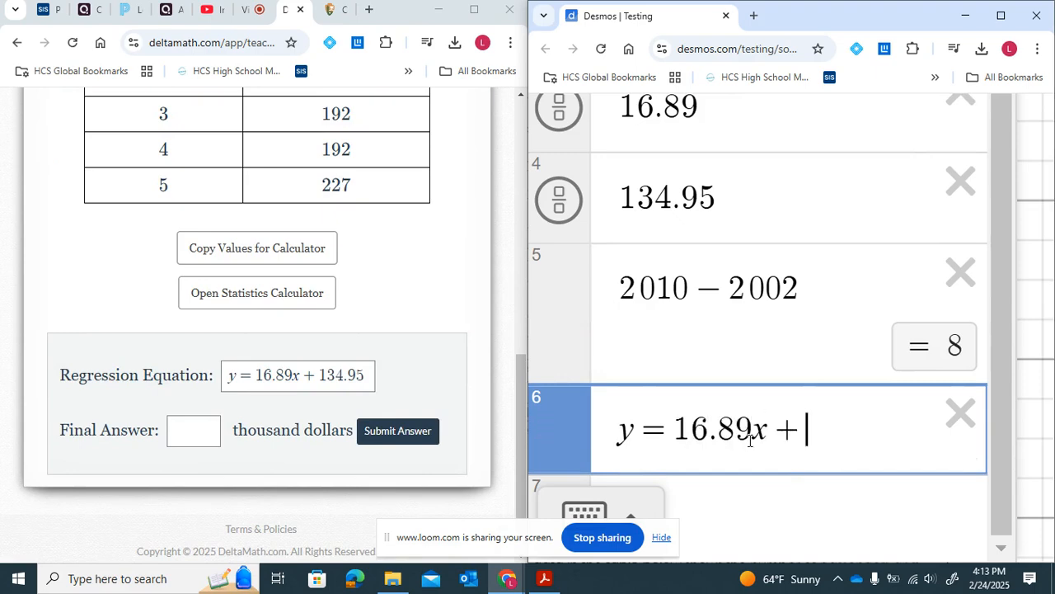
type("134.95")
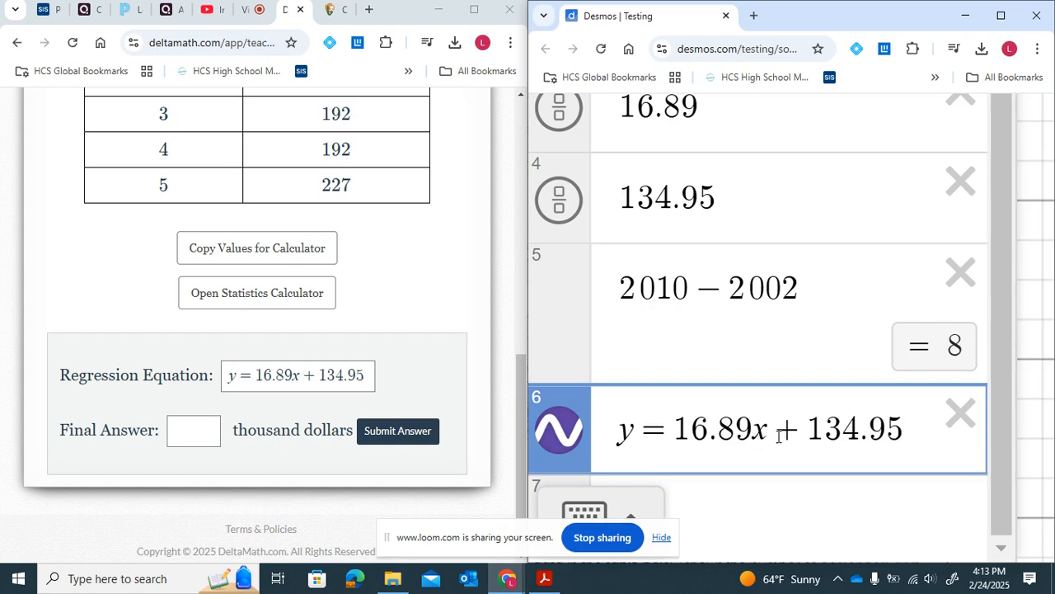
left_click(765, 432)
key("BackSpace")
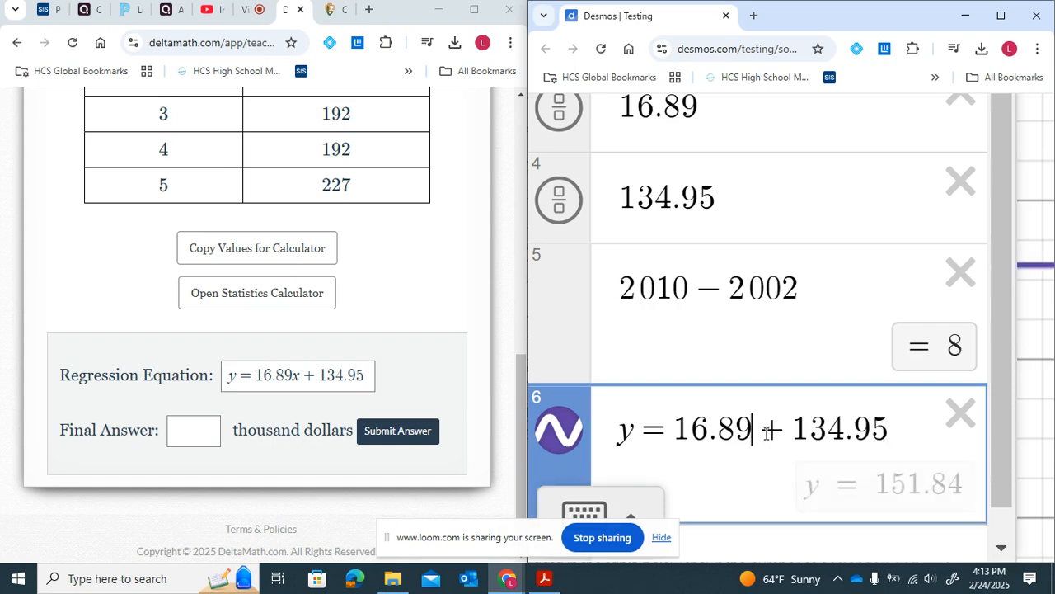
type("()")
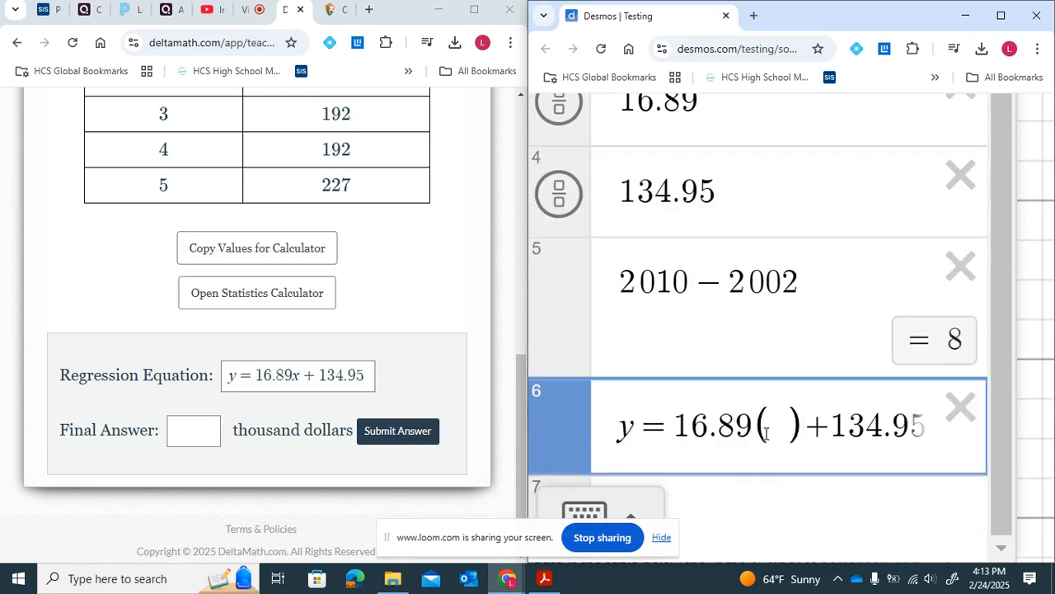
type("8")
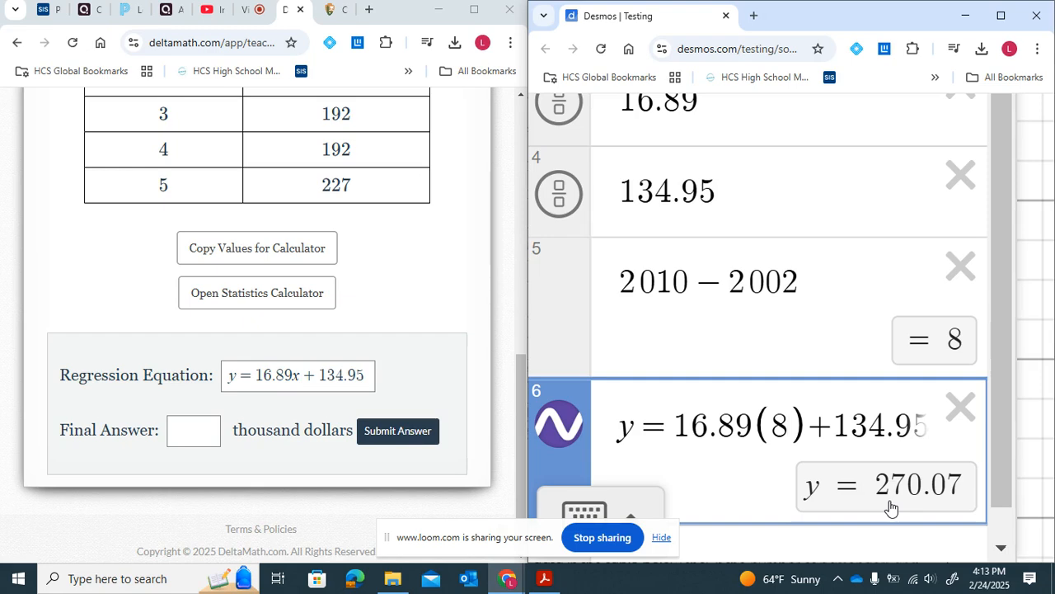
- Reread the instruction to round the projected profit to the nearest thousand dollars
scroll(401, 273, "up", 3)
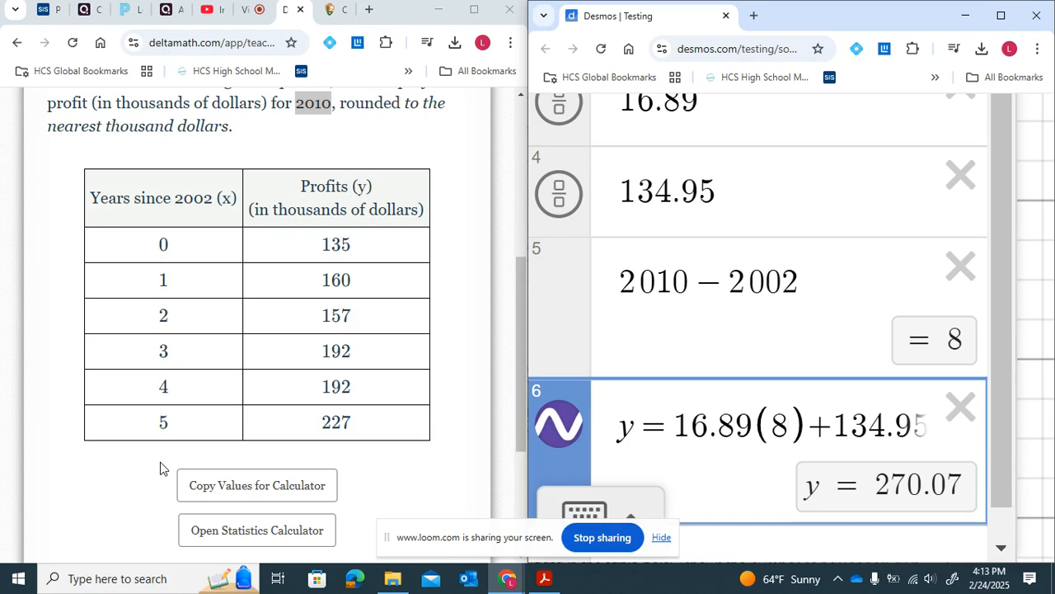
scroll(160, 467, "up", 1)
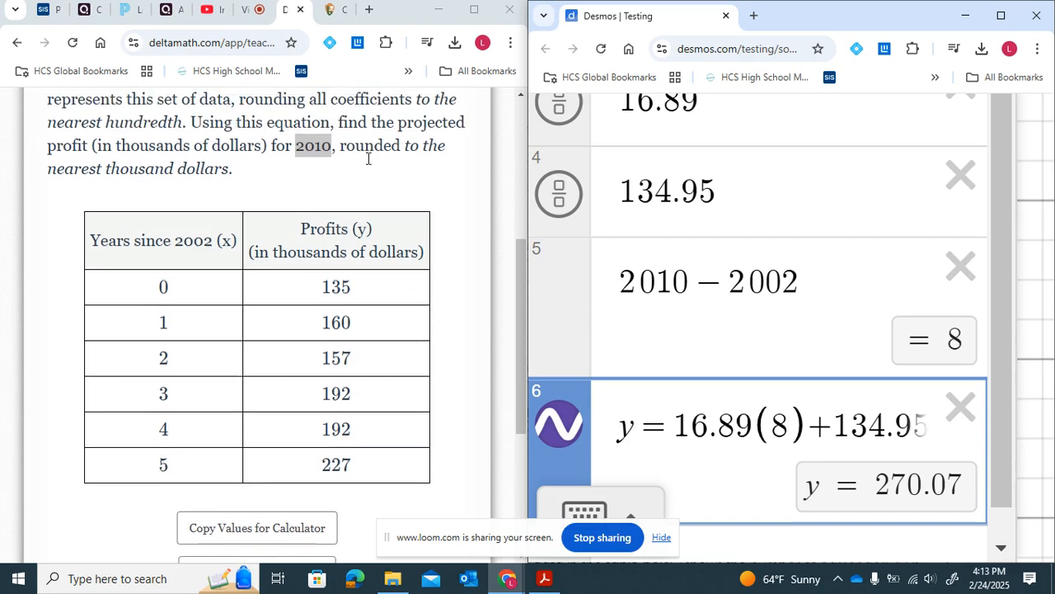
left_click_drag(51, 165, 230, 171)
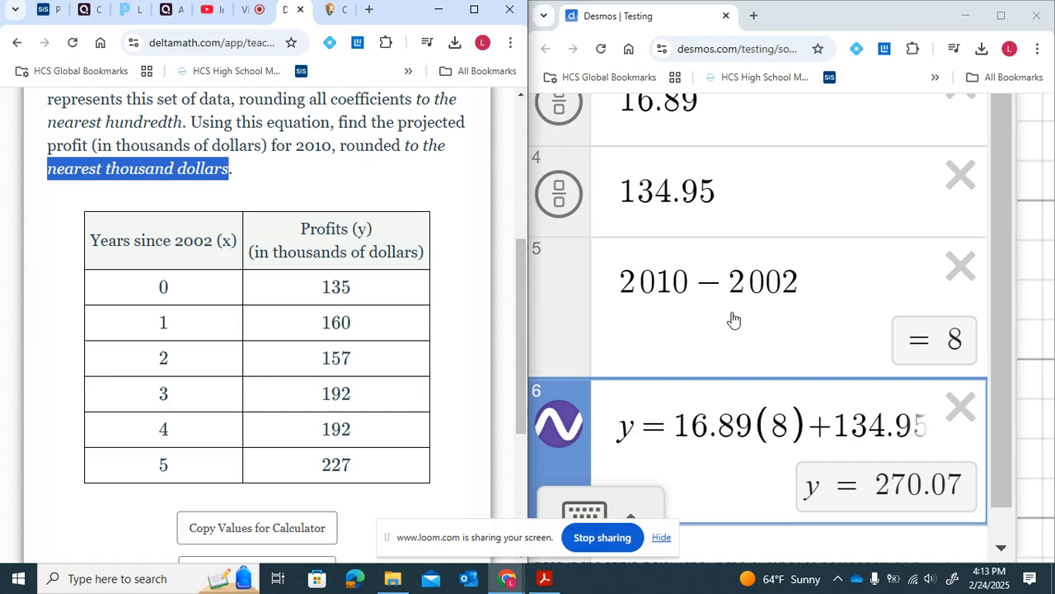
scroll(733, 318, "down", 1)
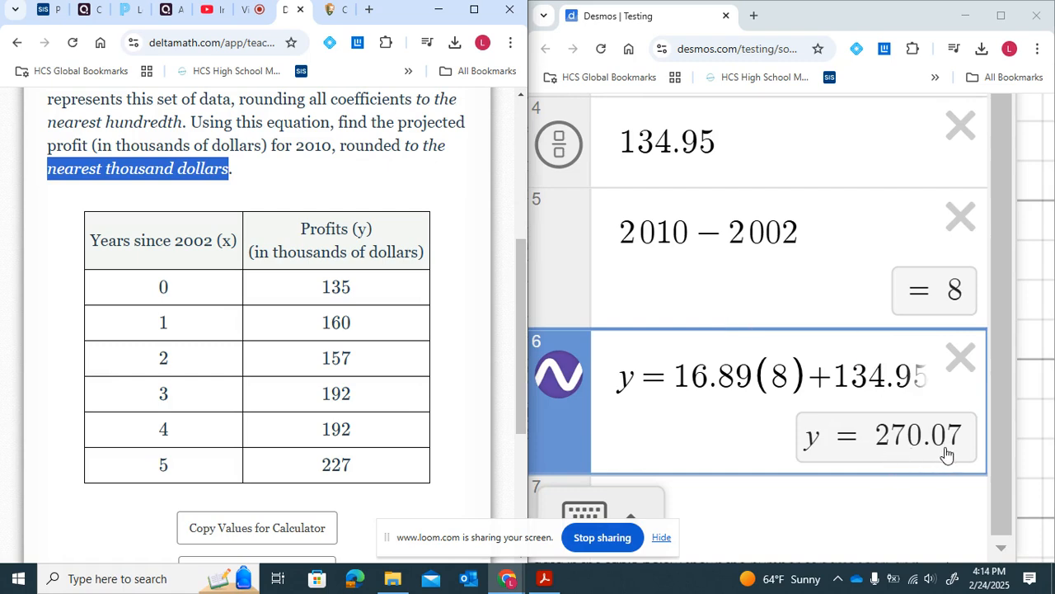
- Enter the rounded projected profit 270 on a new expression line
left_click(917, 444)
left_click_drag(917, 444, 921, 444)
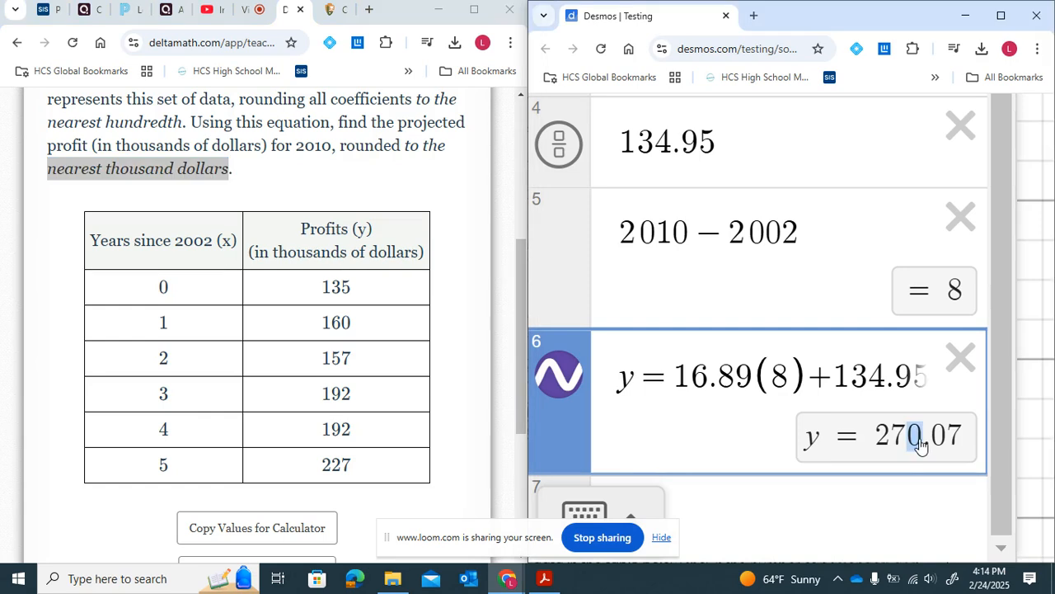
double_click(921, 443)
left_click(936, 443)
double_click(936, 443)
left_click(912, 501)
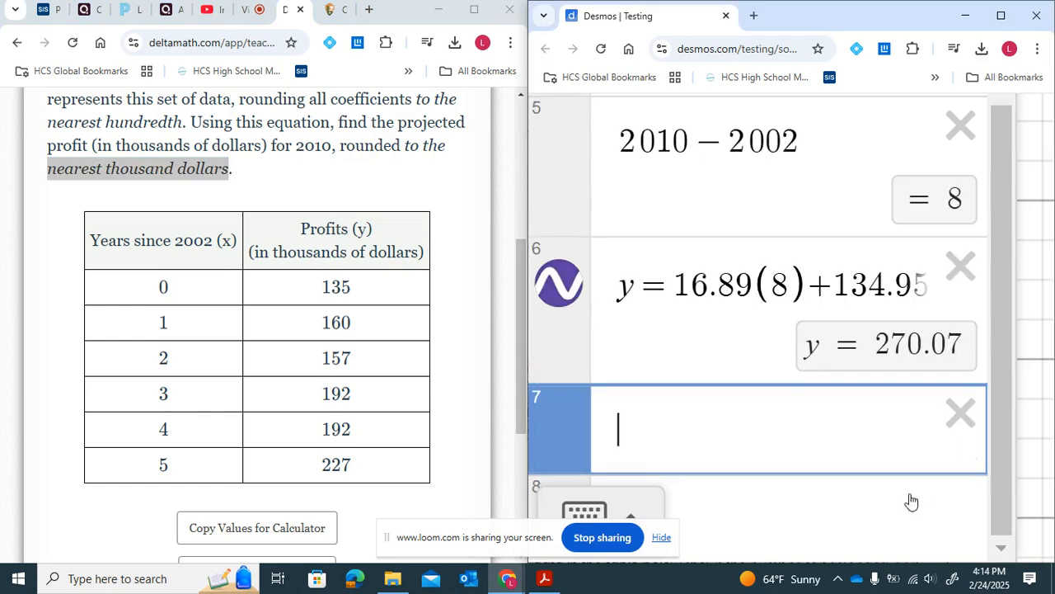
type("270")
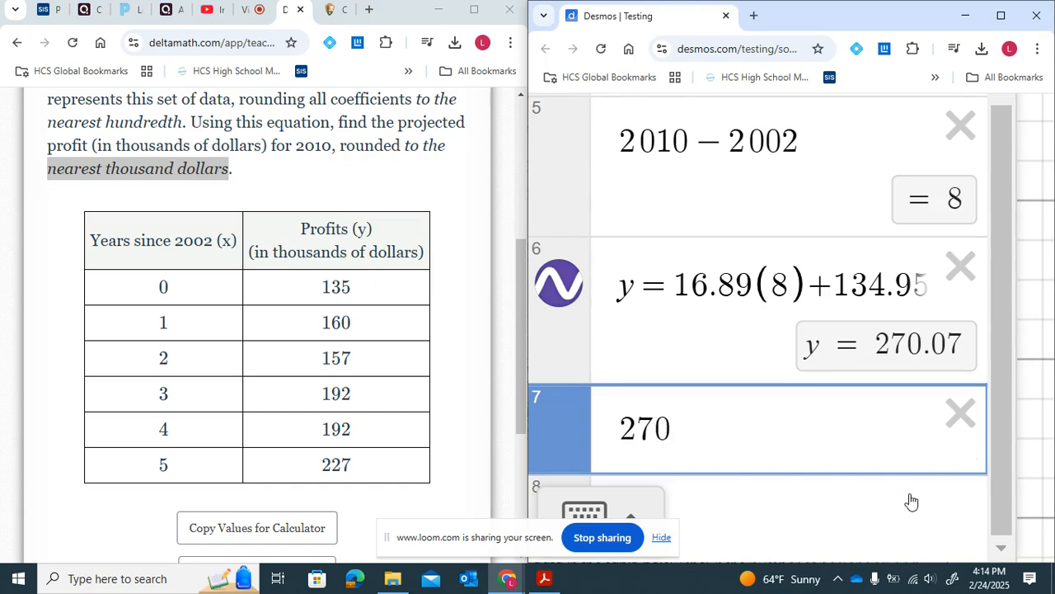
- Submit 270 as the final answer in thousand dollars and confirm the submission
scroll(377, 412, "down", 3)
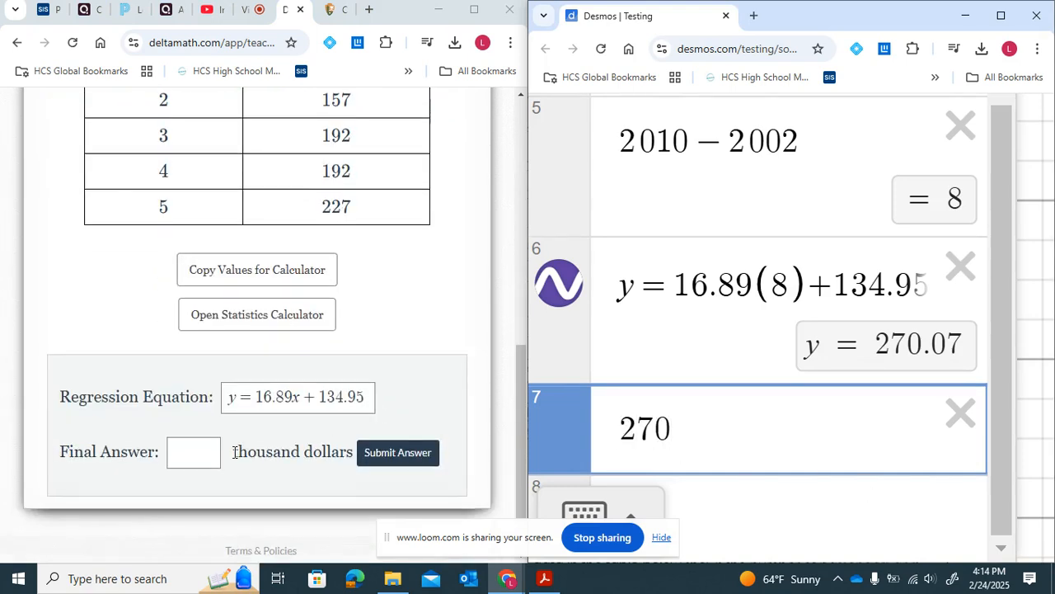
left_click(194, 451)
type("270")
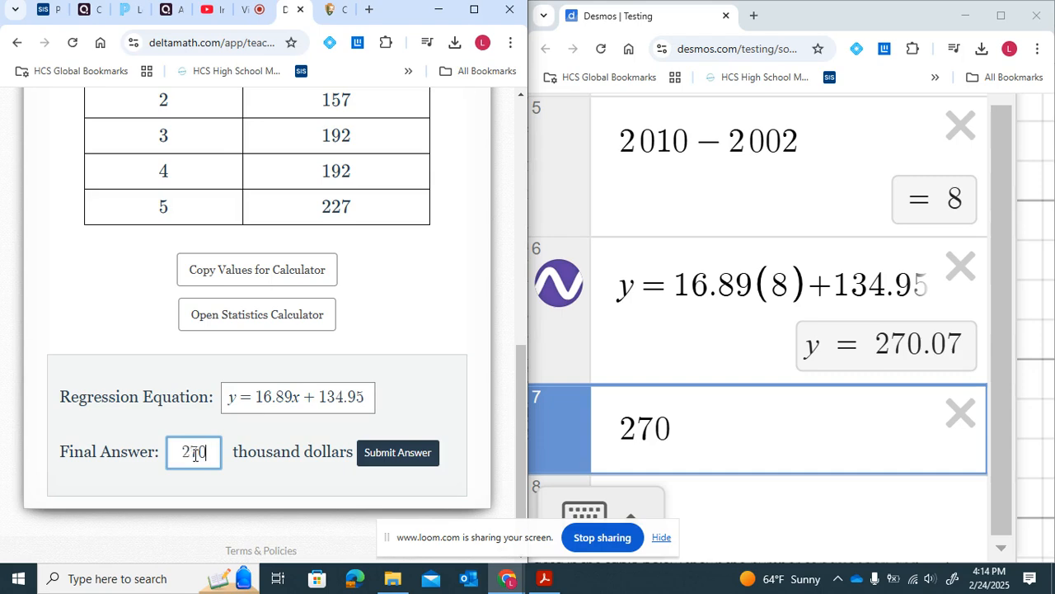
left_click(408, 454)
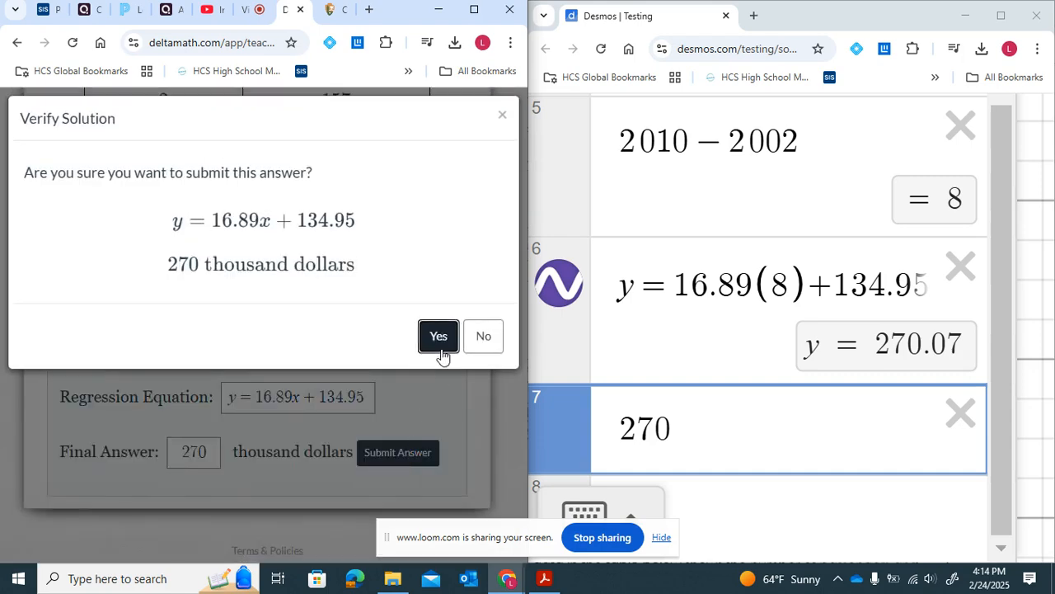
left_click(435, 335)
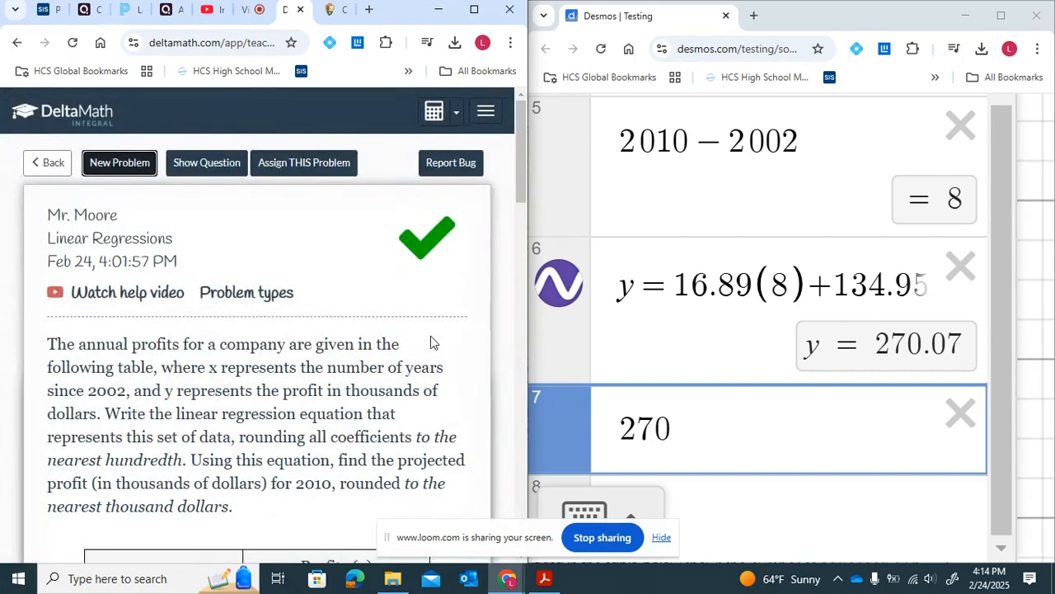
- Request several new problems and read the homework-versus-test-grade regression problem
left_click(114, 176)
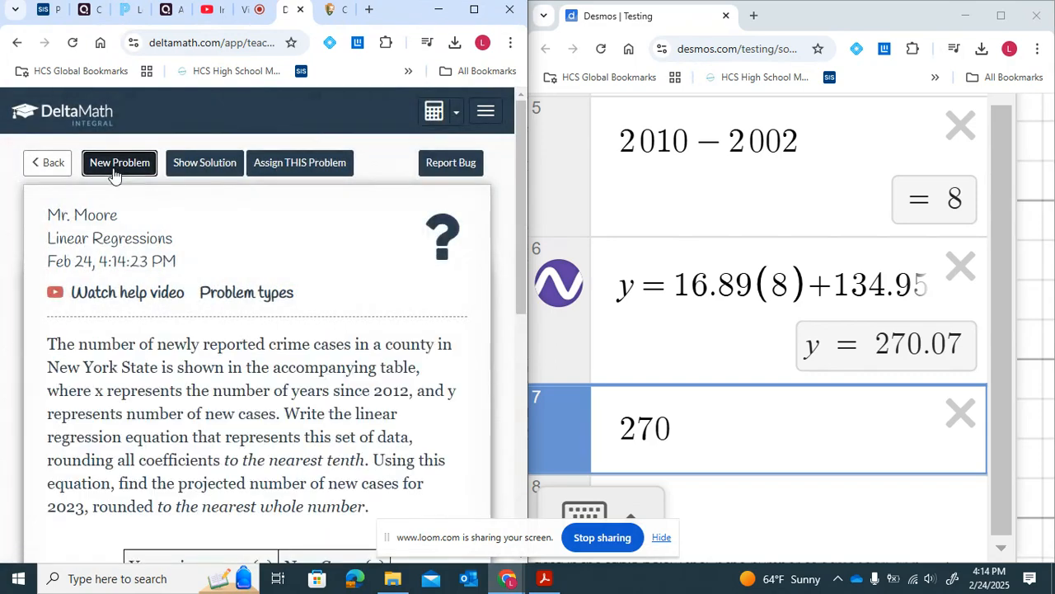
scroll(253, 314, "down", 3)
scroll(252, 313, "up", 3)
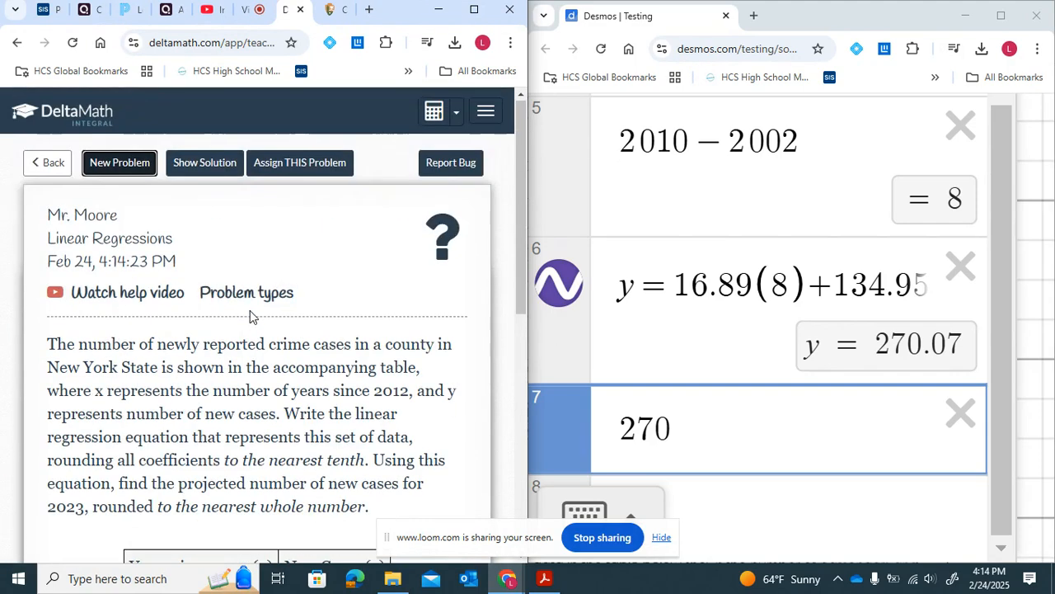
left_click(115, 176)
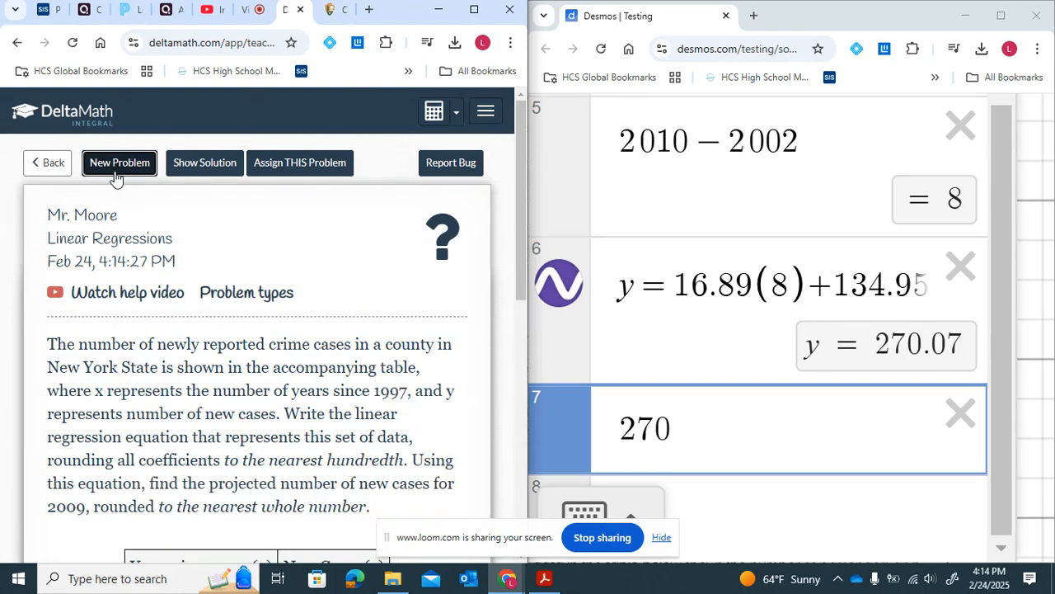
left_click(115, 176)
left_click(115, 175)
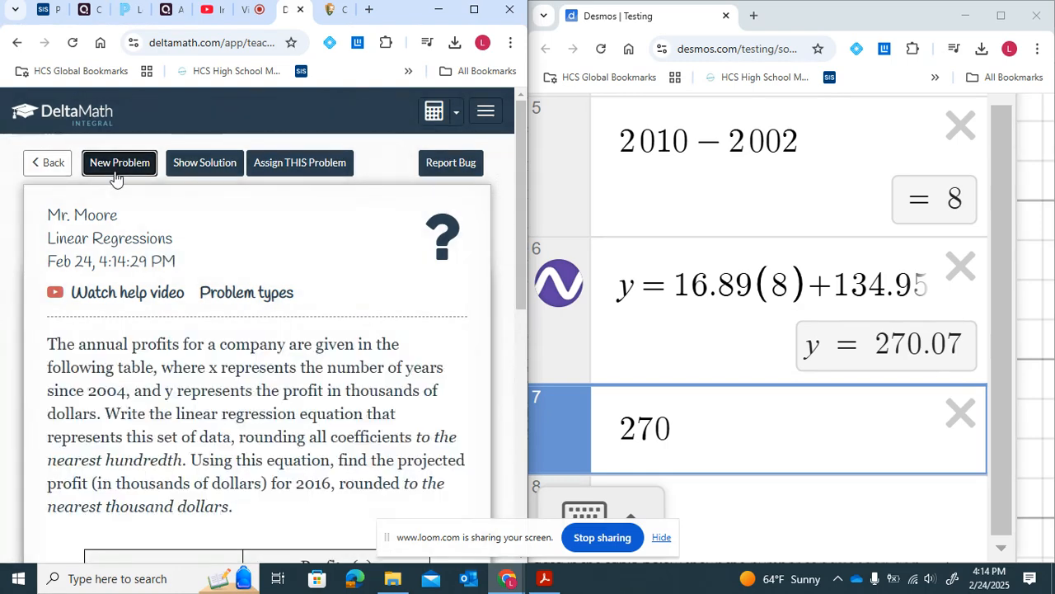
left_click(116, 175)
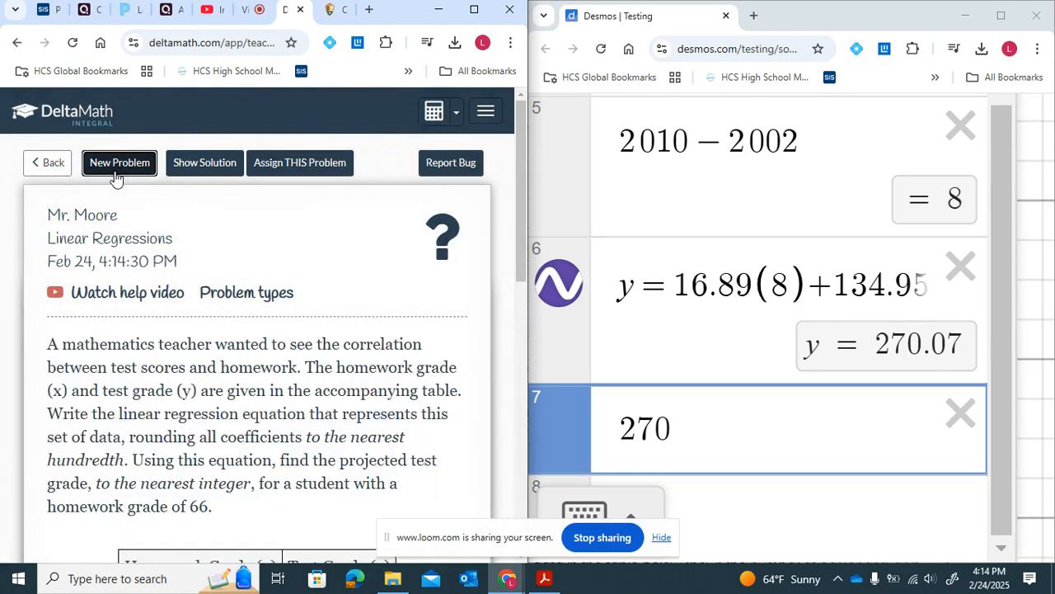
scroll(215, 330, "down", 3)
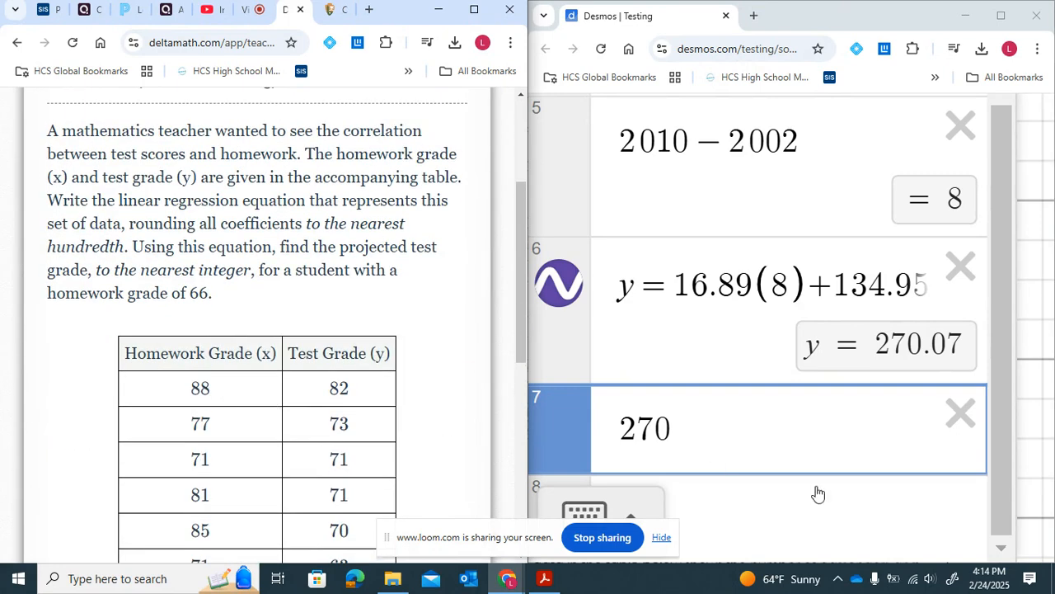
- Delete the extra calculation lines 3 through 7 below the regression in Desmos
left_click(962, 415)
left_click(960, 358)
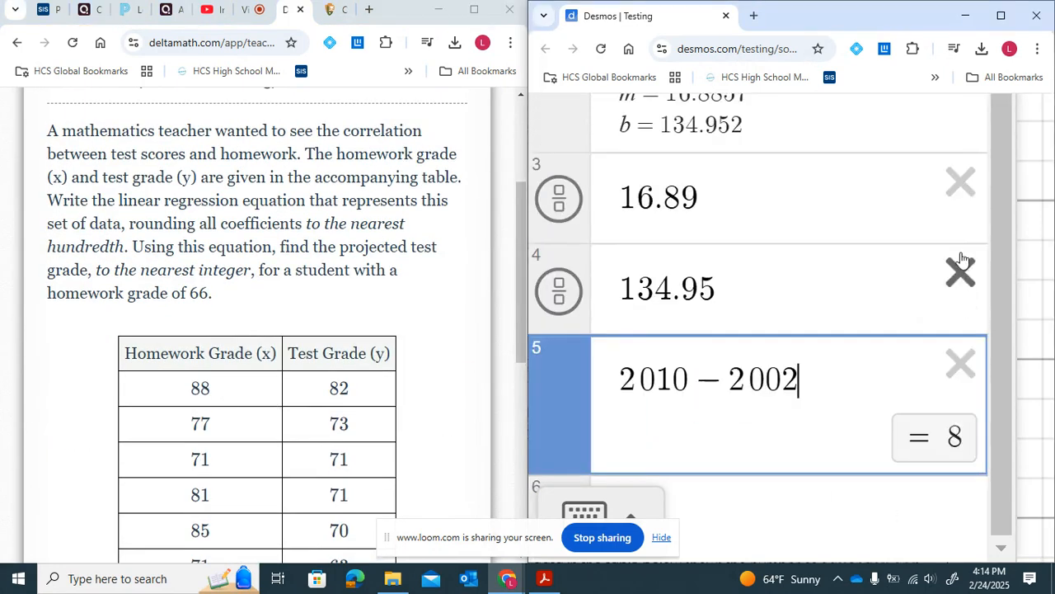
left_click(960, 363)
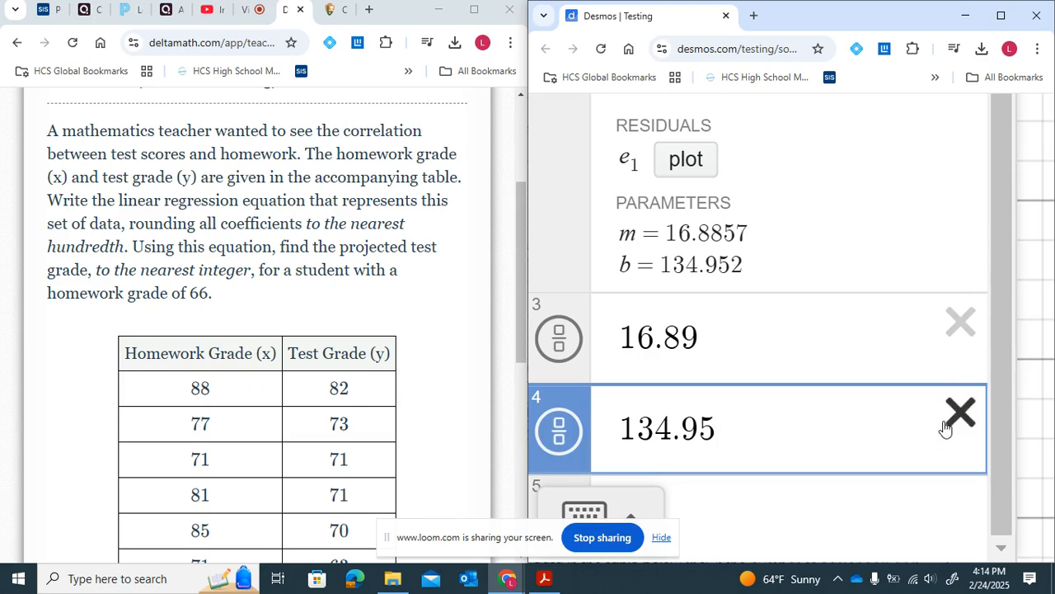
left_click(949, 424)
left_click(959, 417)
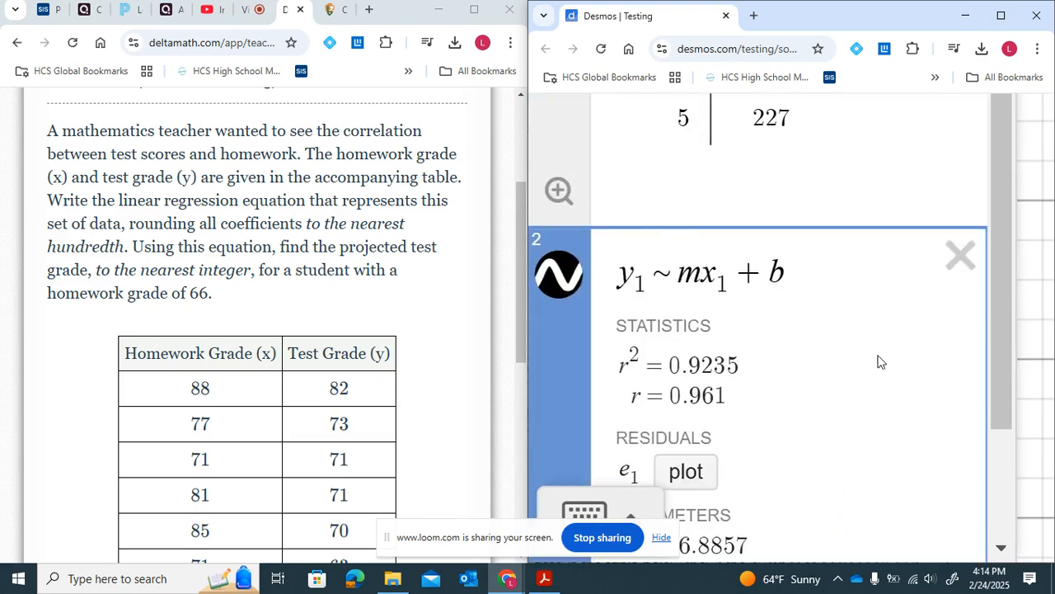
- Delete the previous regression and data table, then insert a new empty table
left_click(965, 257)
scroll(860, 277, "down", 5)
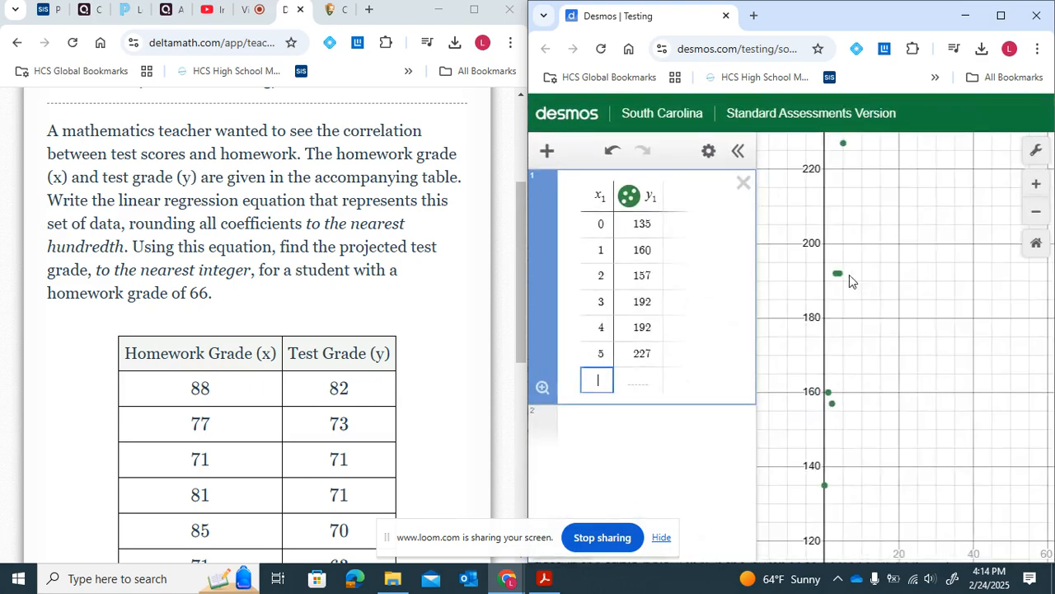
left_click(744, 184)
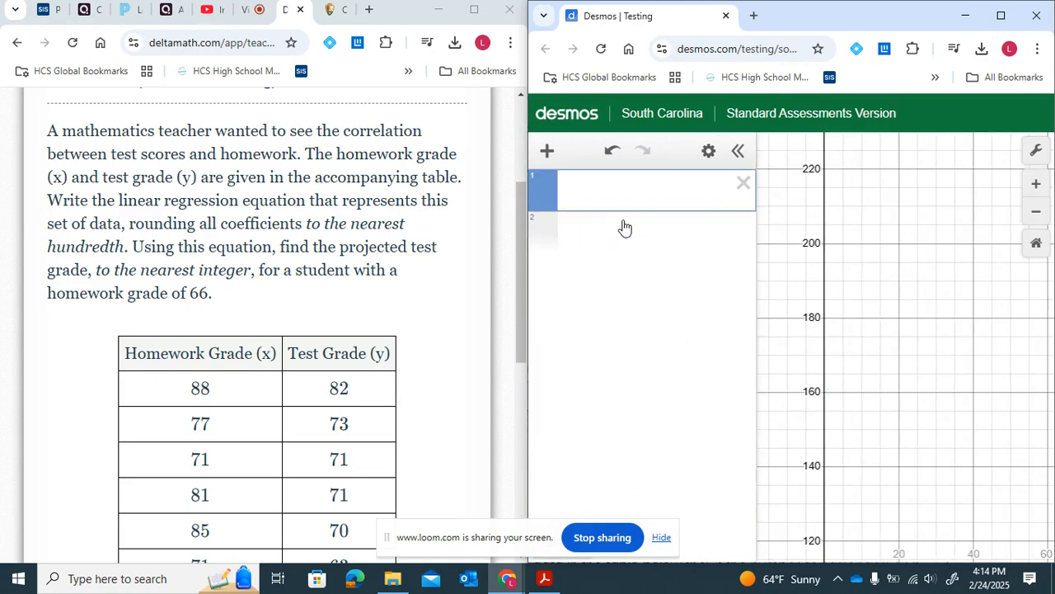
left_click(546, 151)
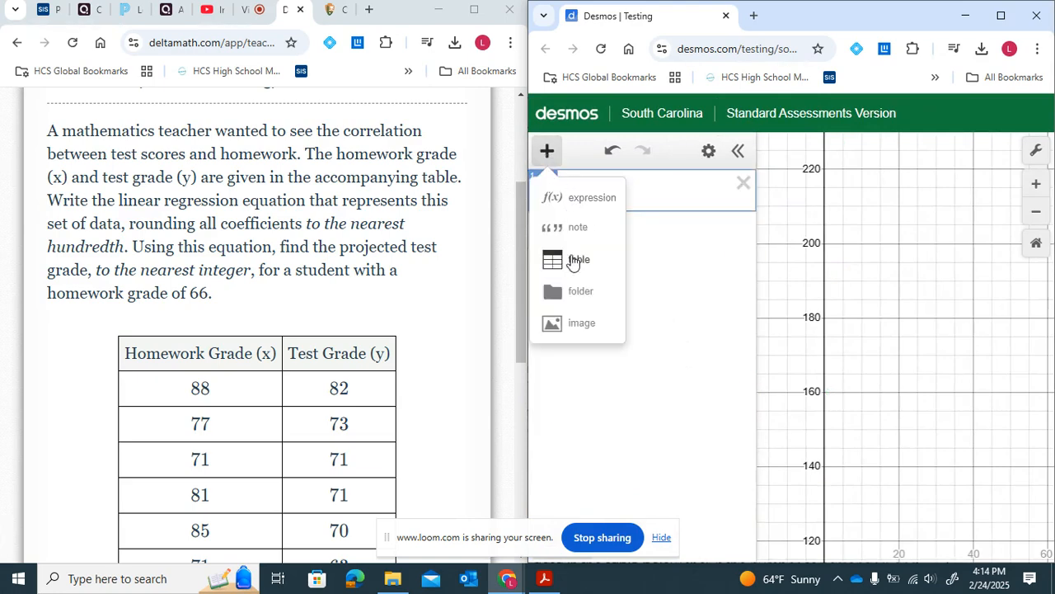
left_click(575, 260)
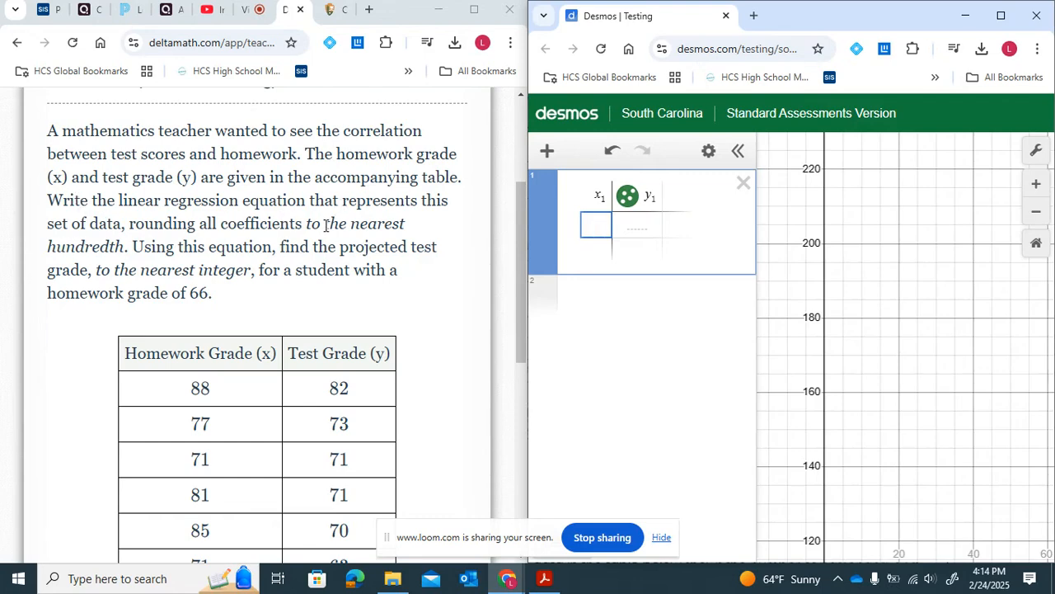
- Enter the homework grades 88, 77, 71, 81, 85, 71, 81, 82, 81 in the x1 column
left_click_drag(327, 223, 126, 247)
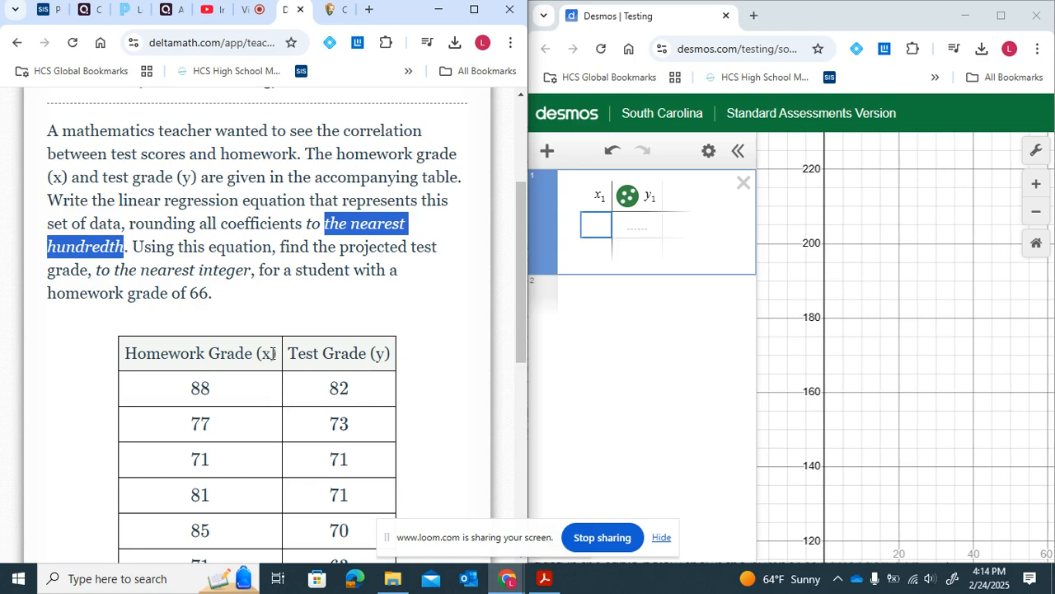
left_click_drag(274, 354, 122, 355)
left_click_drag(388, 355, 288, 357)
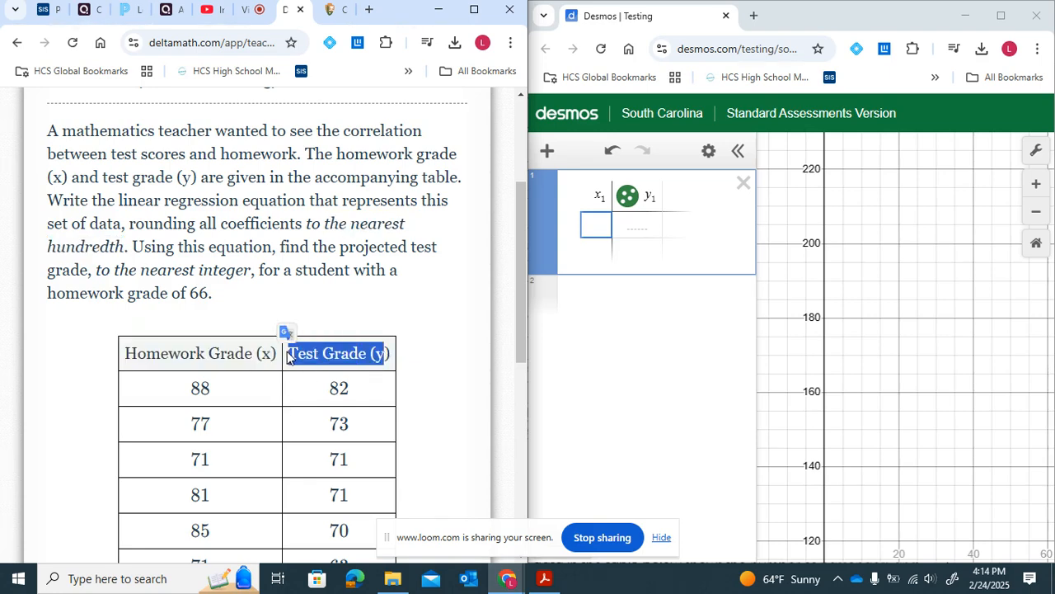
left_click(596, 234)
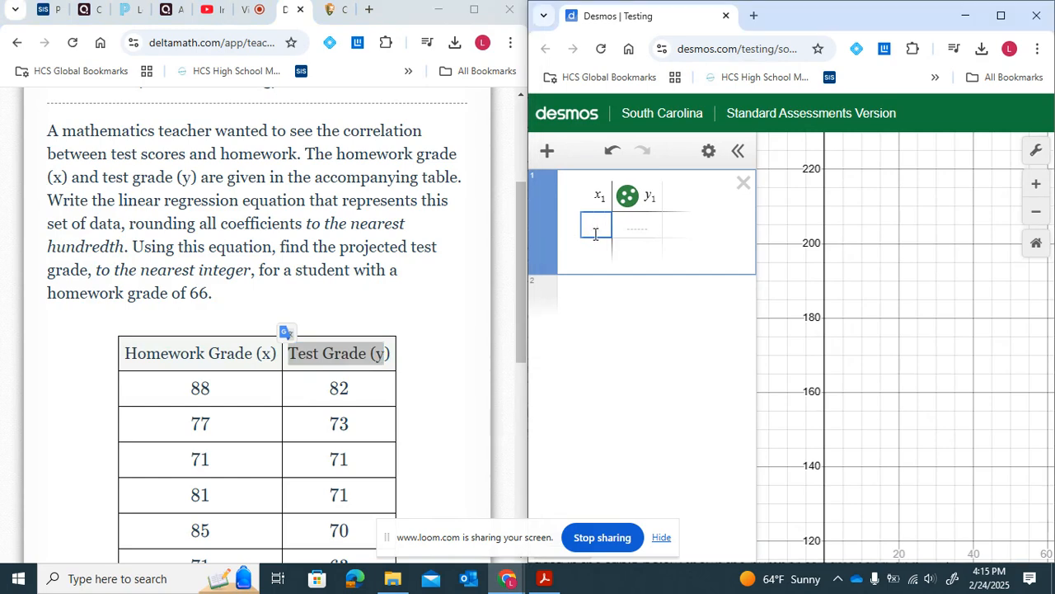
type("88")
key("Return")
type("77")
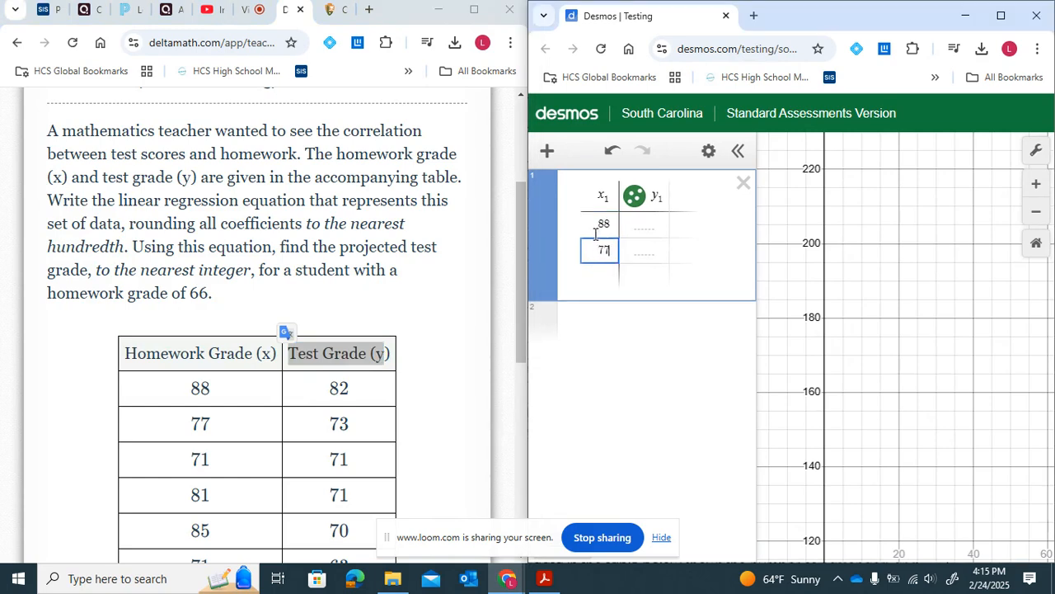
key("Return")
type("71")
key("Return")
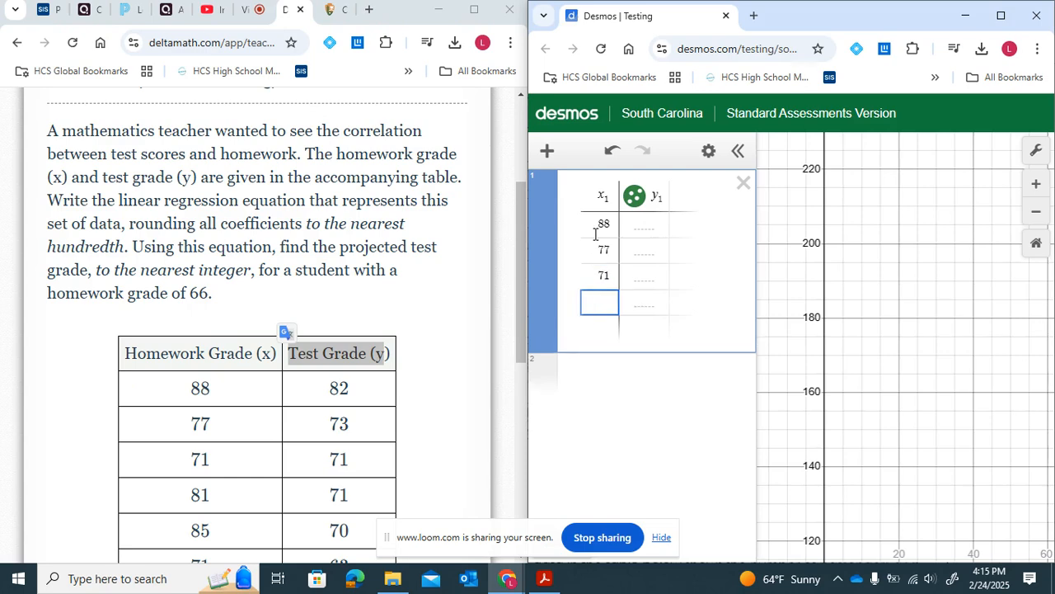
type("82")
key("Return")
key("Up")
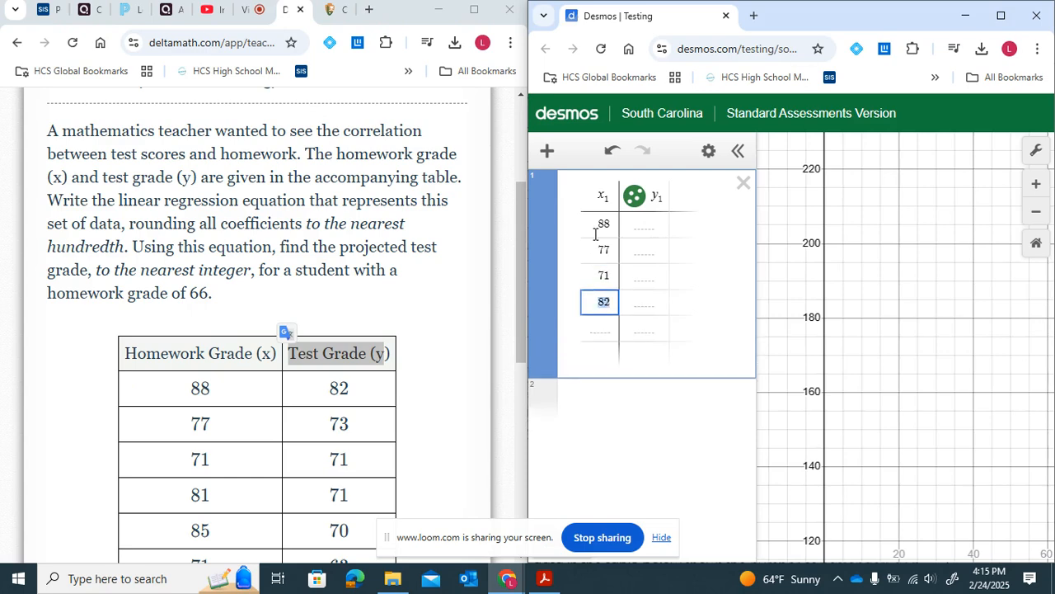
type("81")
key("Return")
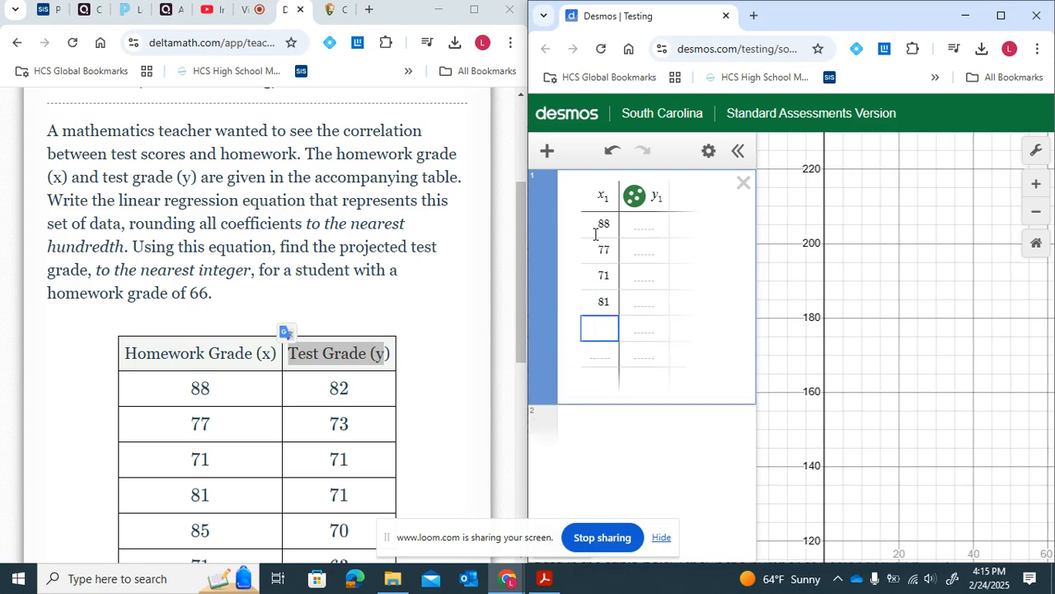
type("85")
key("Return")
scroll(294, 348, "down", 1)
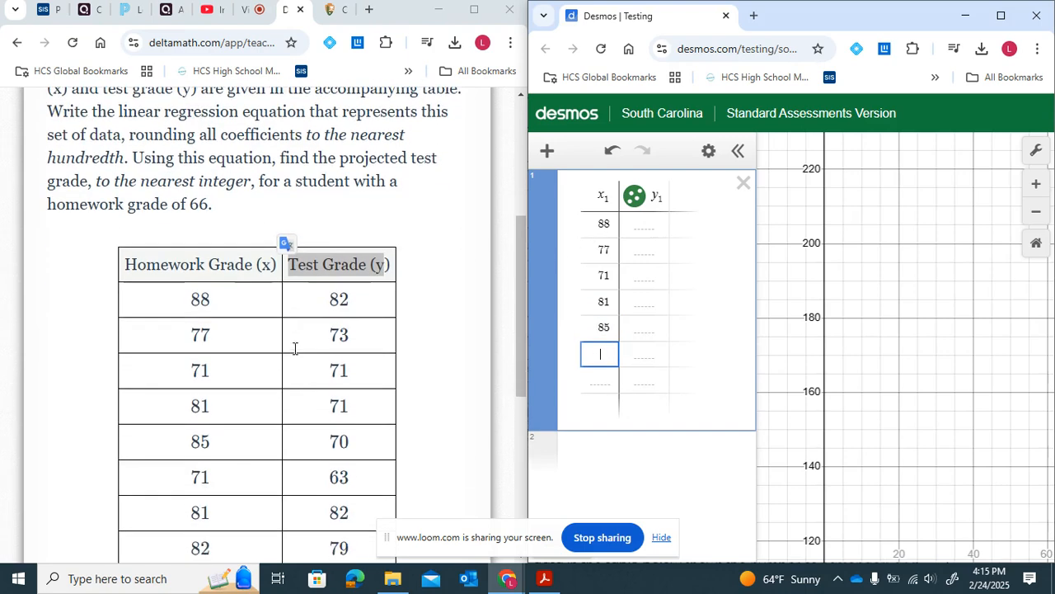
scroll(294, 348, "down", 1)
type("71")
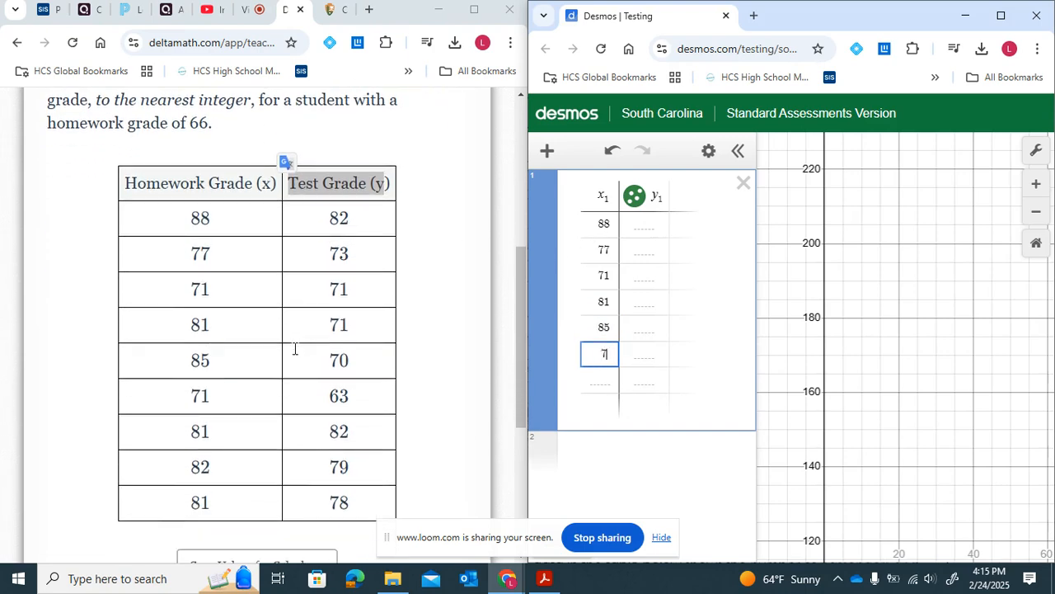
key("Return")
type("81")
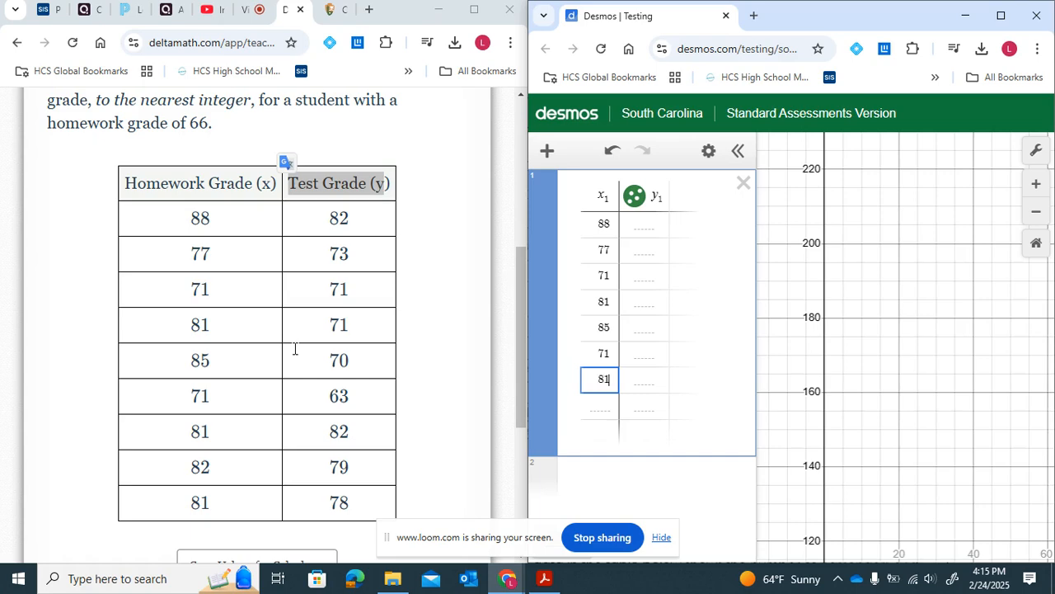
key("Return")
type("82")
key("Return")
type("81")
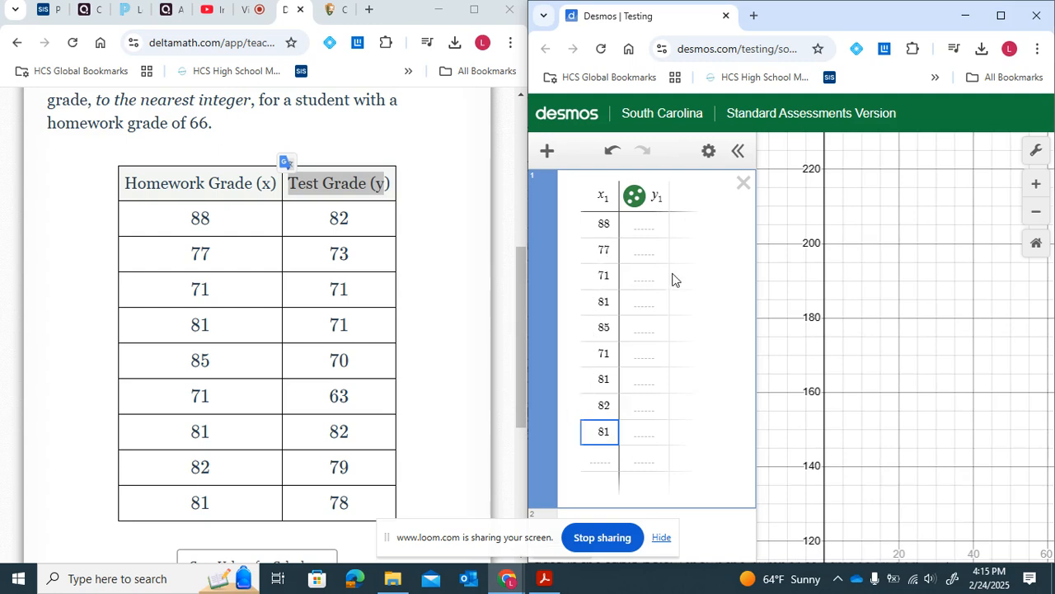
- Enter the test grades 82, 73, 71, 71, 70, 63, 82, 79, 78 in the y1 column
left_click(649, 231)
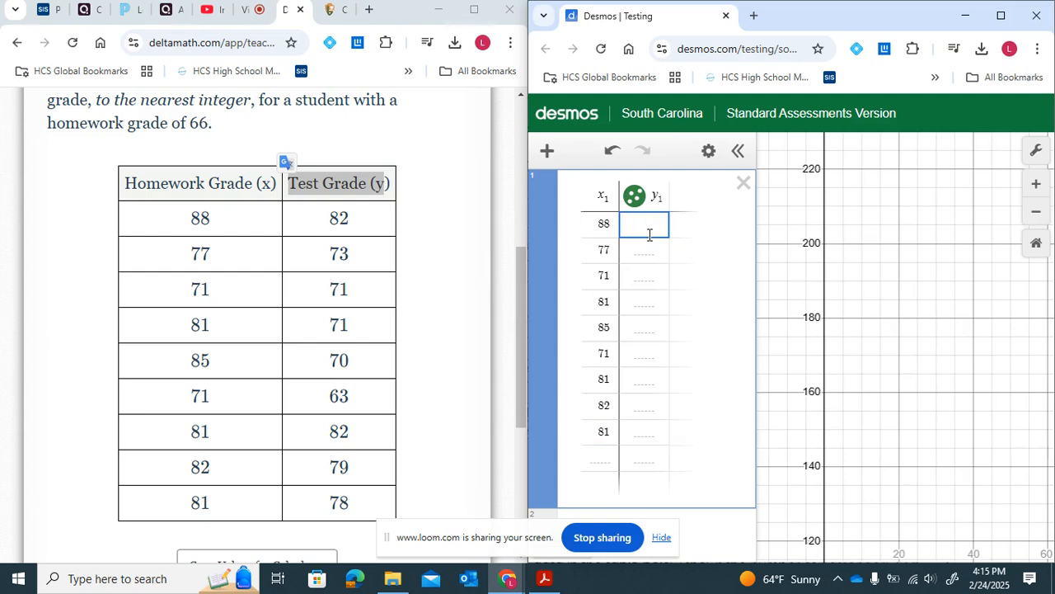
type("82")
key("Return")
type("73")
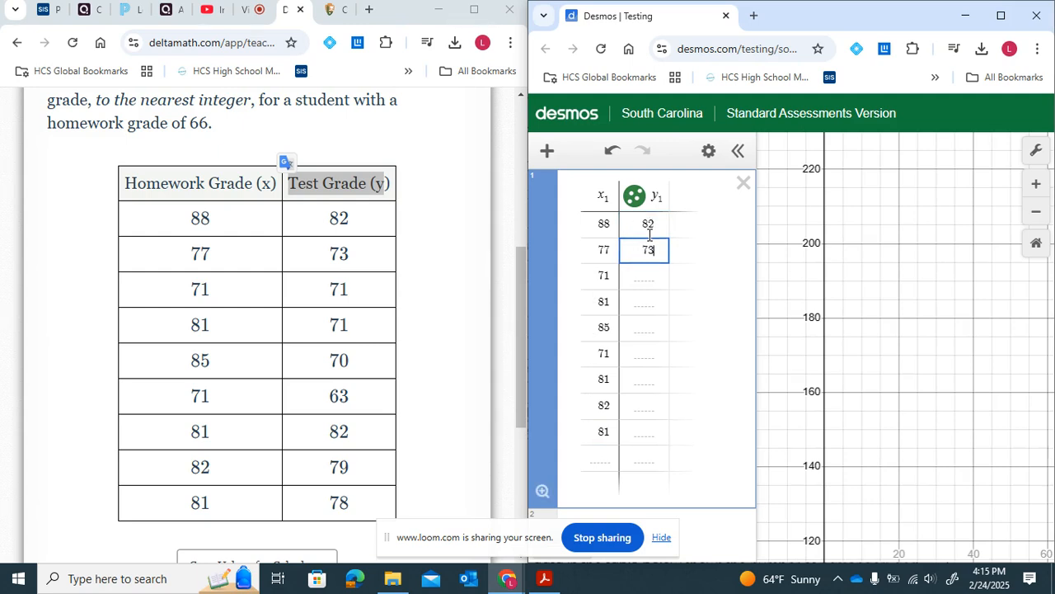
key("Return")
type("71")
key("Return")
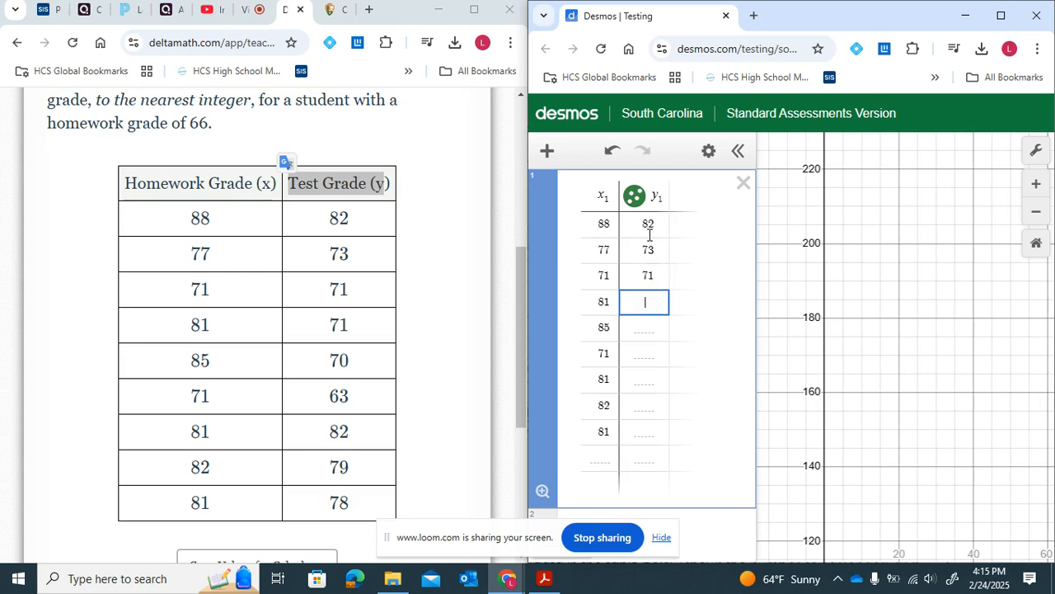
type("78")
key("Return")
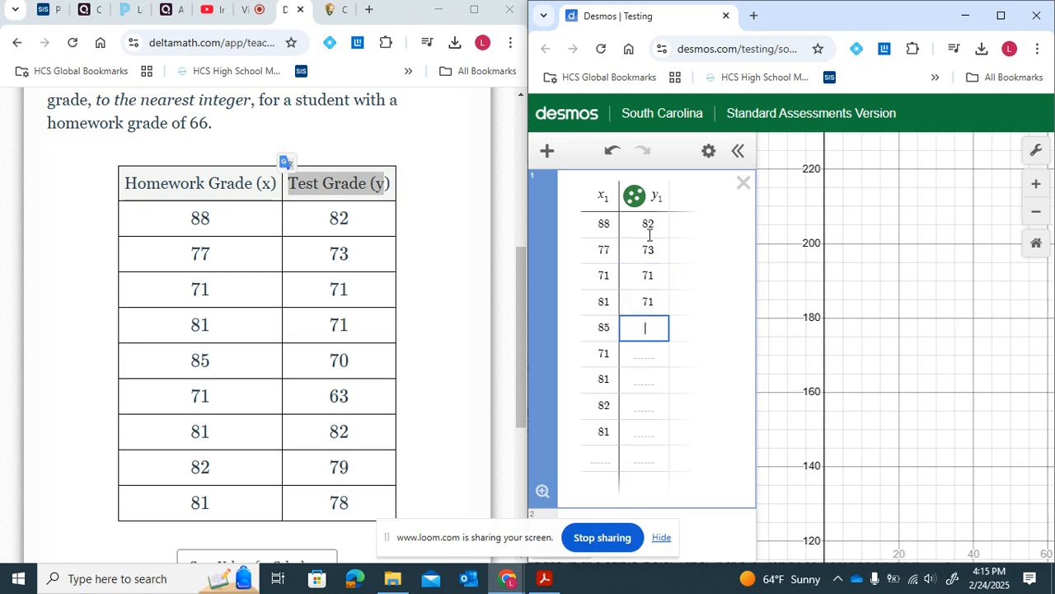
type("70")
key("Return")
type("63")
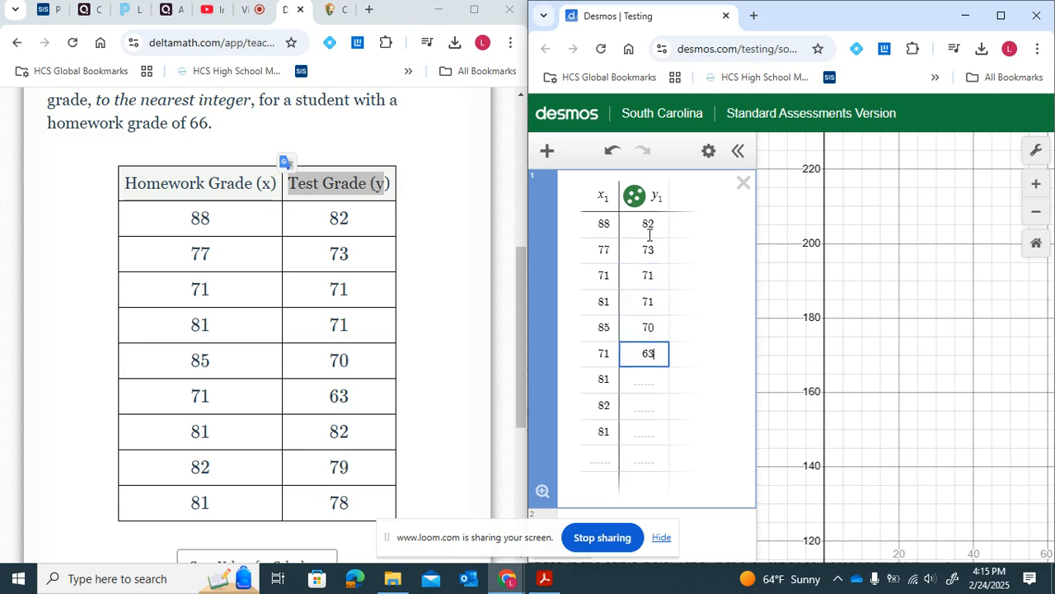
key("Return")
type("82")
key("Return")
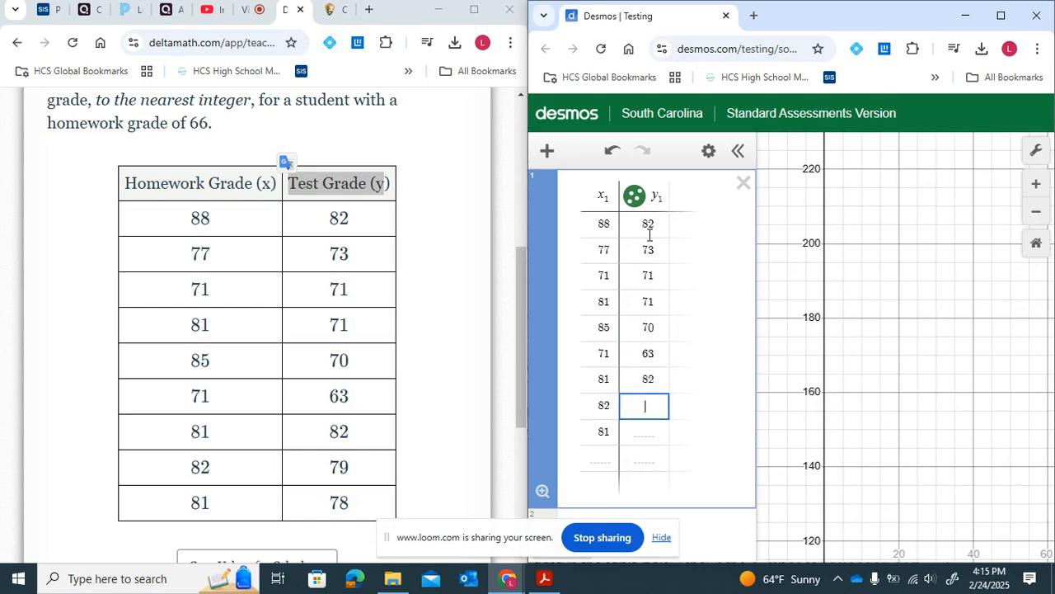
type("79")
key("Return")
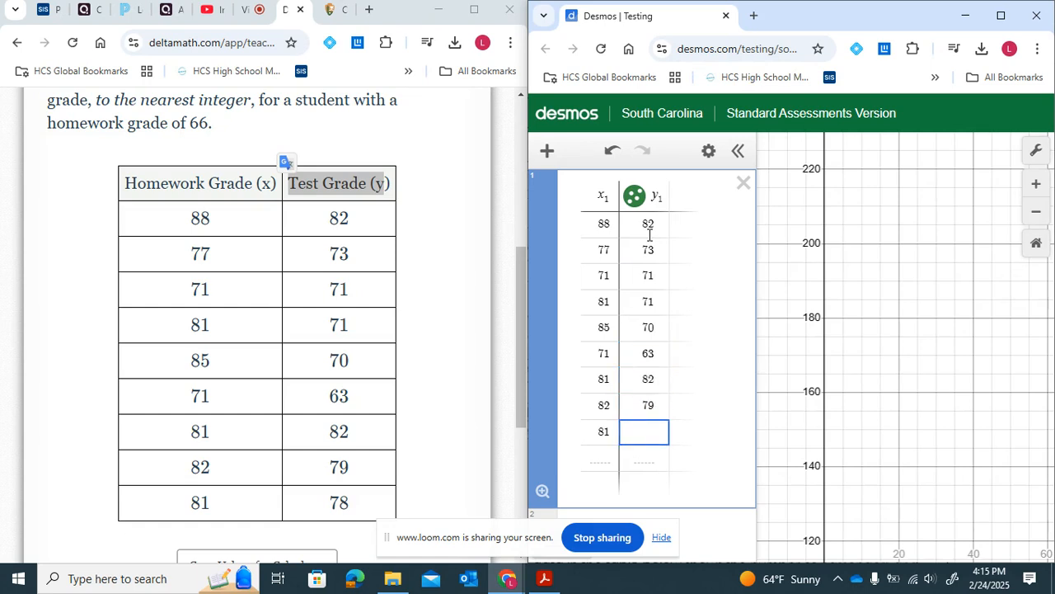
type("78")
left_click(654, 462)
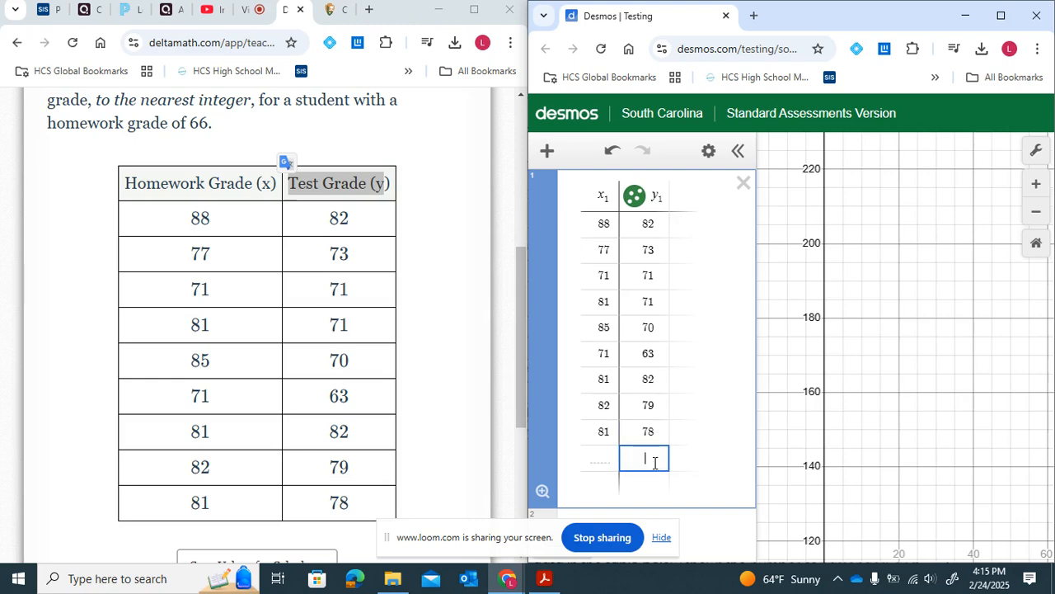
key("BackSpace")
key("BackSpace")
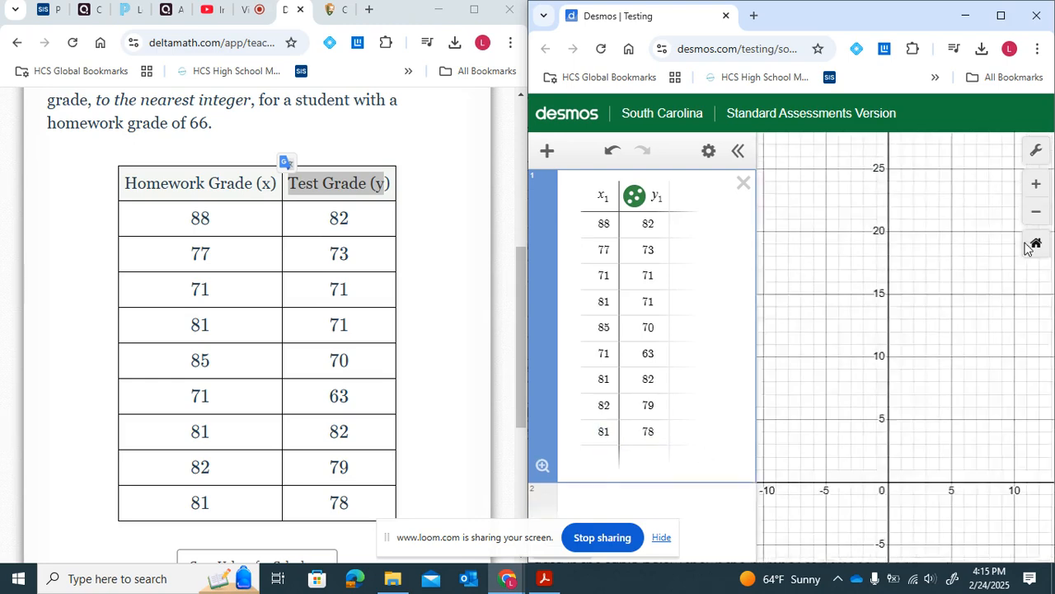
- Zoom and pan the graph to examine the plotted data points
left_click(1037, 242)
double_click(1036, 214)
double_click(1037, 213)
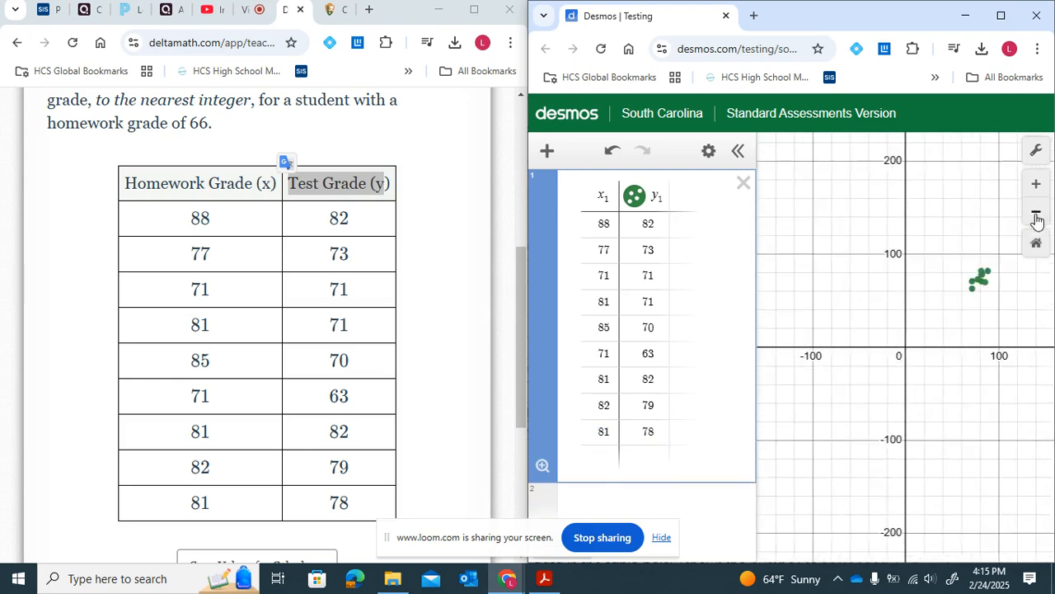
left_click(1037, 212)
double_click(1038, 185)
left_click_drag(958, 239, 785, 306)
left_click(1046, 192)
left_click_drag(938, 244, 958, 337)
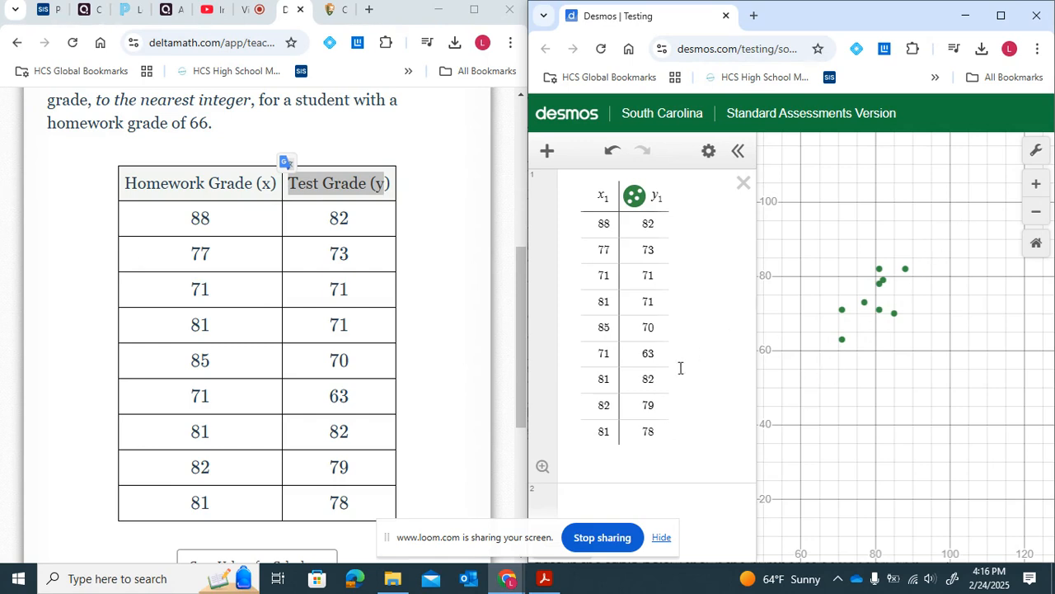
- Enter the linear regression y1 ~ mx1 + b on the second expression line
left_click(638, 496)
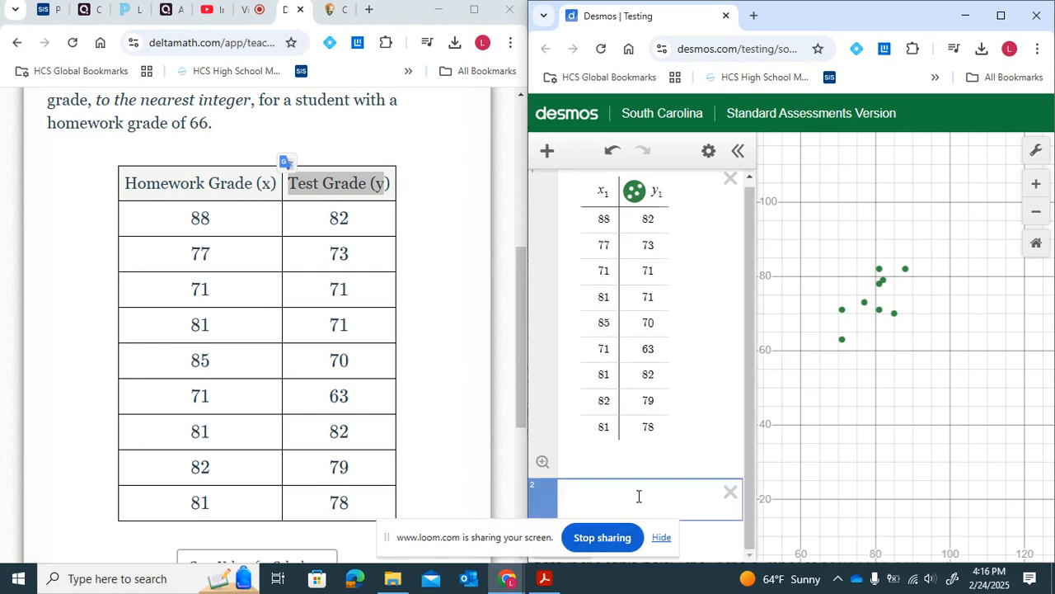
type("y1")
key("shift+Escape")
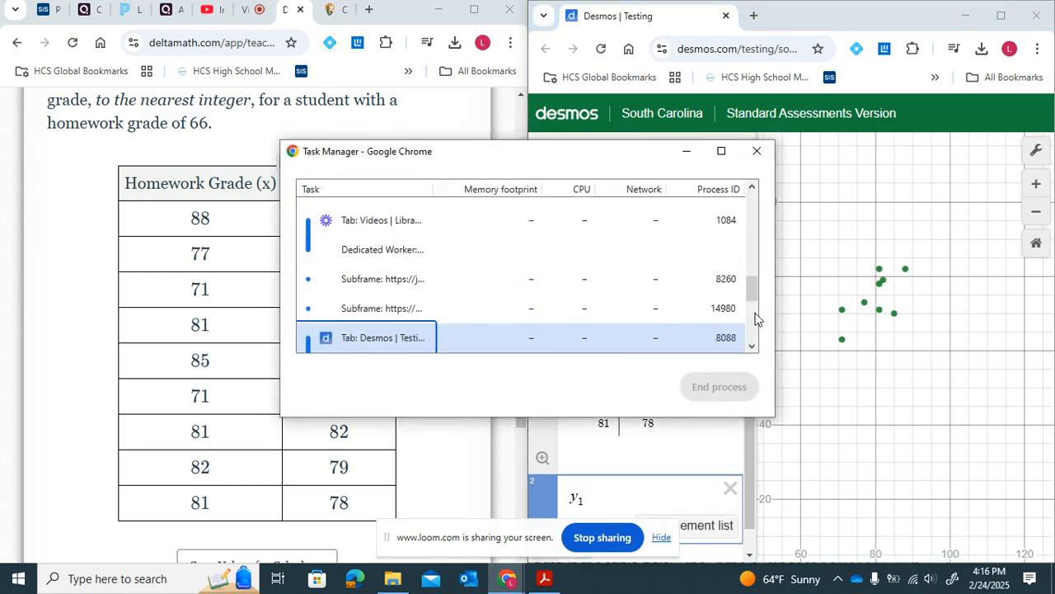
left_click(757, 151)
type("~")
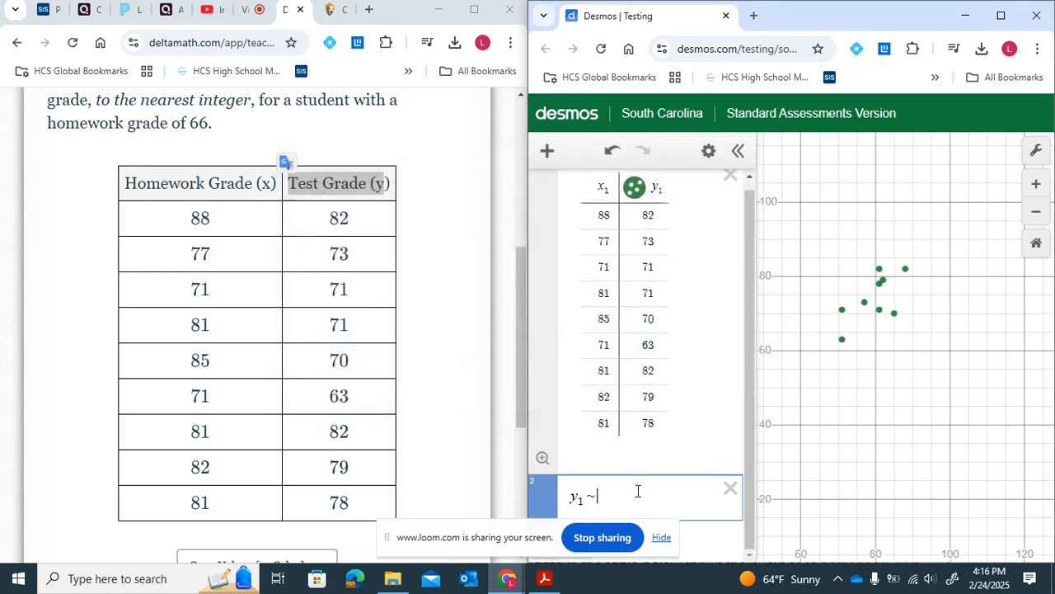
type(" mx1 + b")
scroll(642, 388, "up", 5, "ctrl")
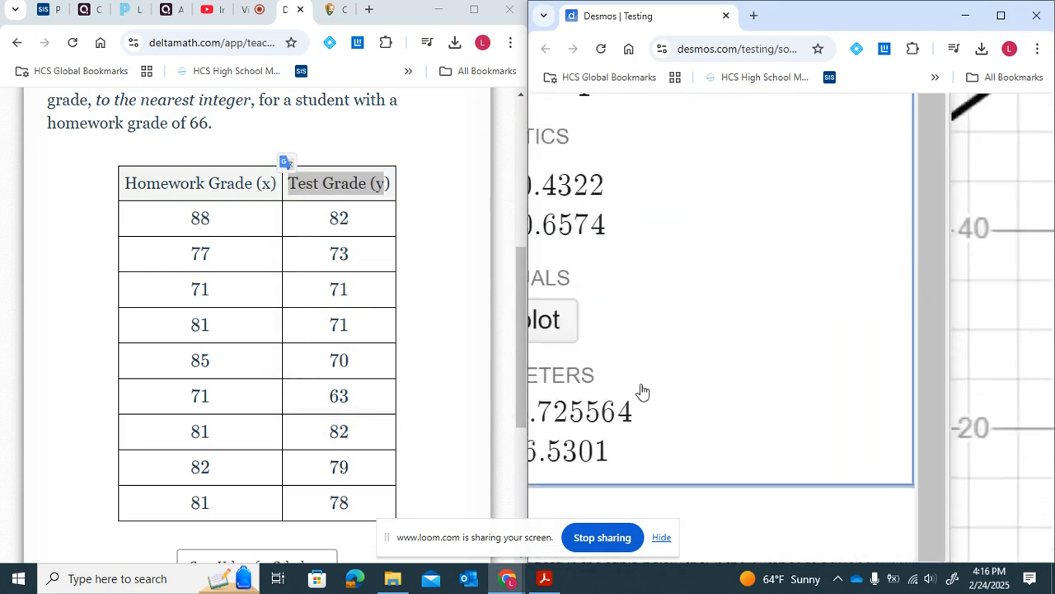
- Enter the slope rounded to the nearest hundredth, 0.73, on a new expression line
scroll(348, 344, "up", 3)
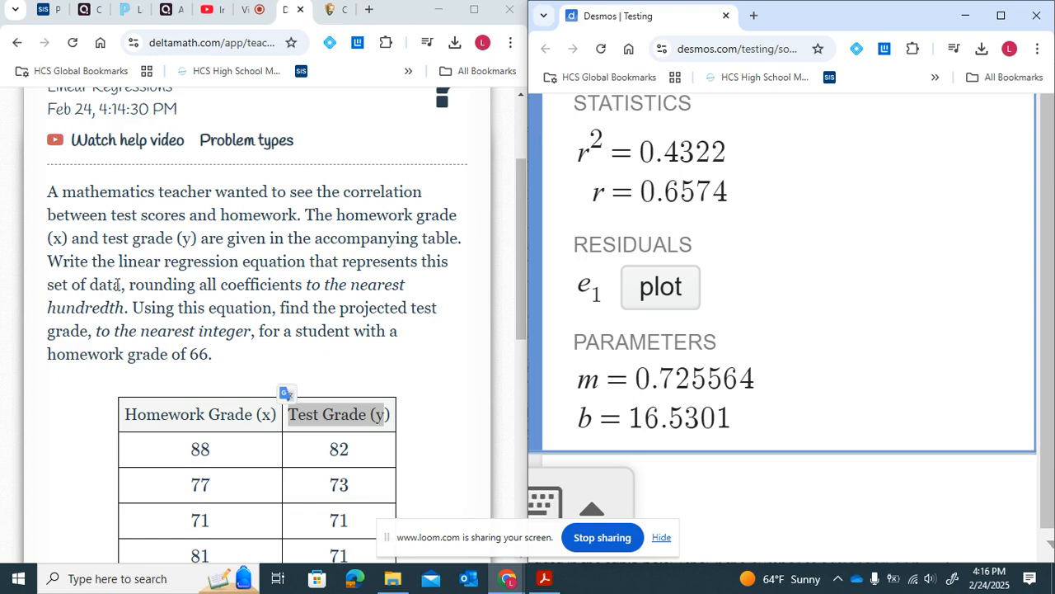
left_click_drag(121, 285, 332, 281)
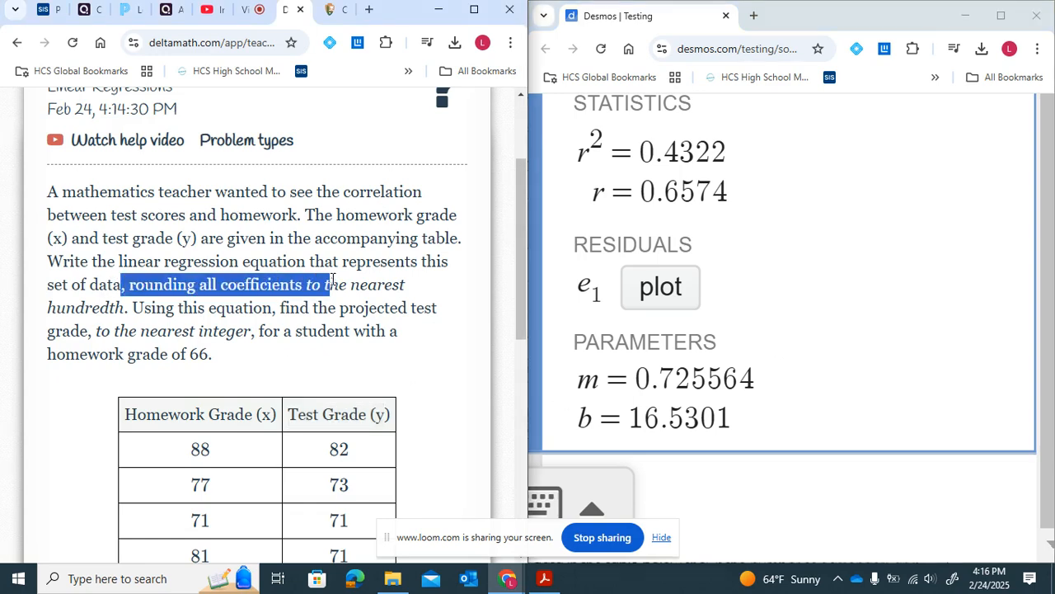
left_click(686, 387)
left_click_drag(686, 387, 674, 387)
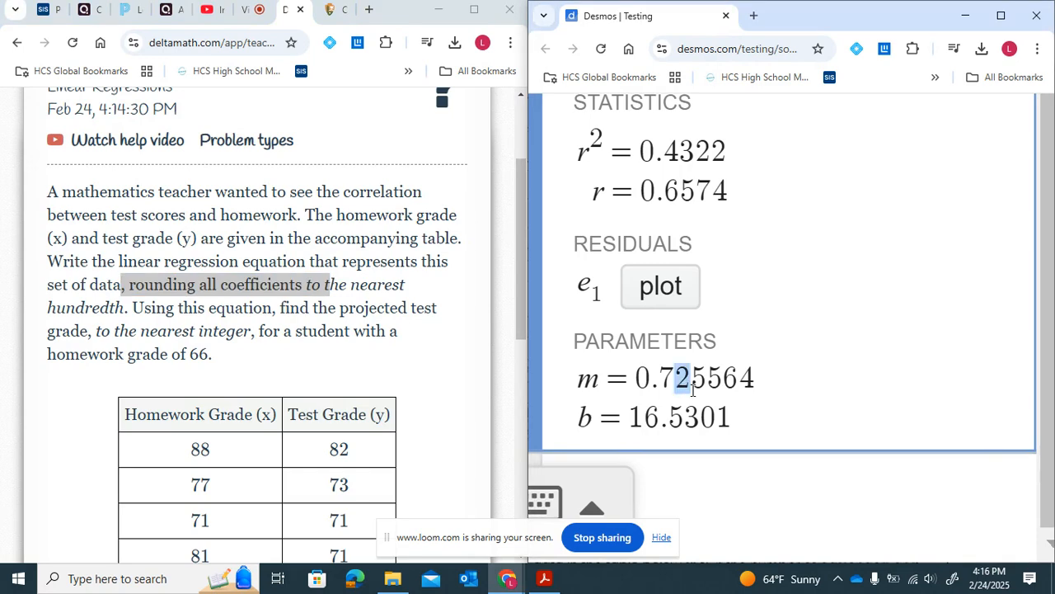
left_click(691, 471)
type("0.")
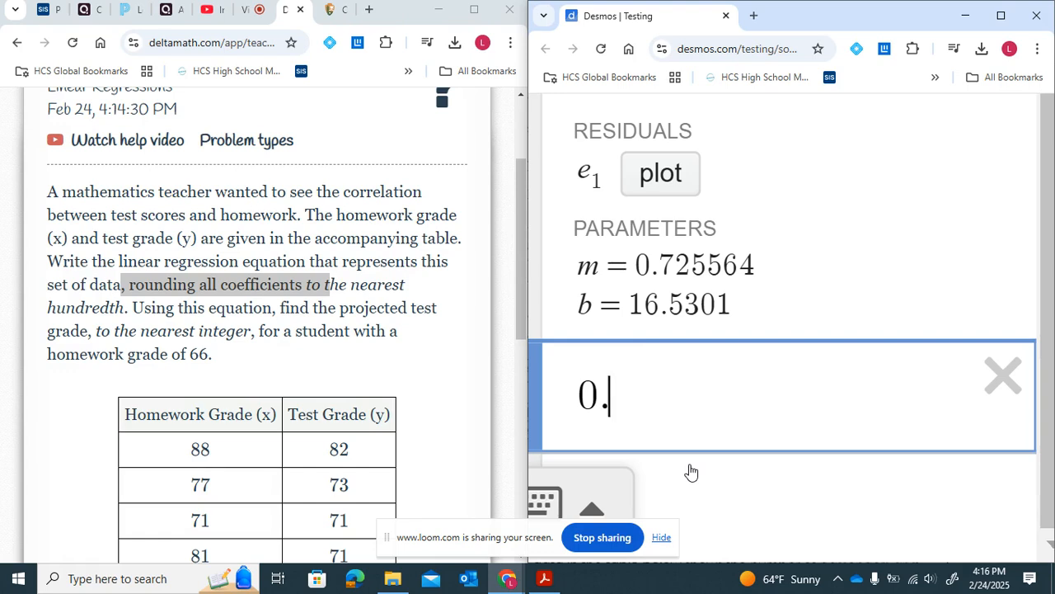
type("73")
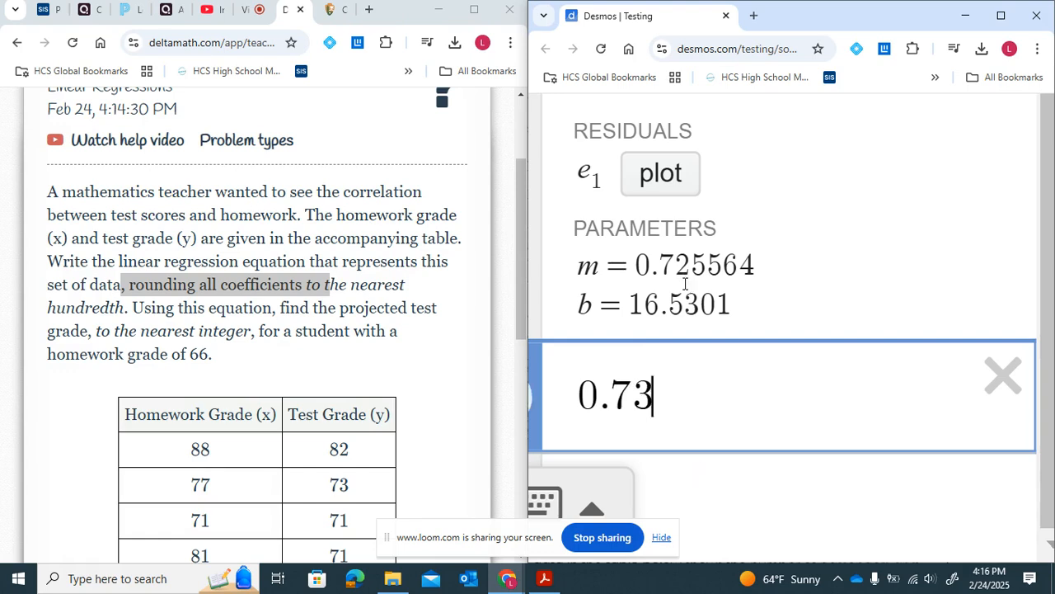
- Enter the intercept rounded to the nearest hundredth, 16.53, on the next expression line
left_click(709, 497)
type("16.")
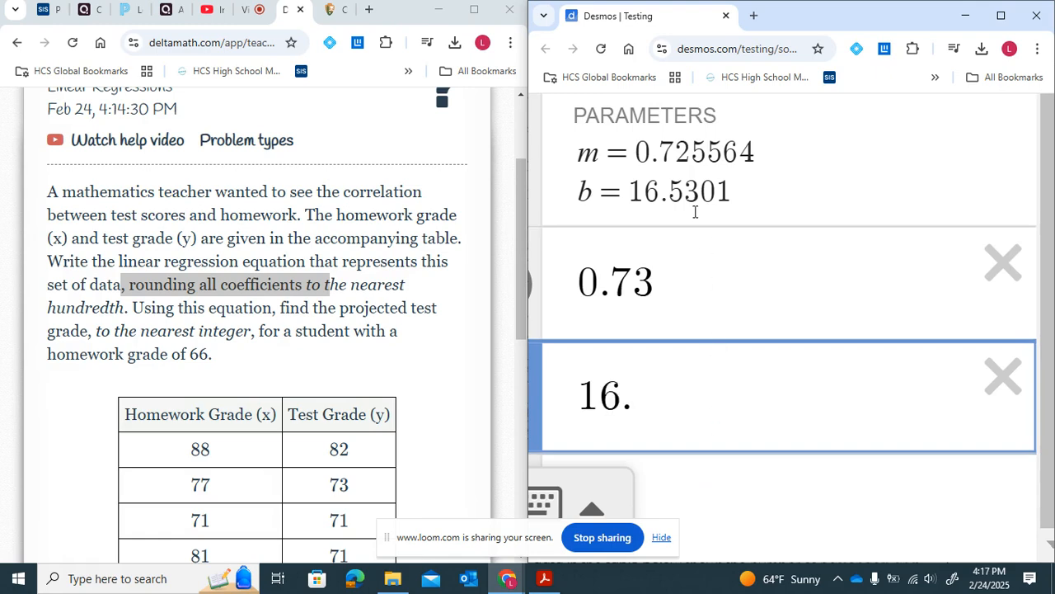
left_click_drag(685, 196, 715, 195)
left_click(660, 389)
type("53")
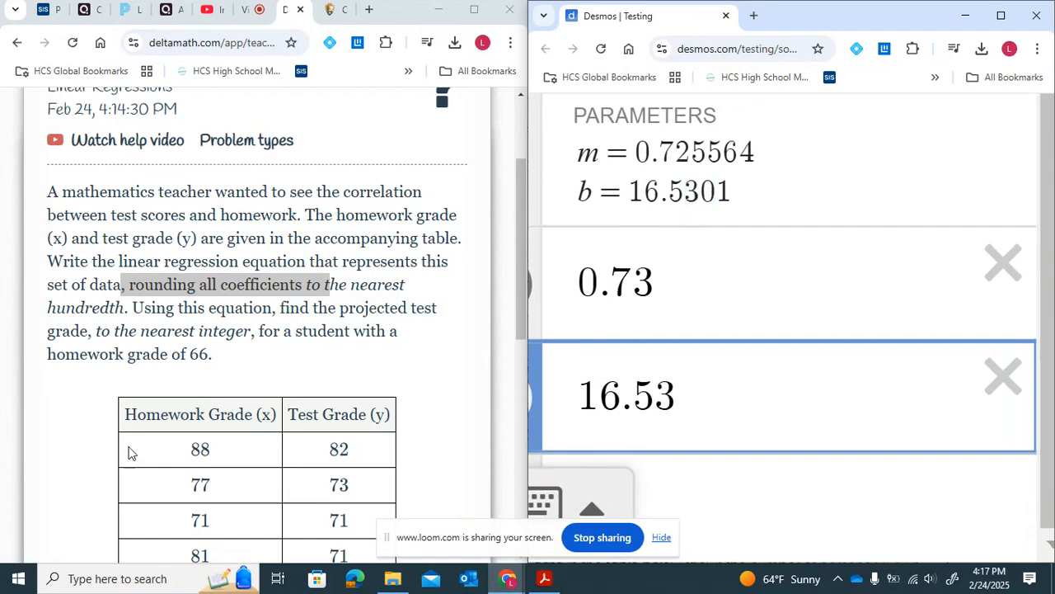
- Enter the regression equation y = 0.73x + 16.53 as the DeltaMath problem's equation answer
scroll(136, 445, "down", 5)
scroll(212, 443, "down", 2)
left_click(264, 393)
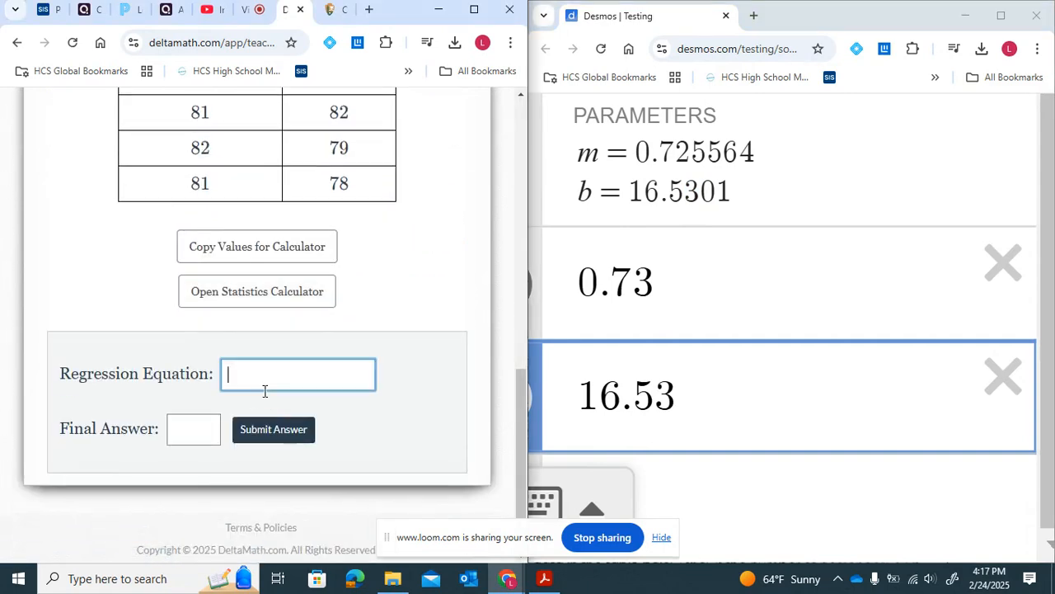
type("y = 0.73x + 16.53")
- Reread the problem statement to see how the equation must be used and rounded
scroll(399, 330, "up", 2)
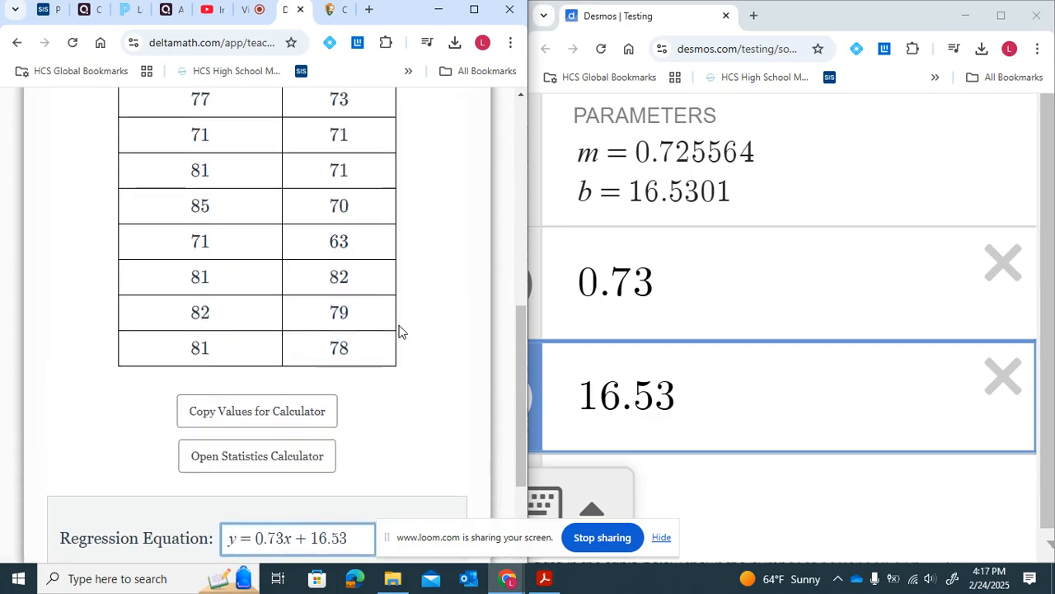
scroll(402, 332, "up", 2)
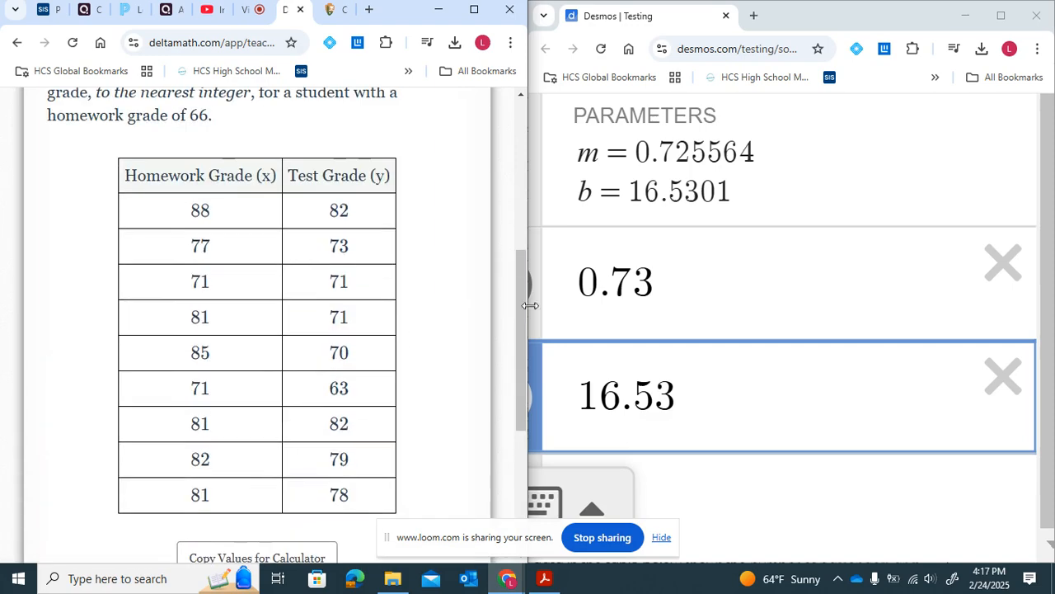
scroll(868, 267, "up", 1)
scroll(867, 266, "down", 3)
scroll(868, 266, "down", 1)
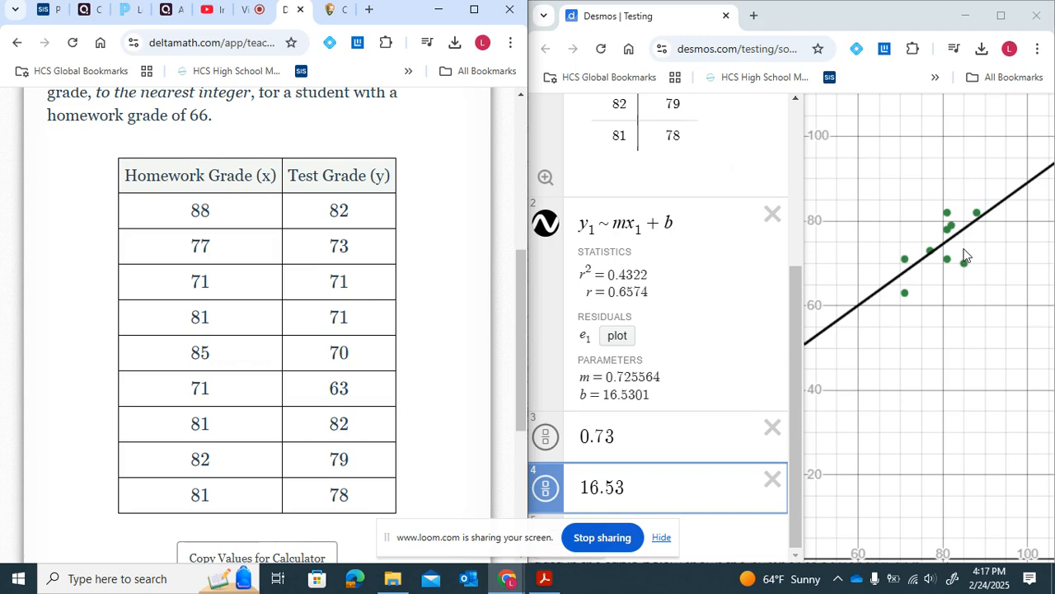
scroll(418, 332, "up", 2)
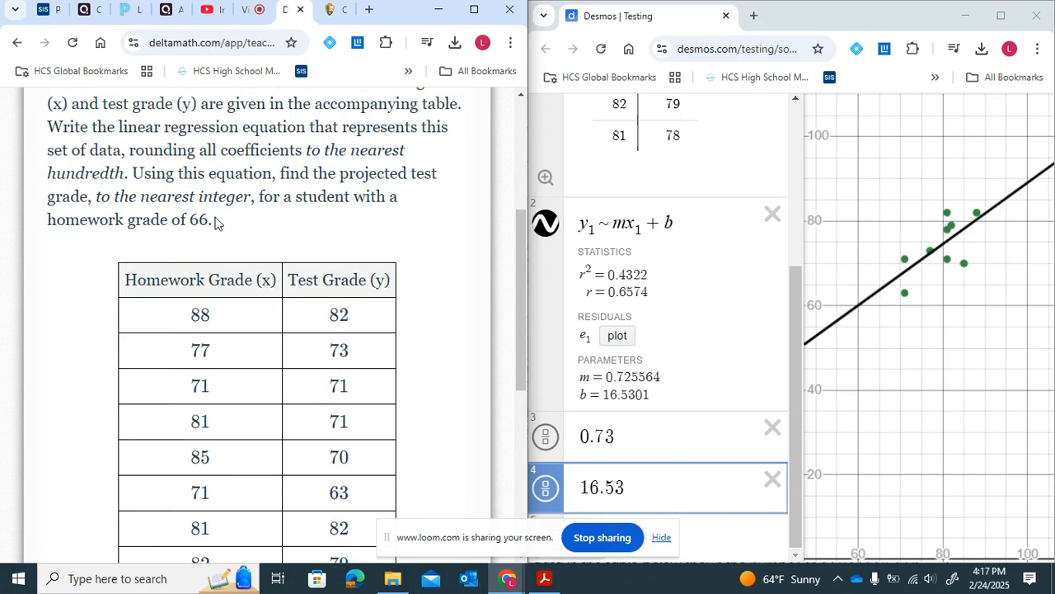
left_click_drag(133, 173, 270, 169)
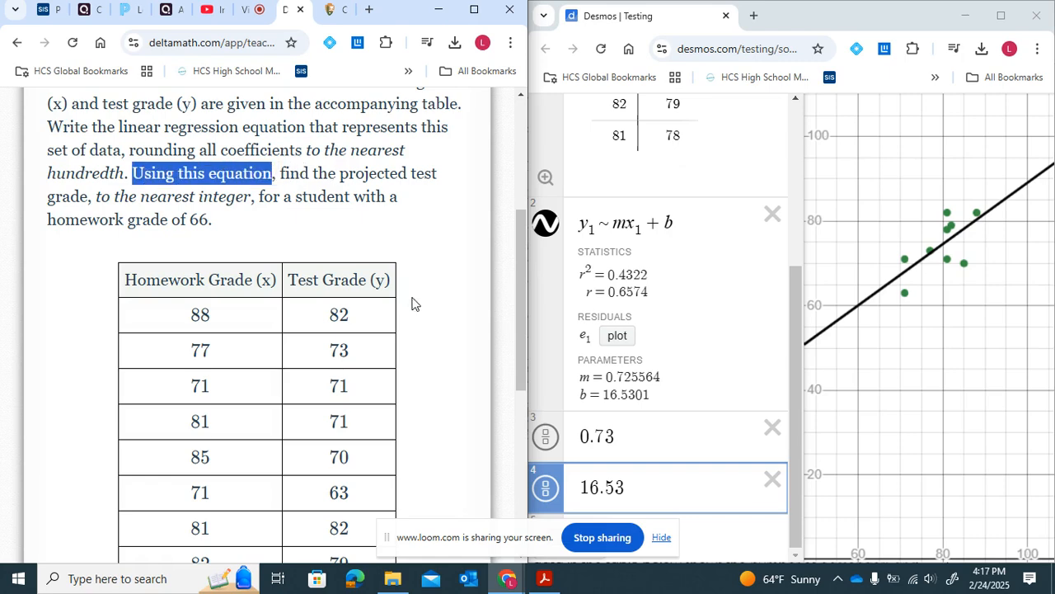
left_click_drag(389, 282, 247, 286)
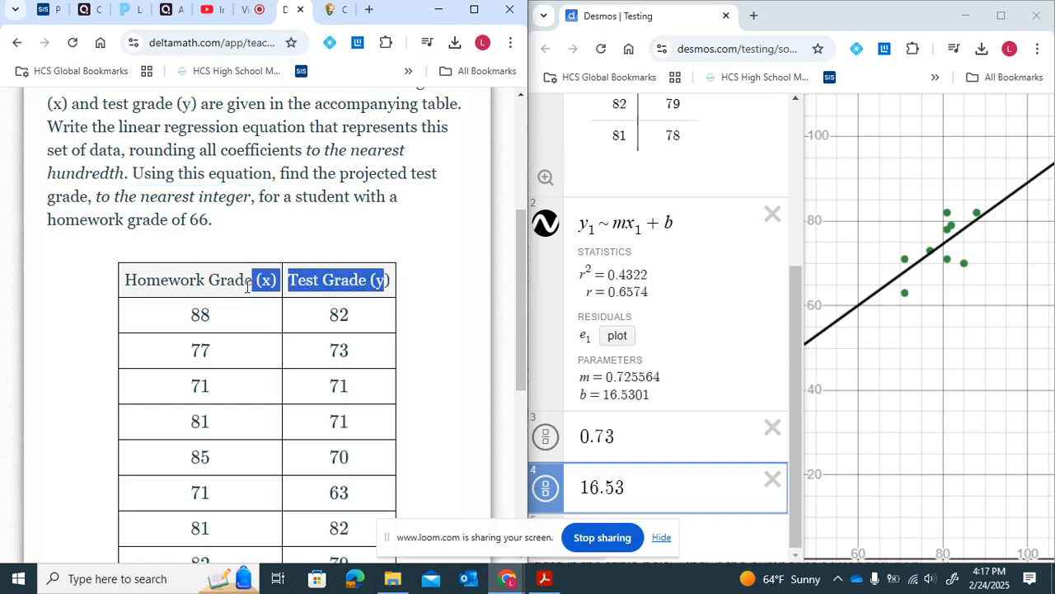
left_click(250, 234)
left_click_drag(142, 198, 247, 192)
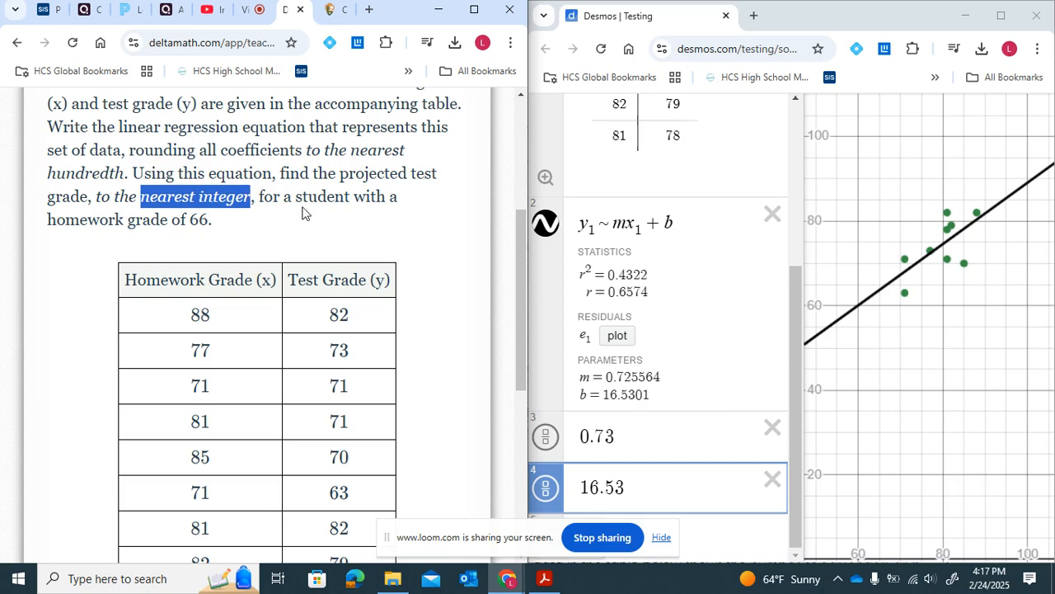
left_click_drag(283, 197, 394, 219)
left_click(388, 216)
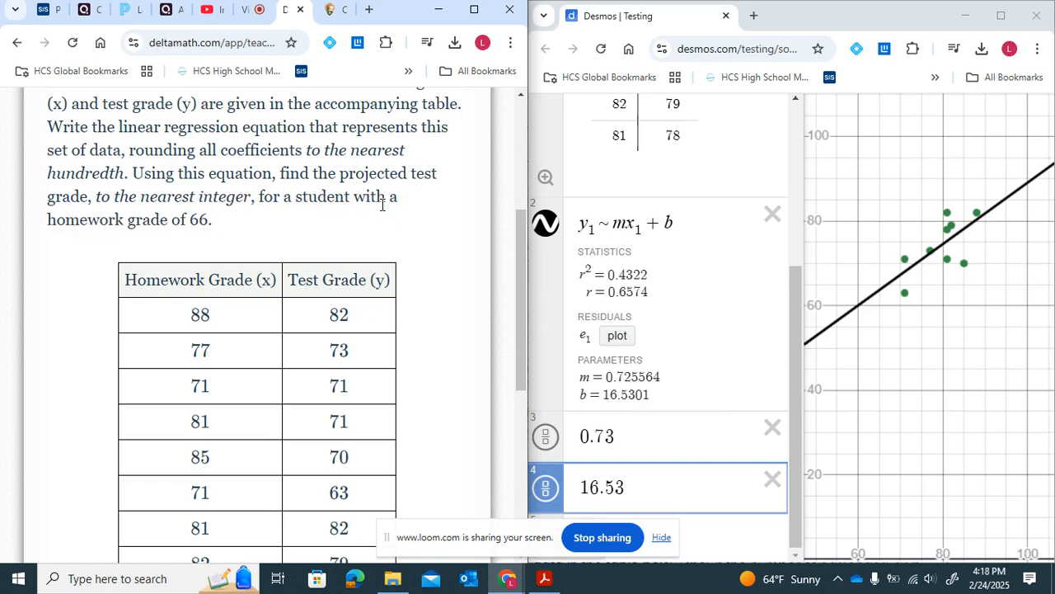
scroll(213, 275, "down", 1)
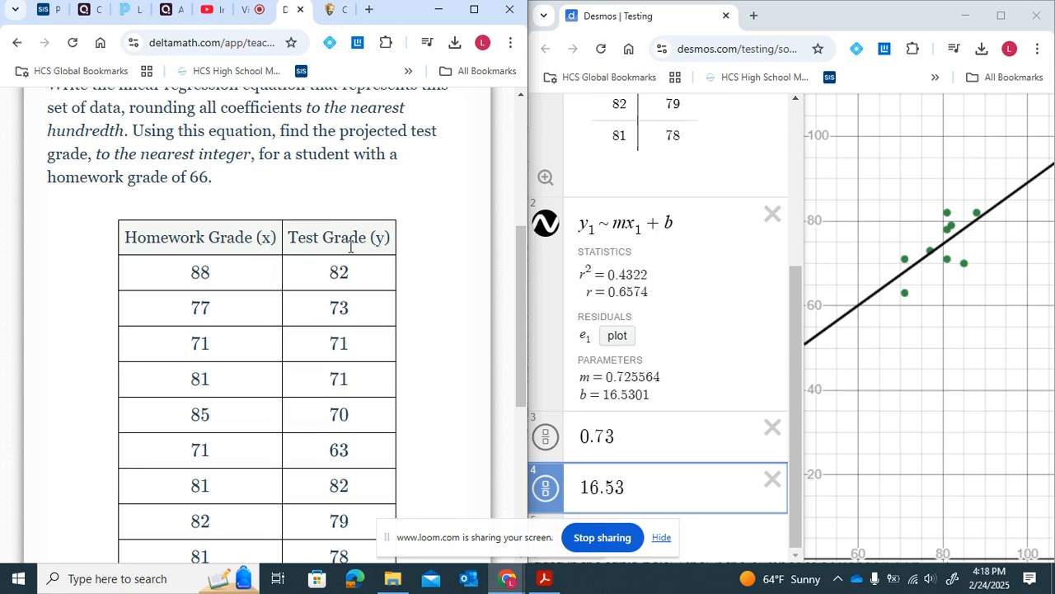
scroll(350, 246, "down", 2)
scroll(346, 405, "down", 3)
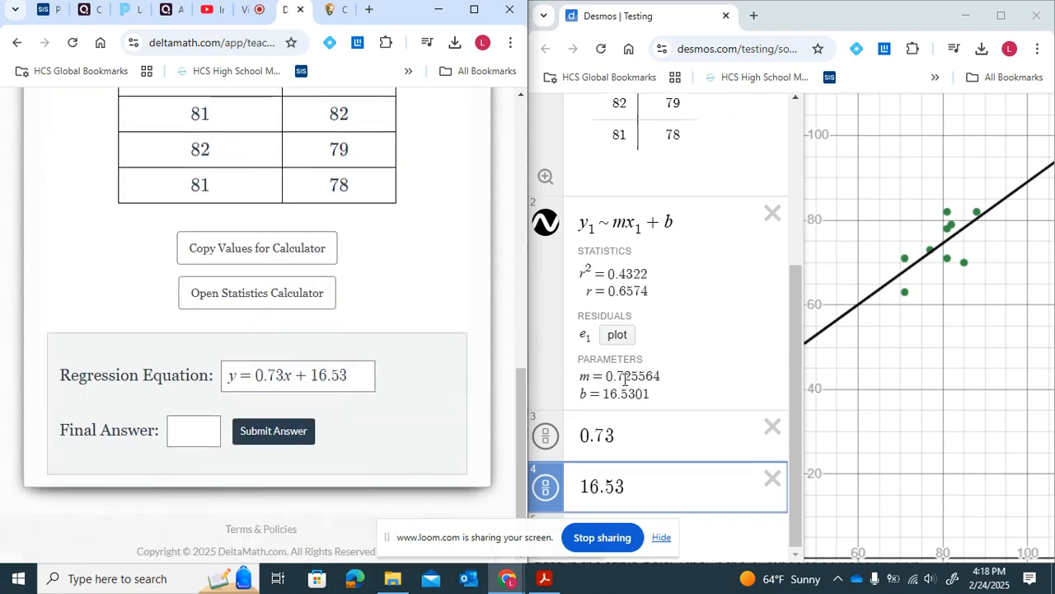
- Write the equation y = 0.73x + 16.53 on a new expression line
left_click(705, 527)
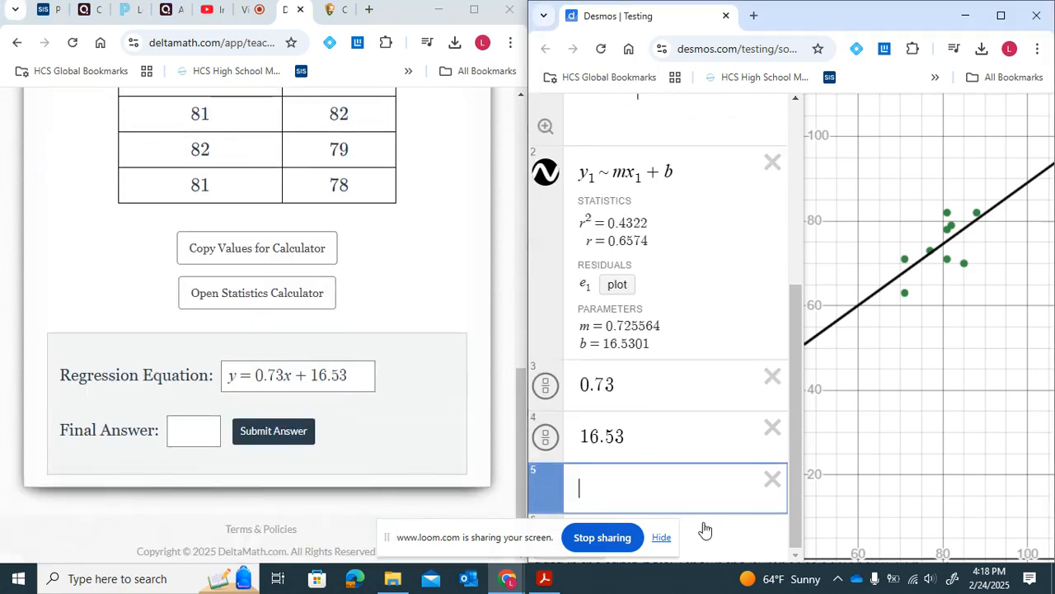
scroll(684, 476, "up", 5)
scroll(685, 475, "down", 2)
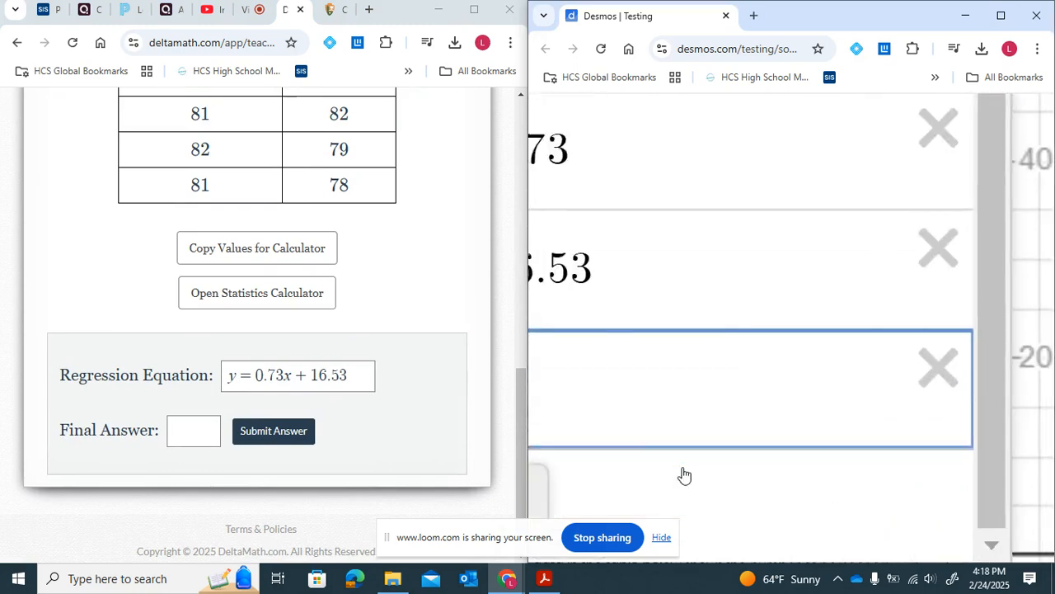
scroll(684, 475, "left", 3)
left_click(770, 388)
type("y")
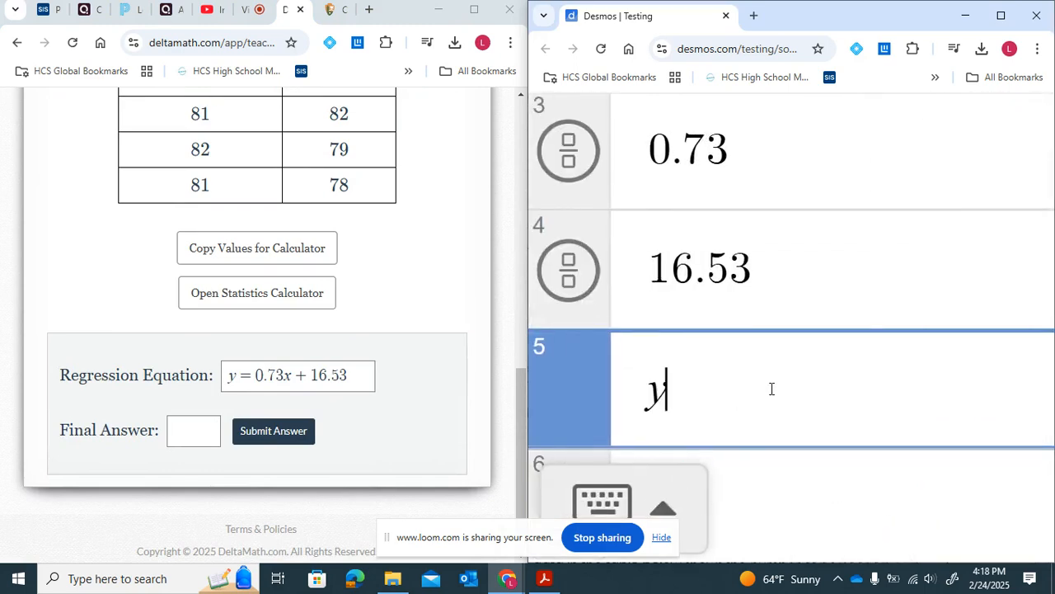
type("=0")
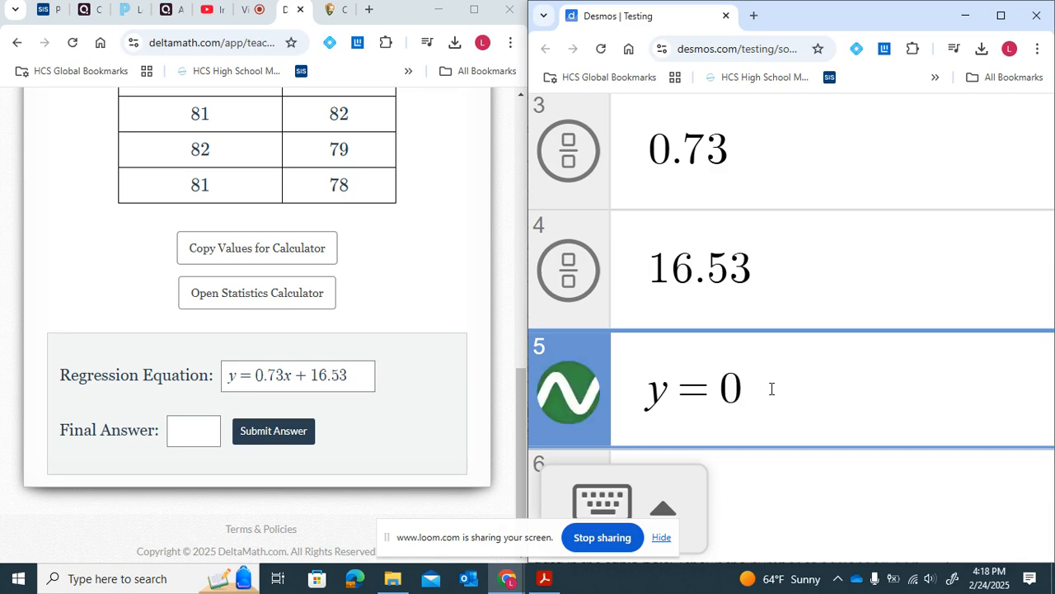
type(".73")
type("x + 16.53")
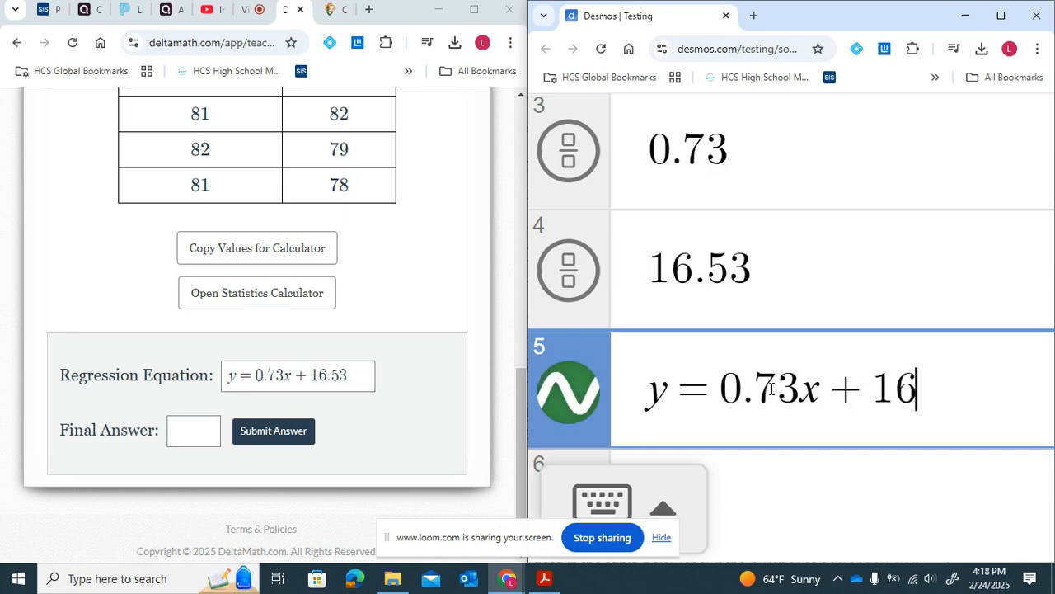
- Replace the x in the new equation with empty parentheses after 0.73
left_click(818, 392)
key("BackSpace")
type("0")
key("BackSpace")
type(")")
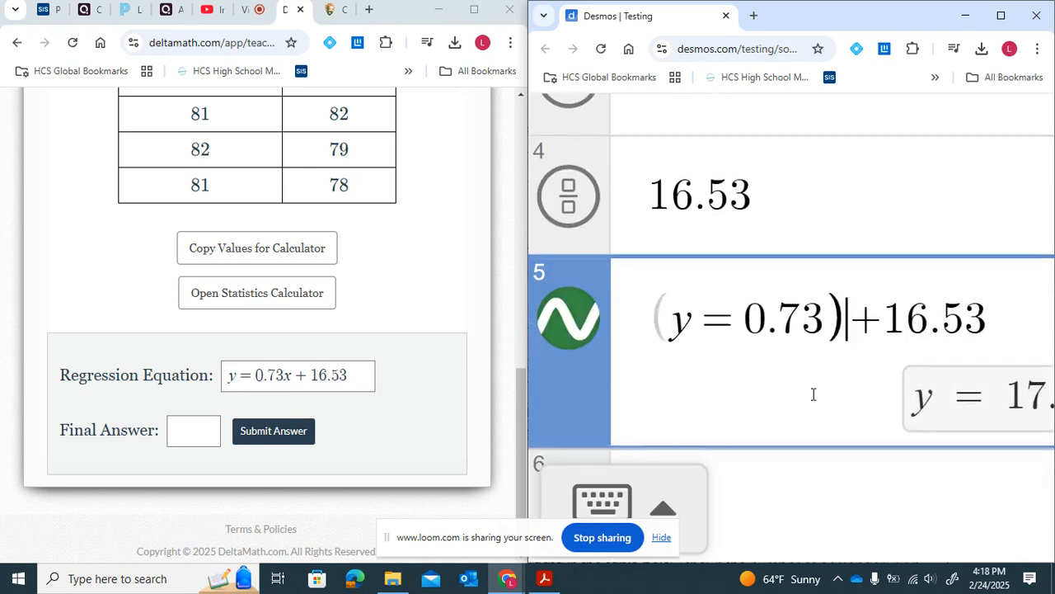
type("(")
key("BackSpace")
key("BackSpace")
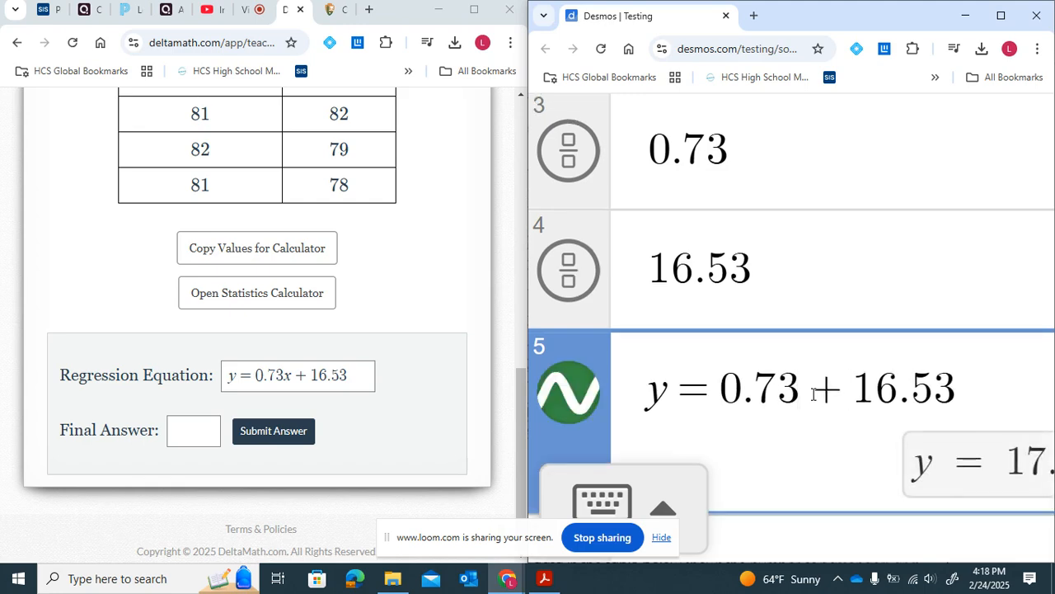
type("()")
left_click(848, 387)
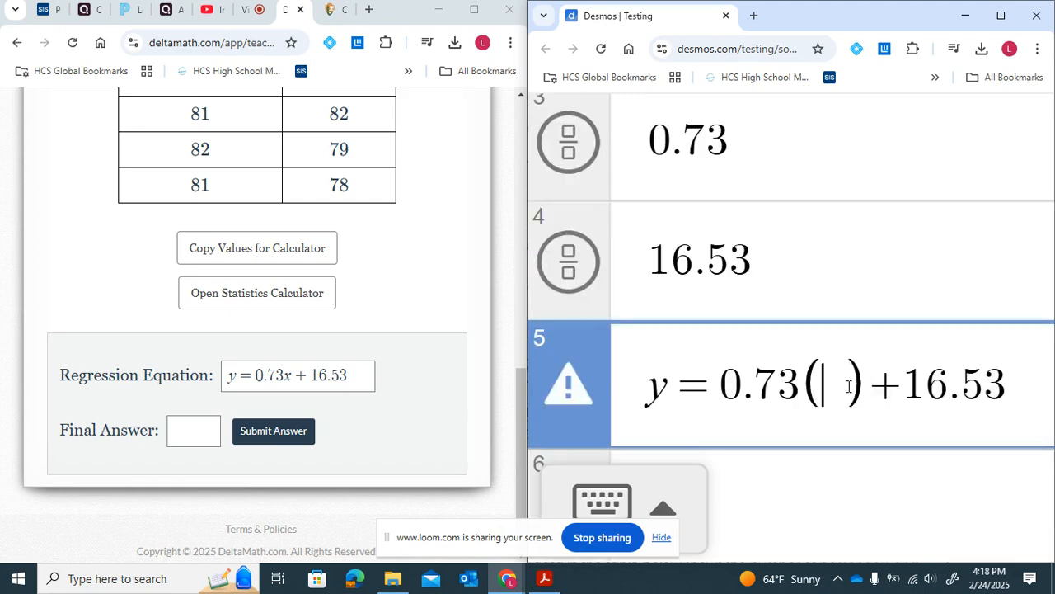
- Substitute the homework grade 66 inside the parentheses to evaluate the projected test grade
scroll(358, 264, "up", 5)
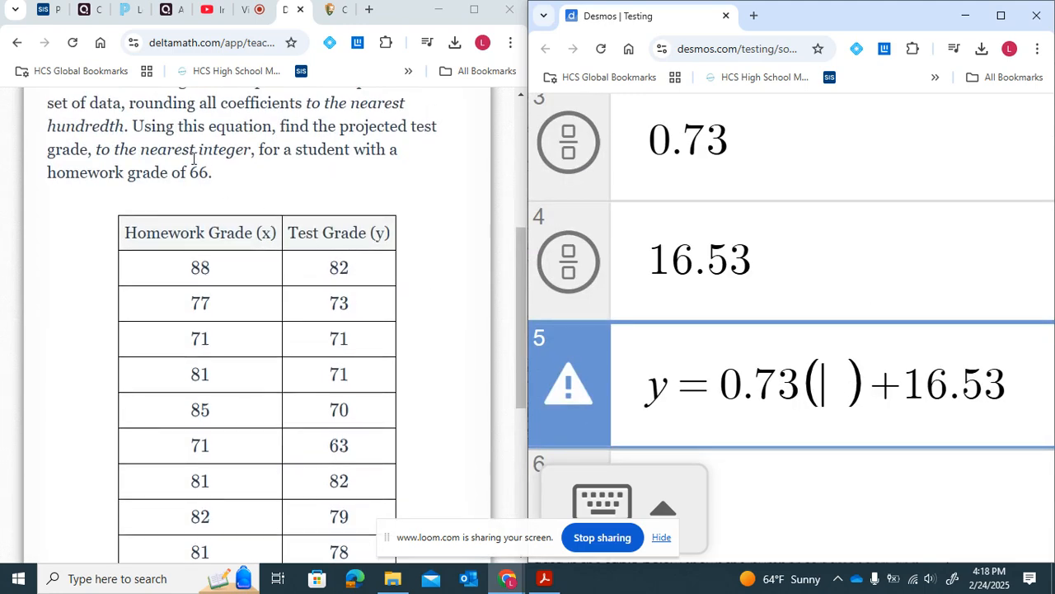
left_click_drag(66, 173, 194, 190)
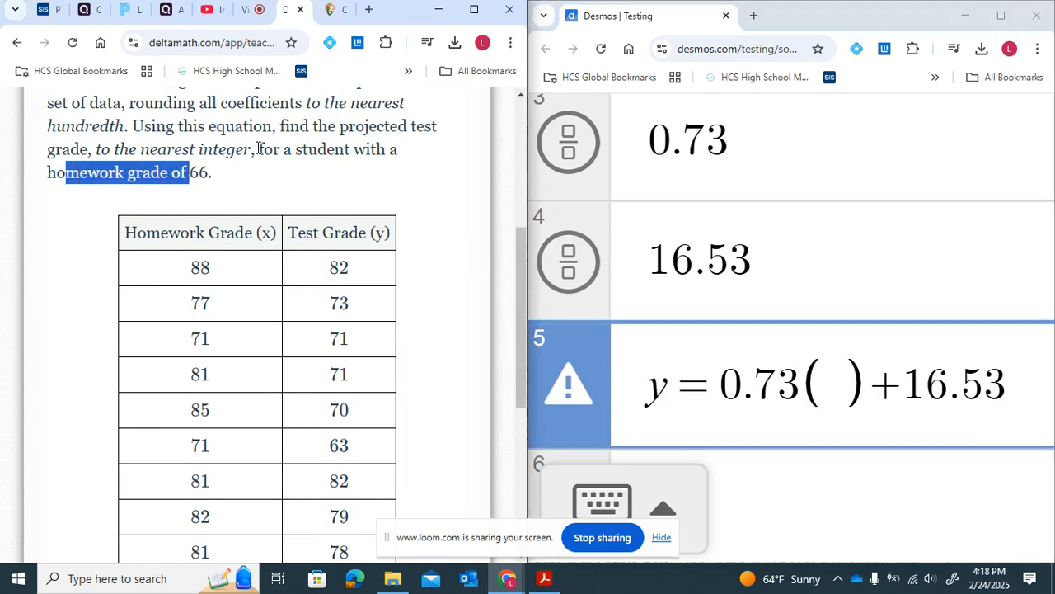
left_click_drag(299, 239, 435, 251)
left_click(435, 250)
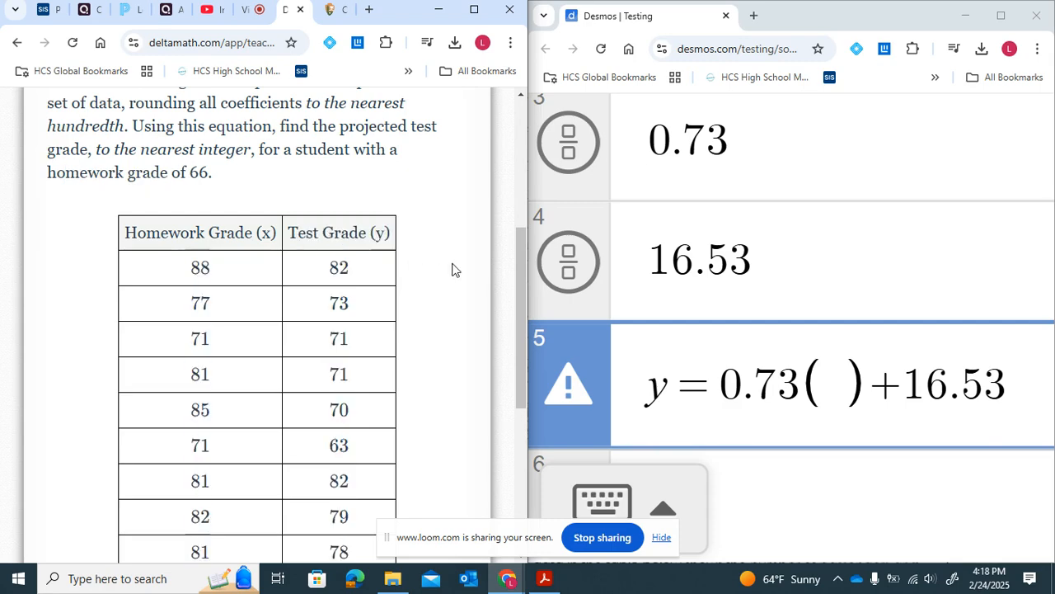
scroll(445, 376, "down", 1)
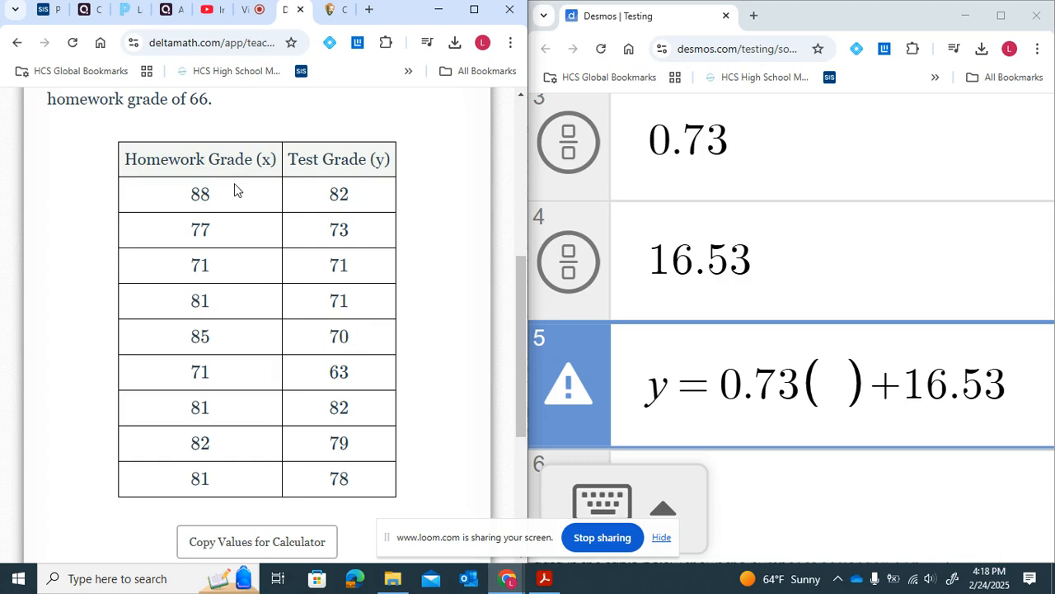
left_click(838, 404)
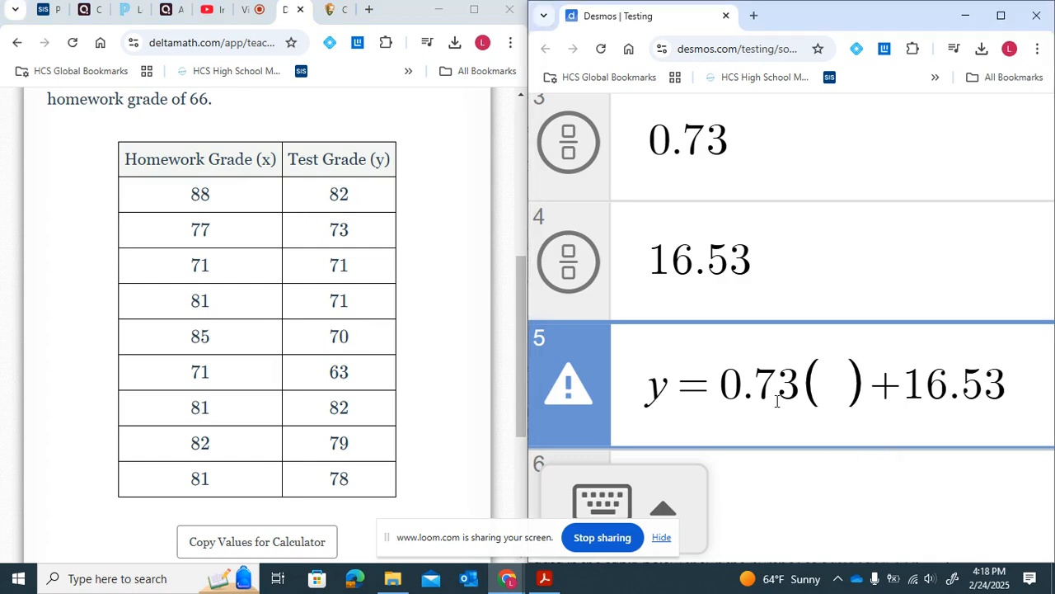
scroll(391, 395, "down", 3)
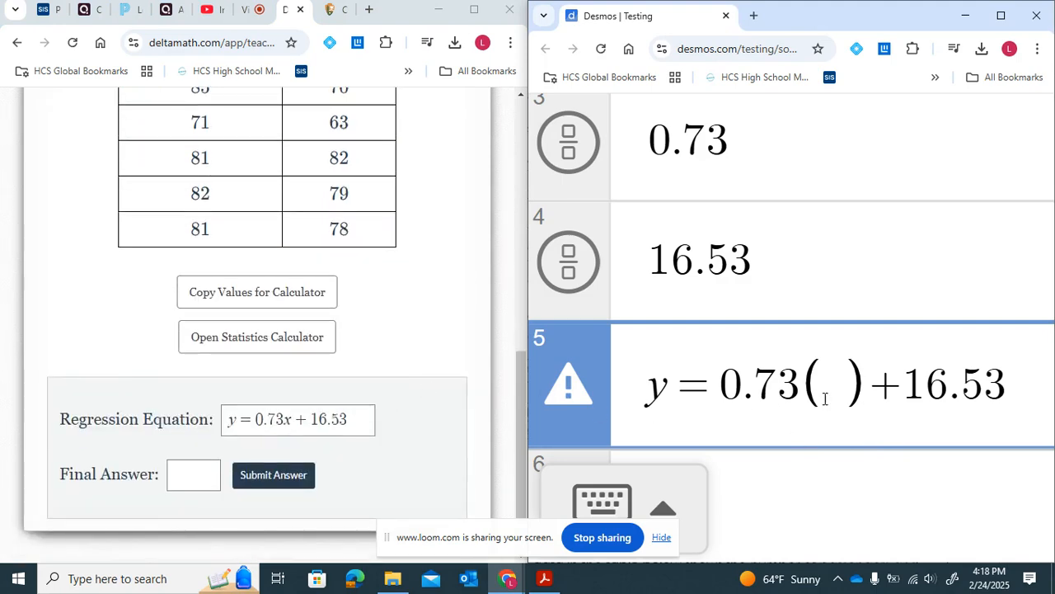
type("66")
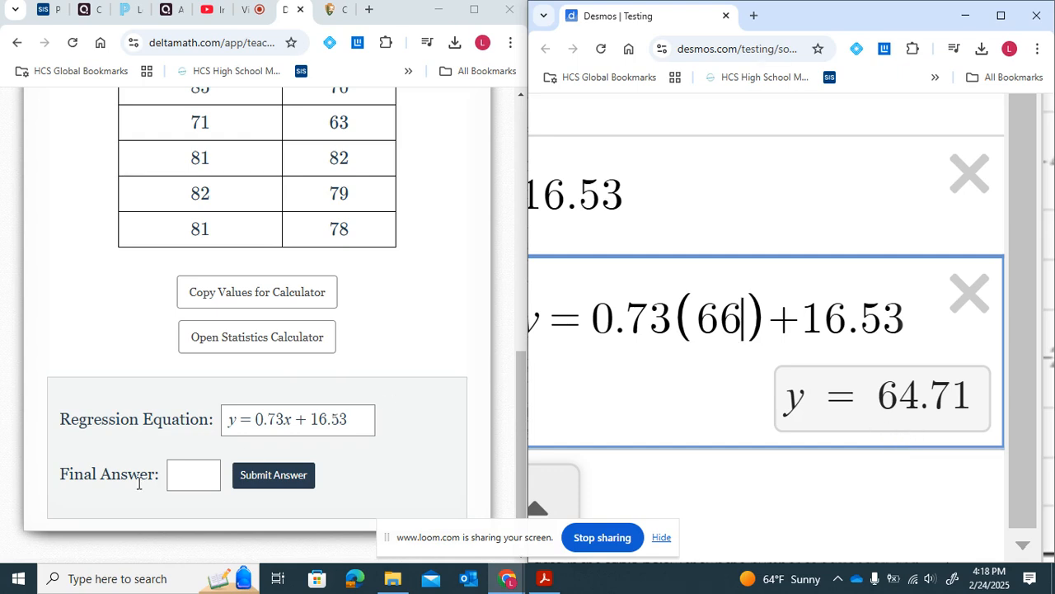
- Enter 65 as the final answer in the DeltaMath problem
left_click(202, 473)
type("65")
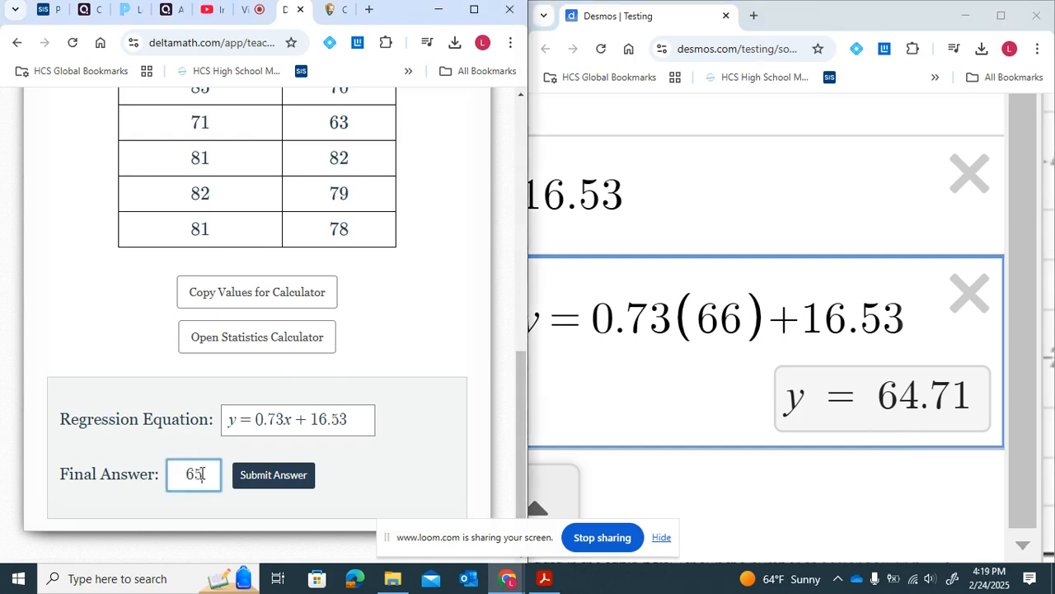
scroll(304, 174, "up", 4)
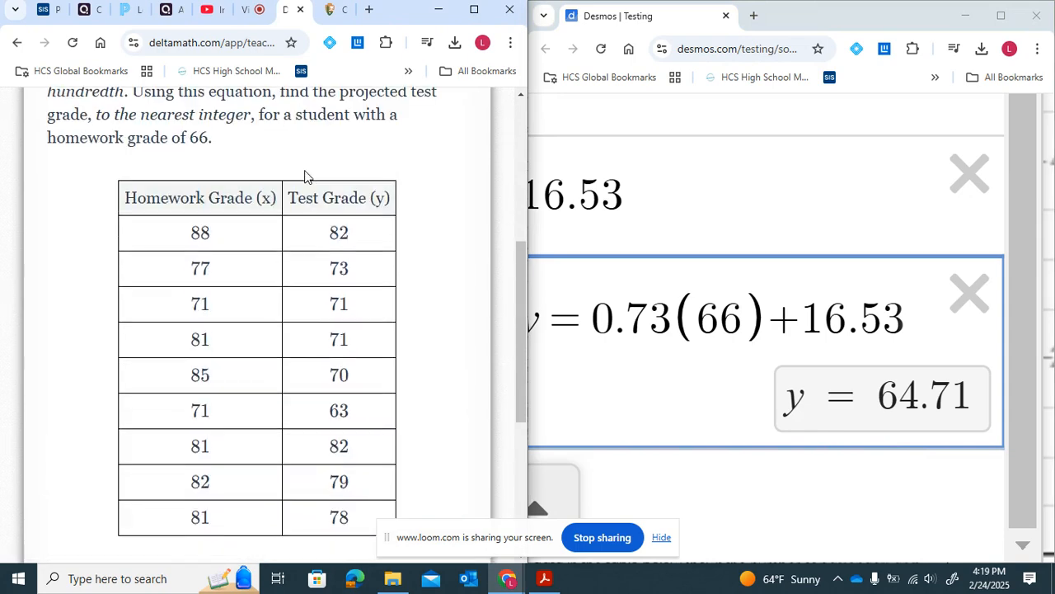
- Submit the final answer of 65 for the homework-grade problem
scroll(305, 176, "down", 5)
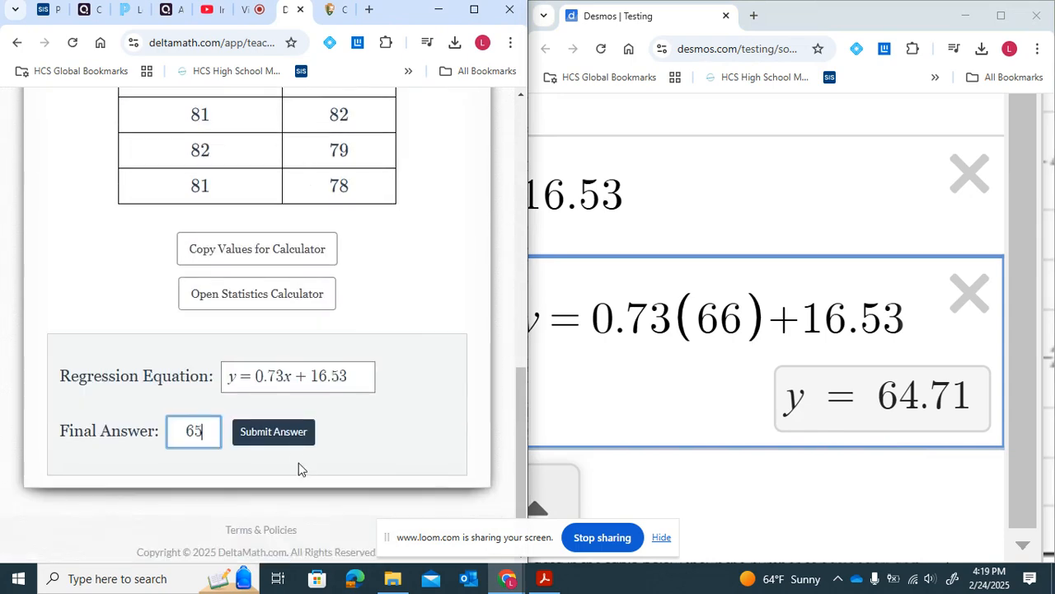
left_click(290, 439)
left_click(426, 349)
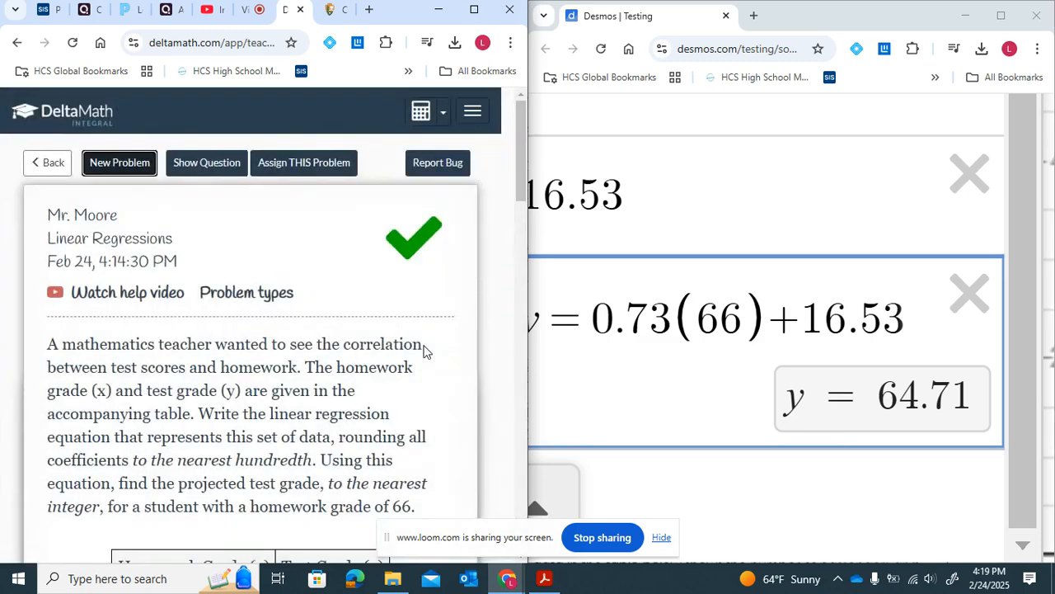
- Generate a new linear regression problem and bring its data table into view
left_click(136, 168)
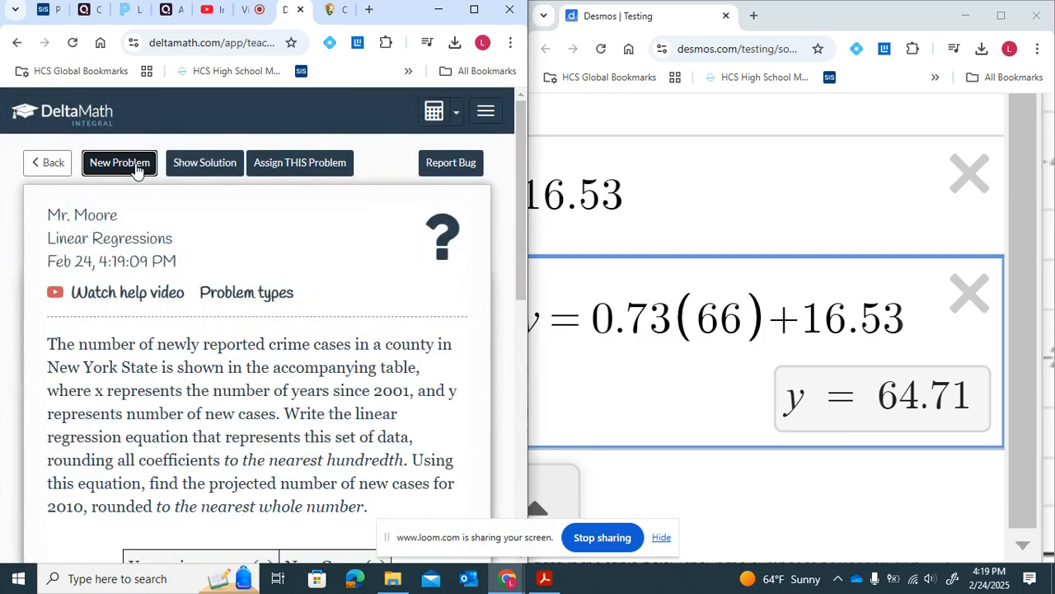
left_click(136, 167)
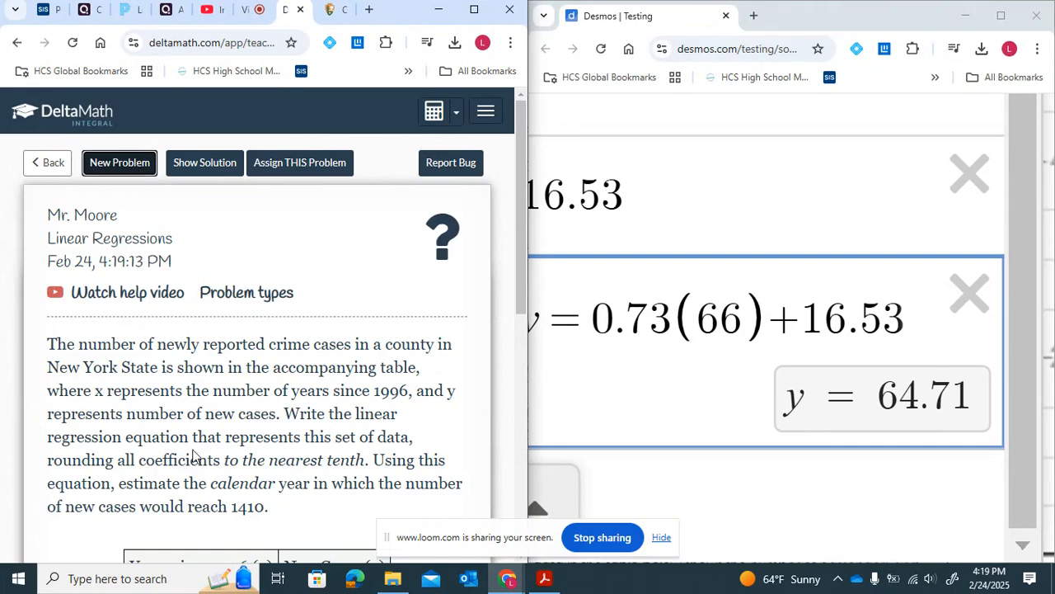
scroll(196, 454, "down", 2)
scroll(192, 453, "down", 1)
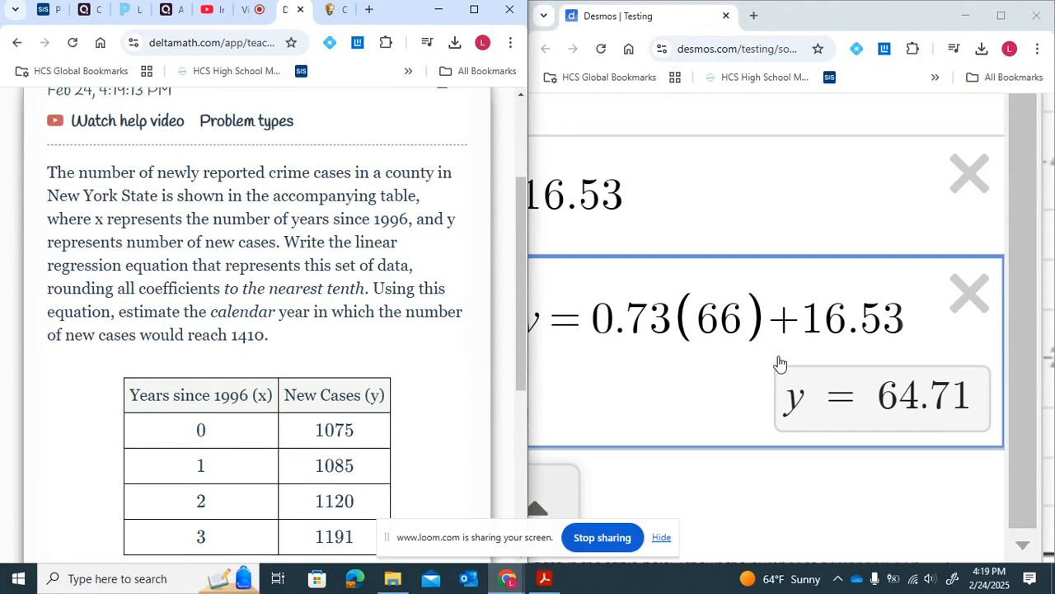
- Delete all previous expressions and the data table from the Desmos calculator
left_click(970, 295)
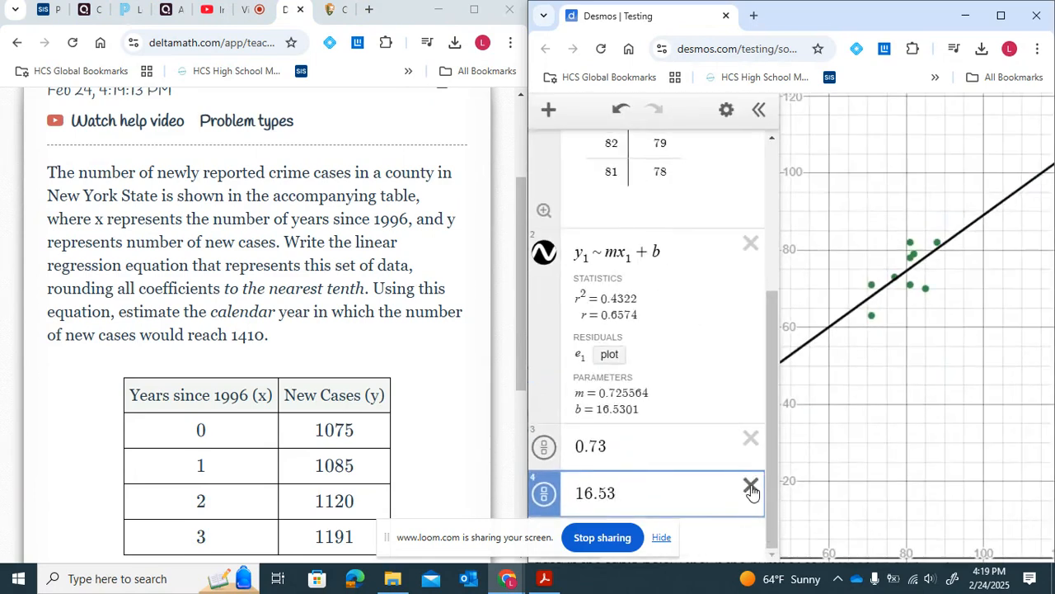
left_click(750, 486)
left_click(751, 487)
left_click(757, 347)
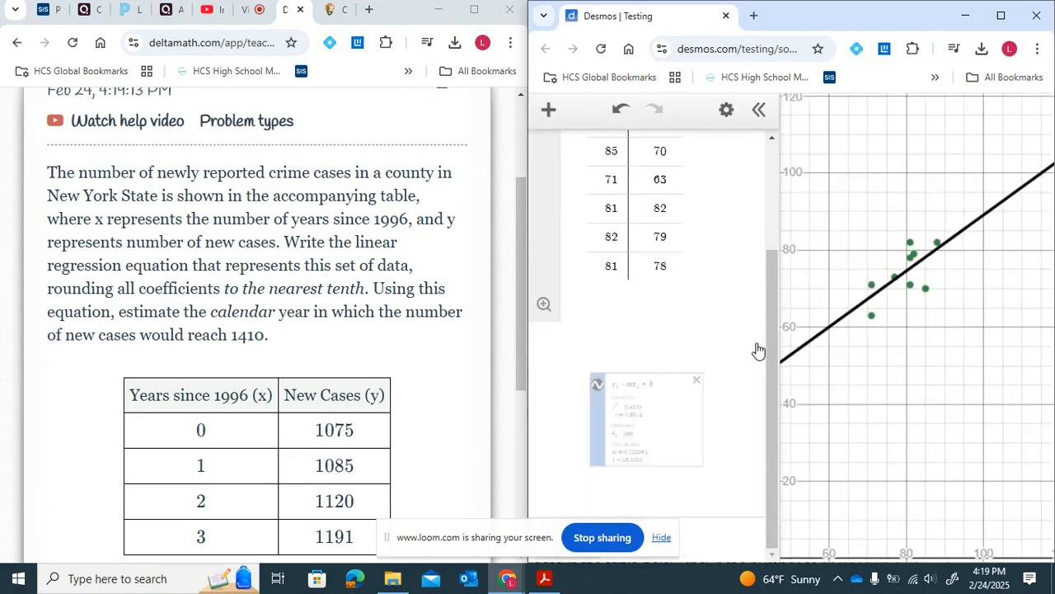
scroll(718, 314, "up", 1)
left_click(765, 191)
left_click(667, 207)
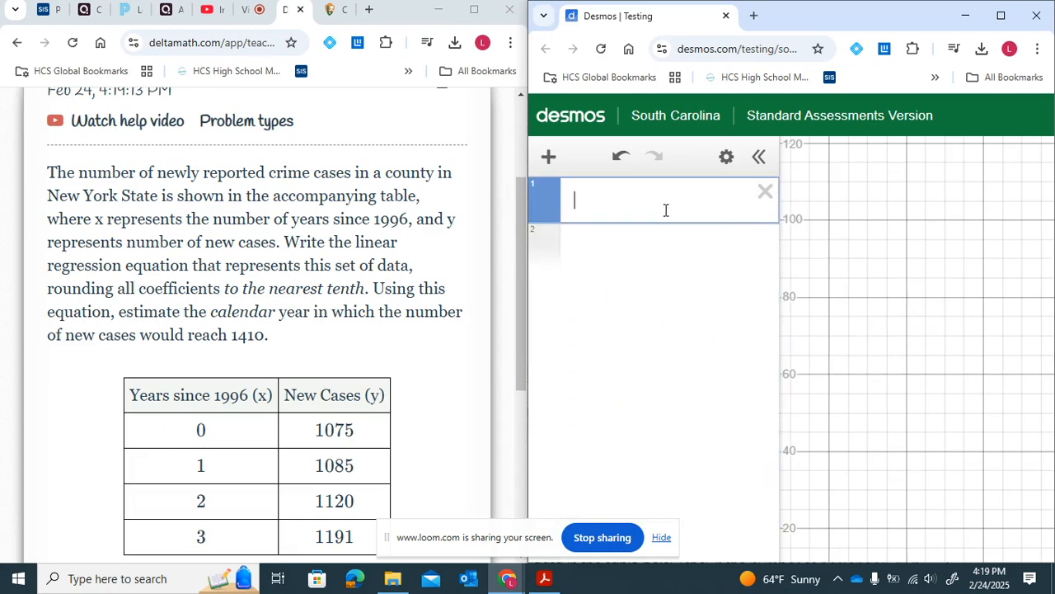
- Insert a new table and enter the x1 values 0, 1, 2 and 3
left_click(546, 159)
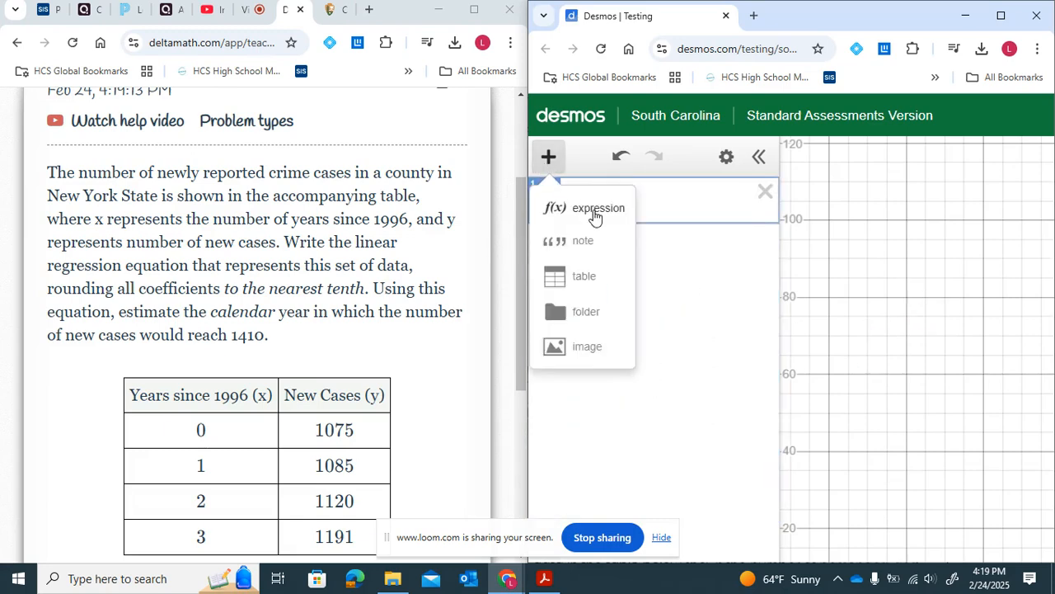
left_click(604, 281)
scroll(315, 355, "down", 2)
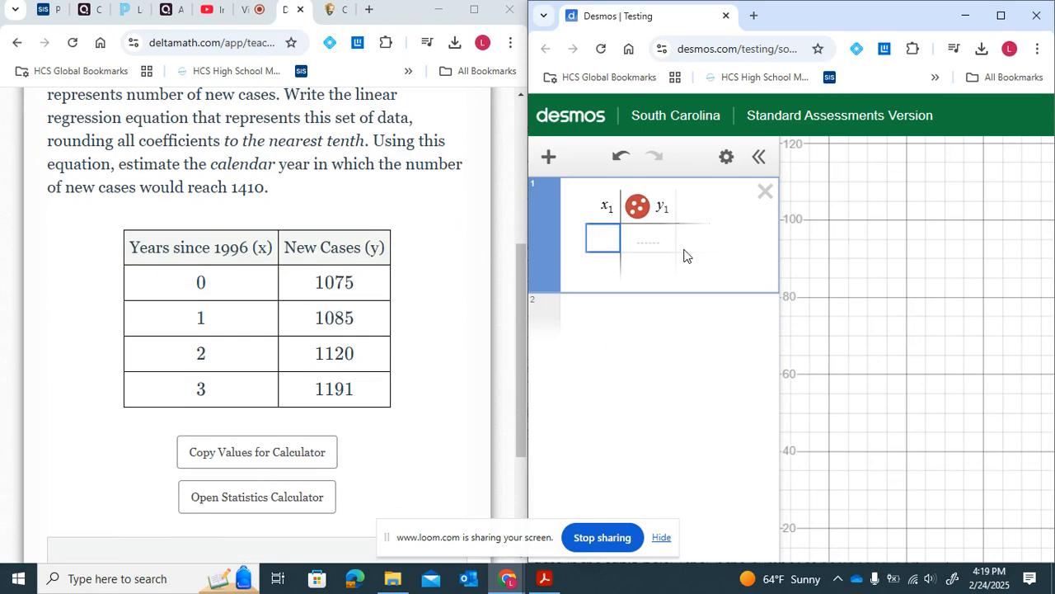
type("0")
key("Return")
type("1")
key("Return")
type("2")
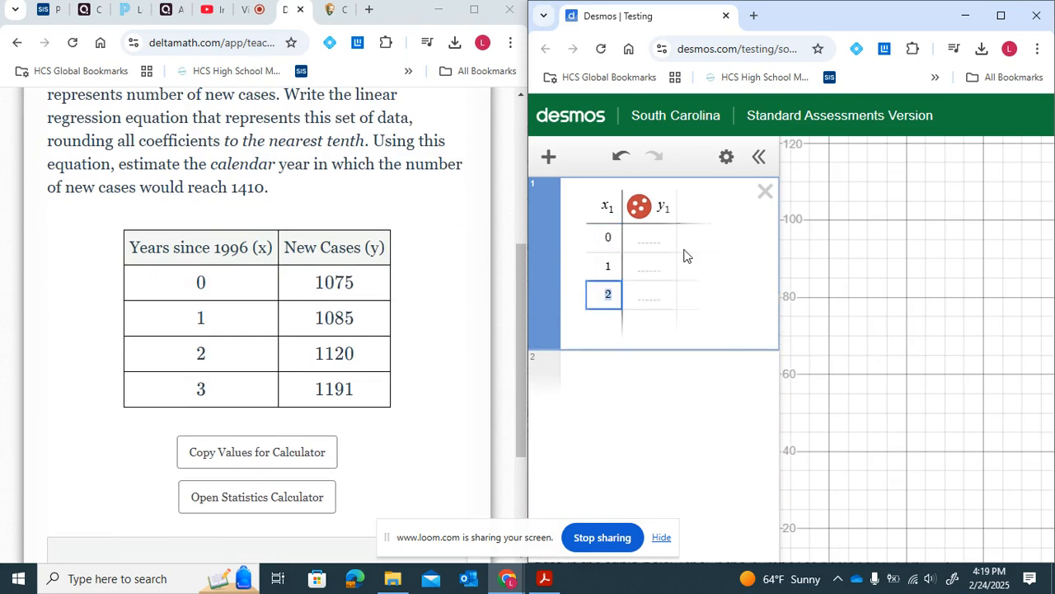
key("Return")
type("3")
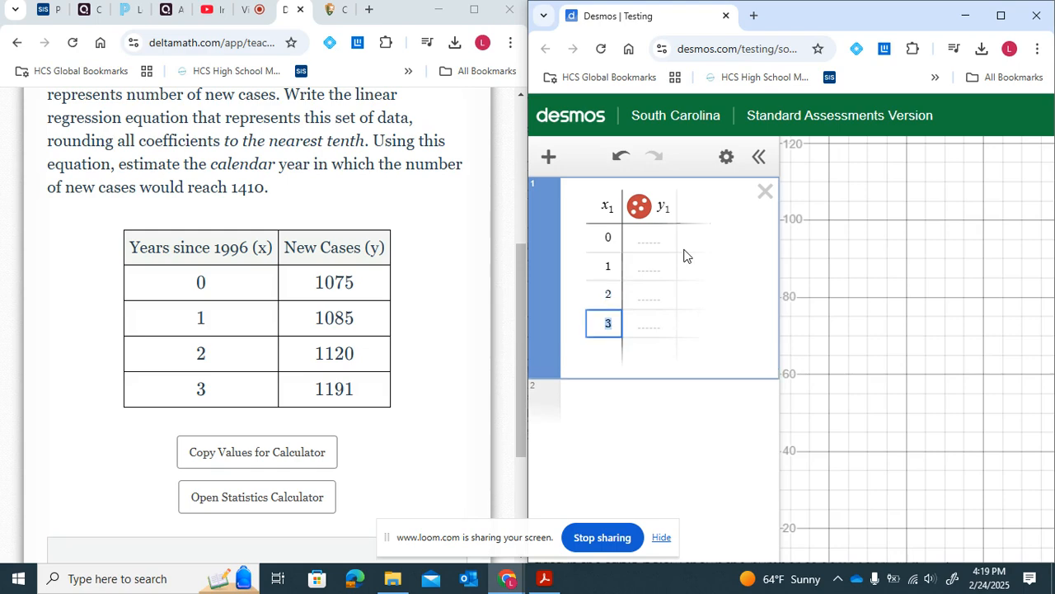
- Enter the y1 values 1075, 1085, 1120 and 1191 in the table
left_click(653, 238)
type("1075")
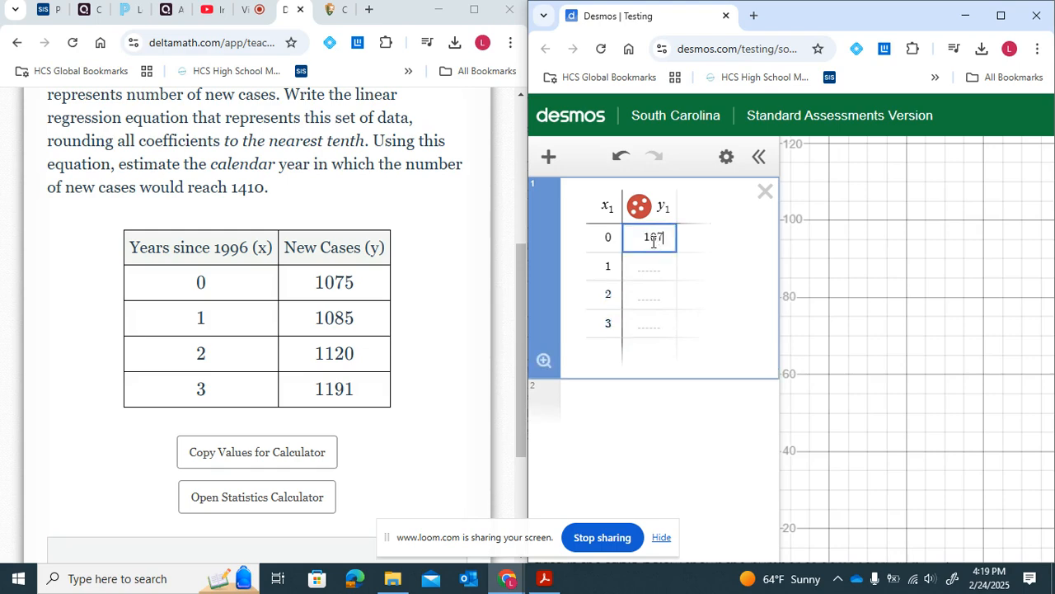
key("Return")
type("1085")
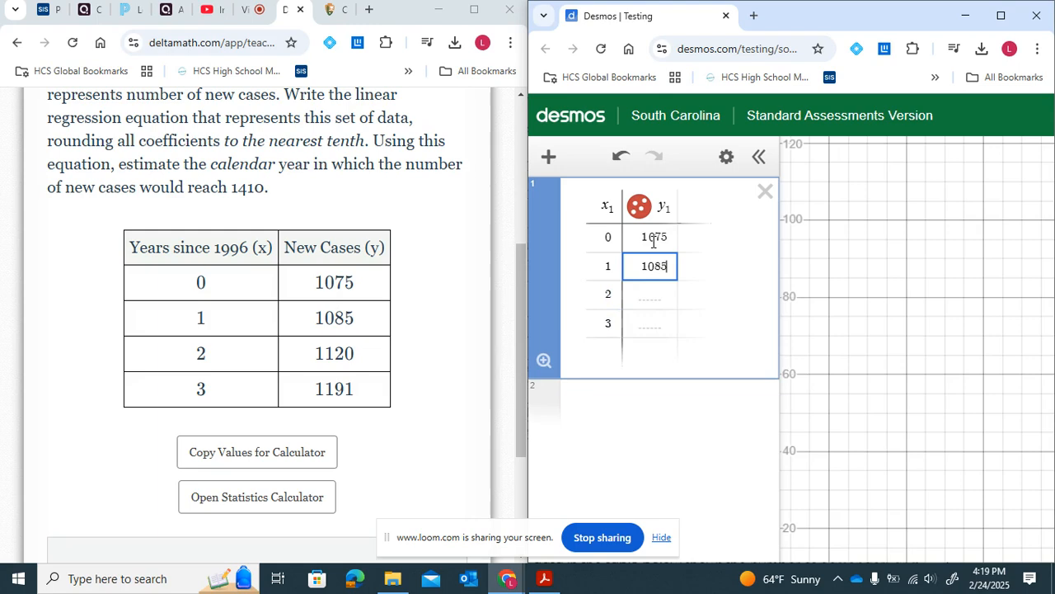
key("Return")
type("1120")
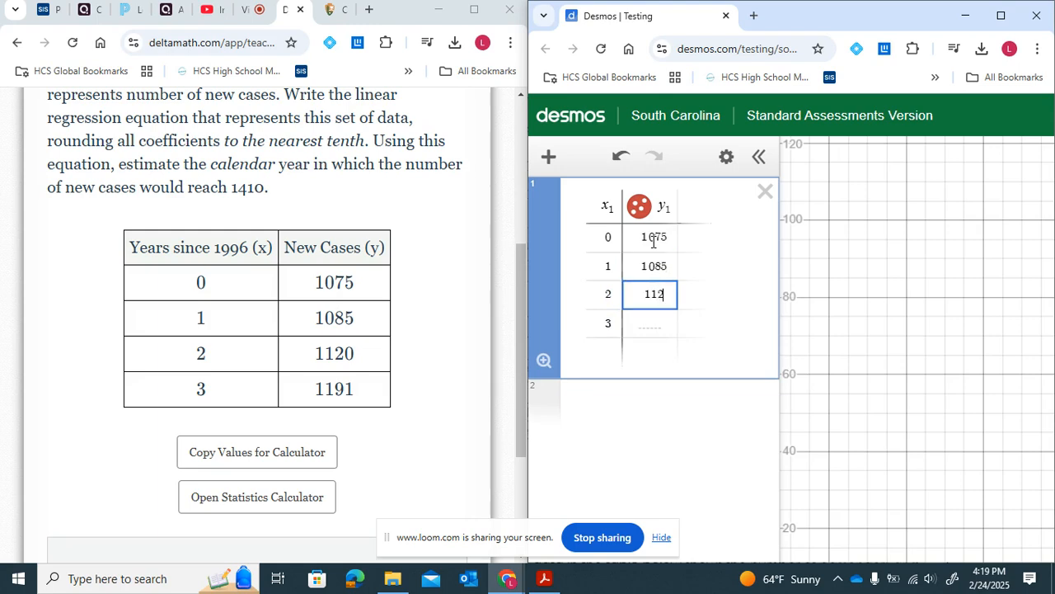
key("Return")
type("119")
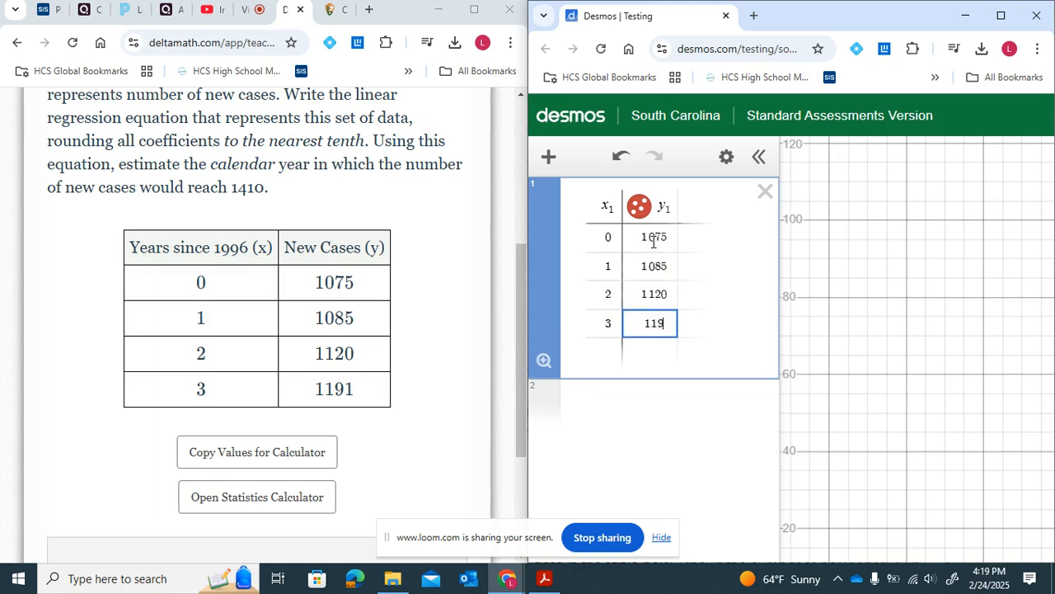
type("1")
- Examine the plotted data points on the graph
right_click(924, 346)
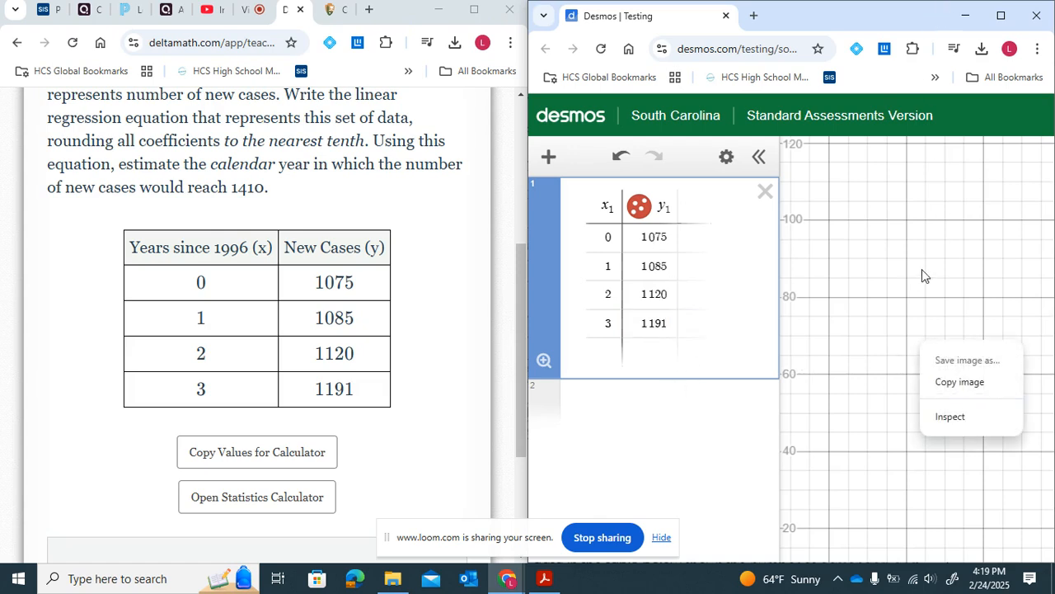
scroll(921, 272, "down", 4)
left_click(807, 419)
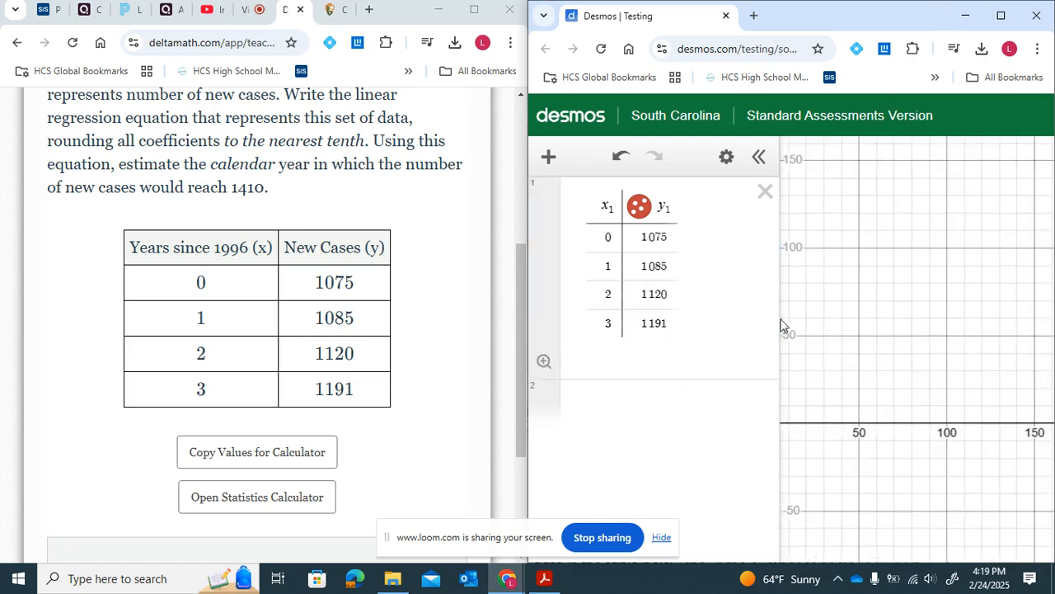
left_click(1001, 15)
scroll(912, 308, "down", 2)
scroll(911, 308, "down", 4)
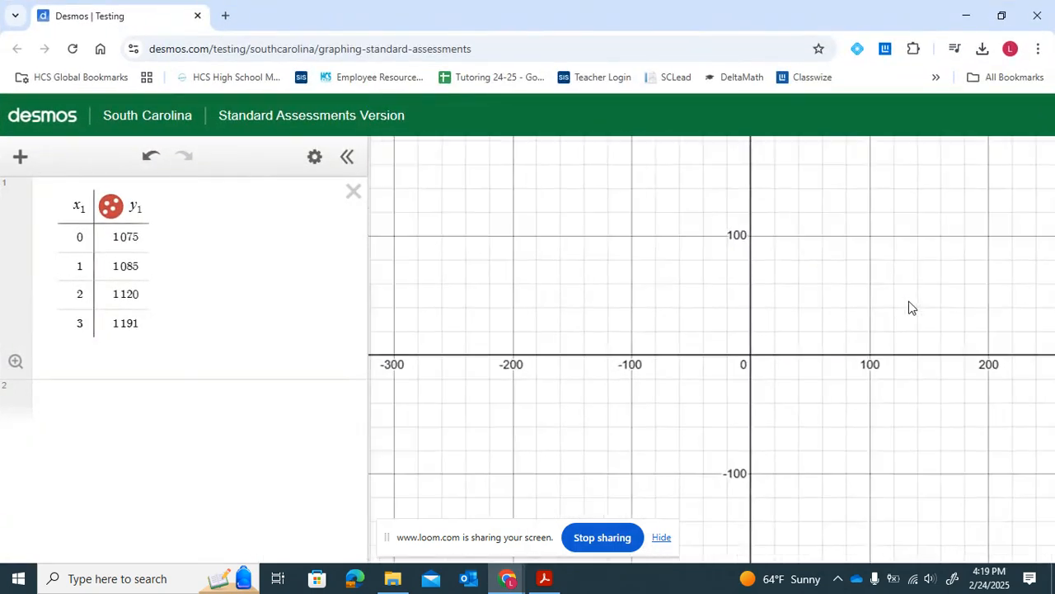
scroll(912, 308, "up", 1)
left_click_drag(966, 268, 838, 268)
left_click_drag(1054, 219, 928, 211)
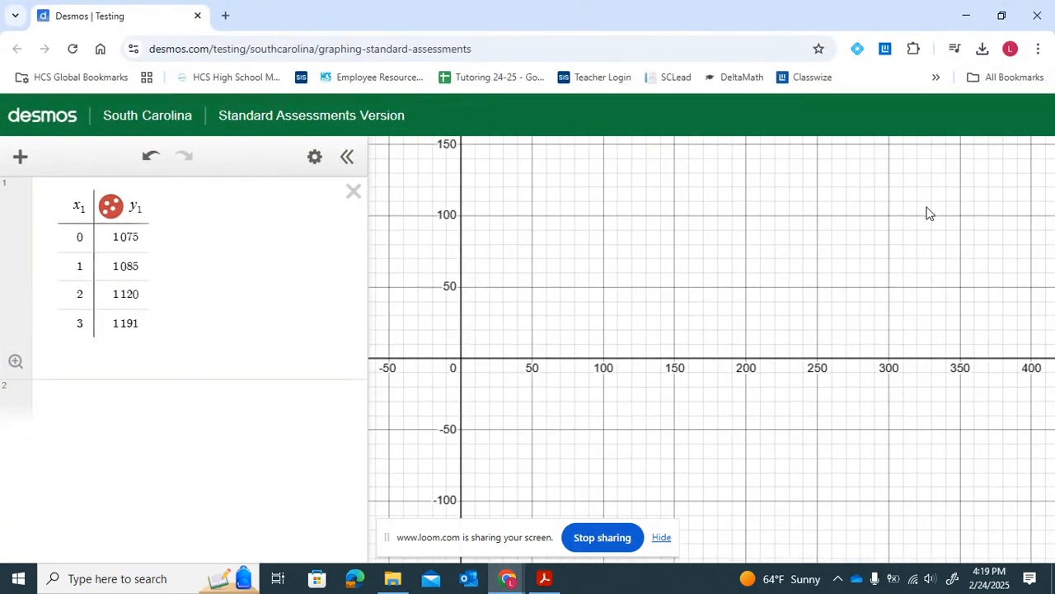
scroll(796, 275, "down", 3)
scroll(796, 276, "down", 8)
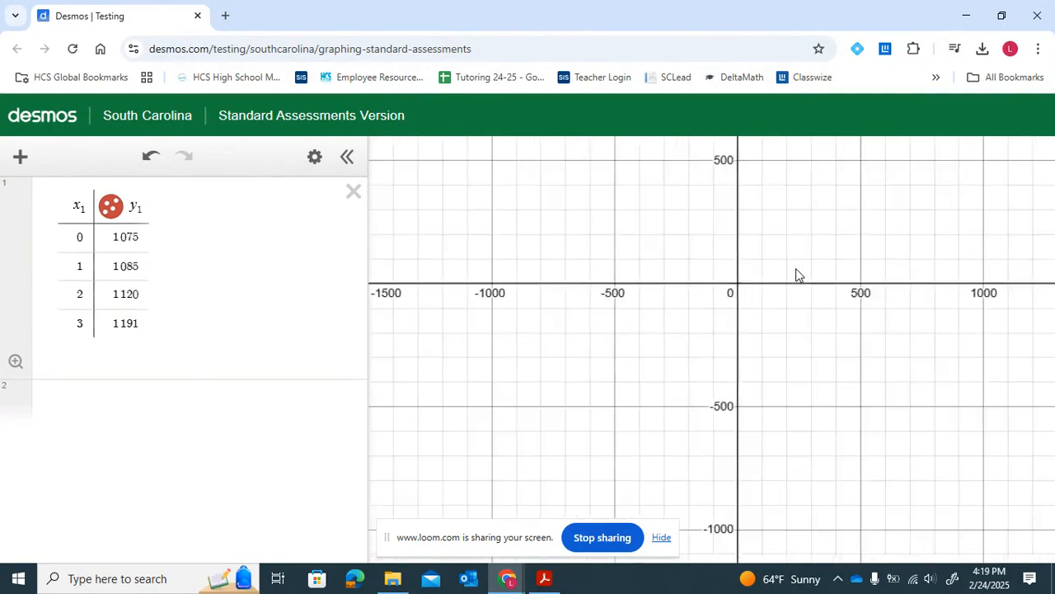
scroll(784, 206, "up", 1)
scroll(785, 207, "up", 12)
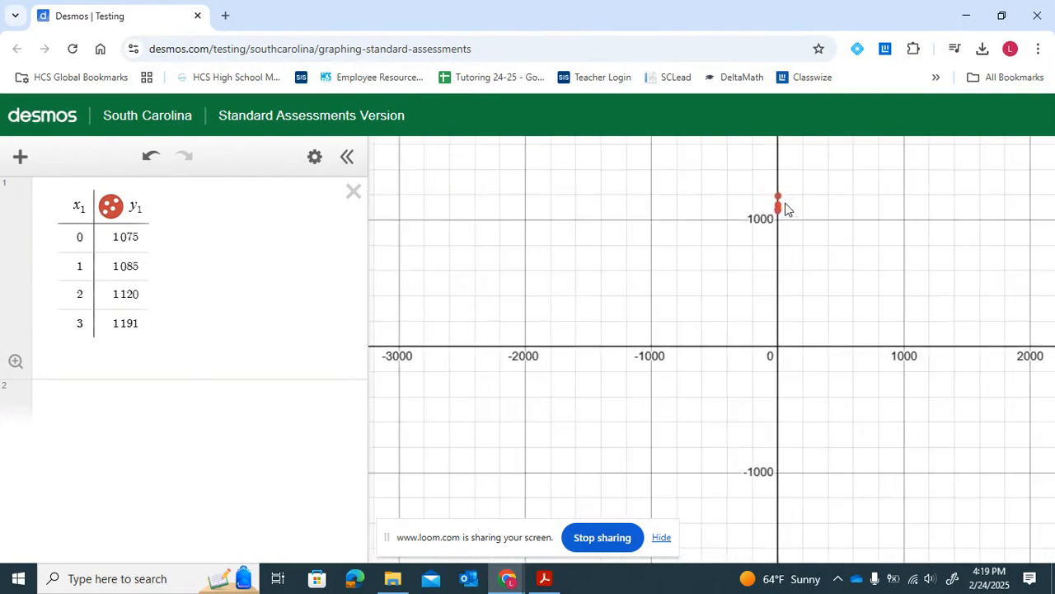
left_click_drag(785, 209, 813, 337)
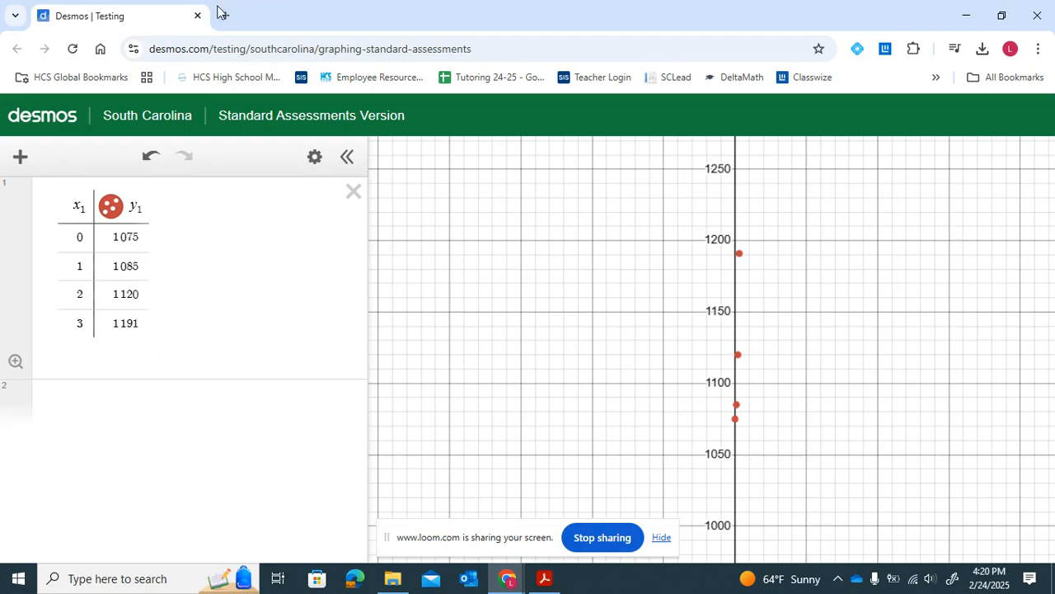
- Enter the linear regression y1 ~ mx1 + b on a new expression line
left_click_drag(152, 18, 1051, 313)
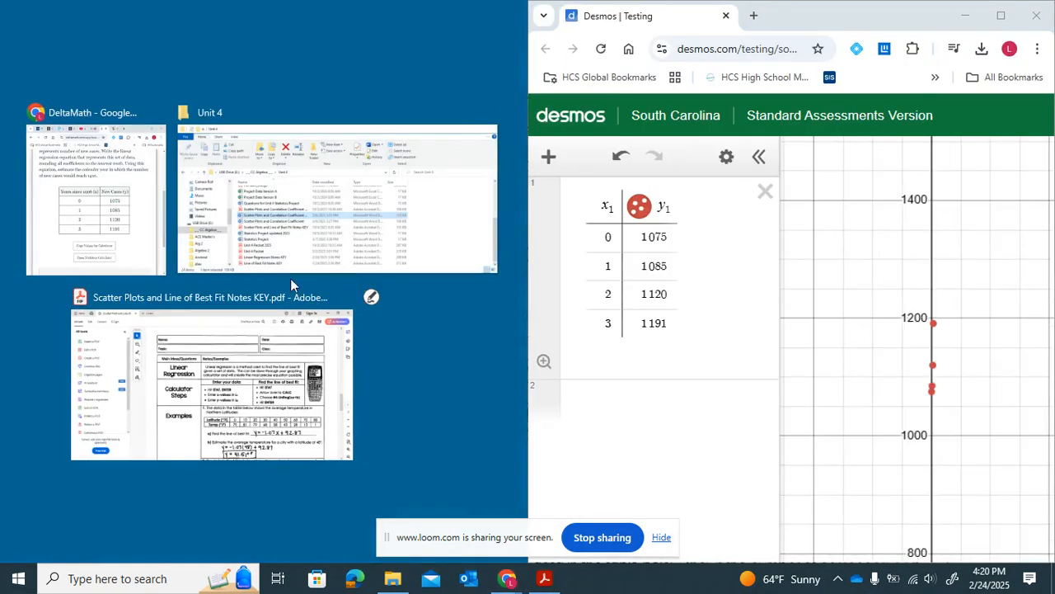
left_click(73, 142)
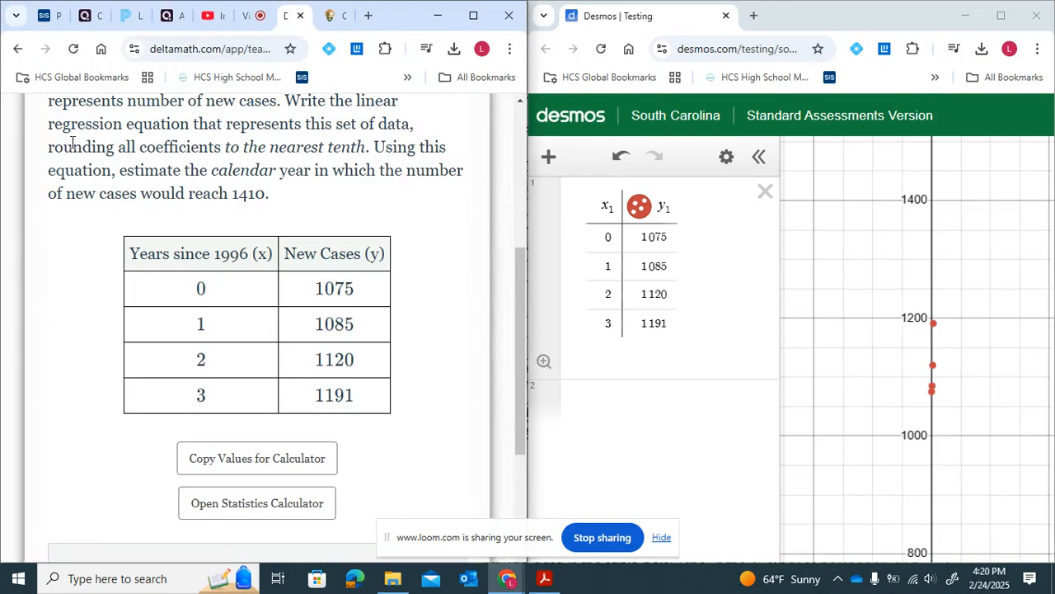
left_click(646, 422)
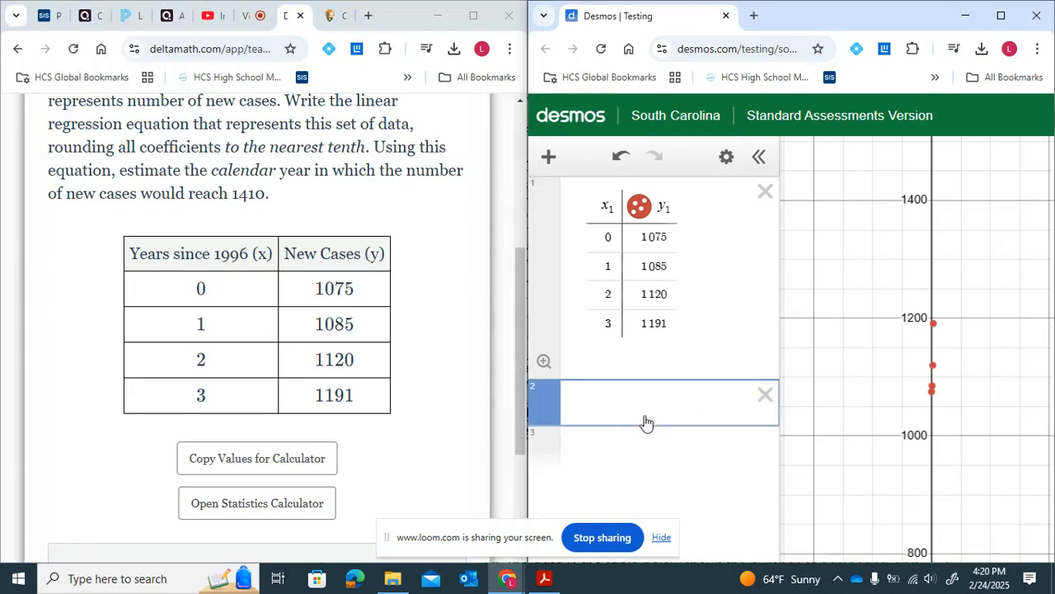
type("y1~")
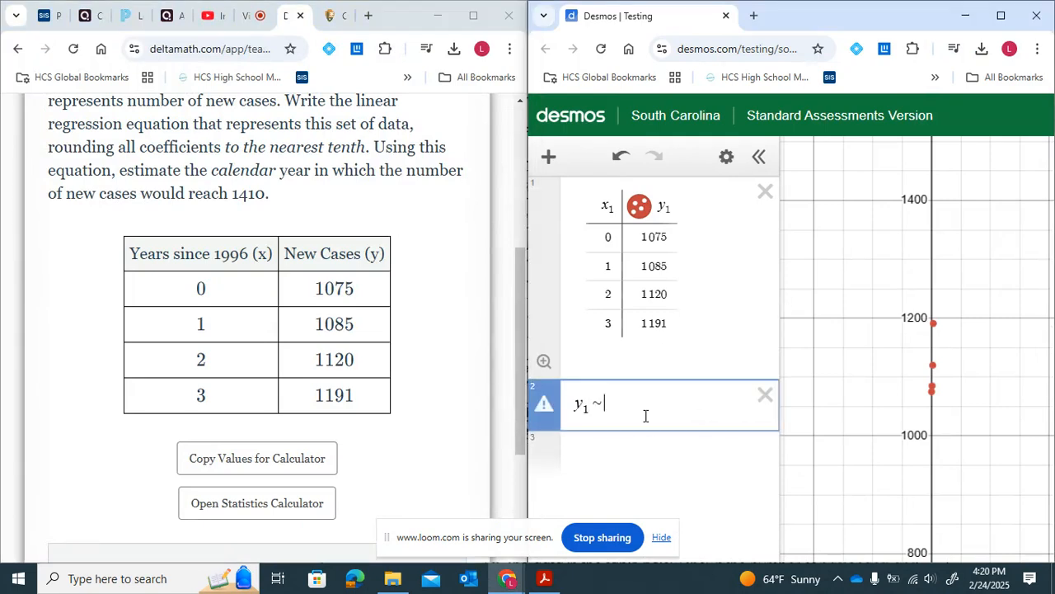
type("mx1+b")
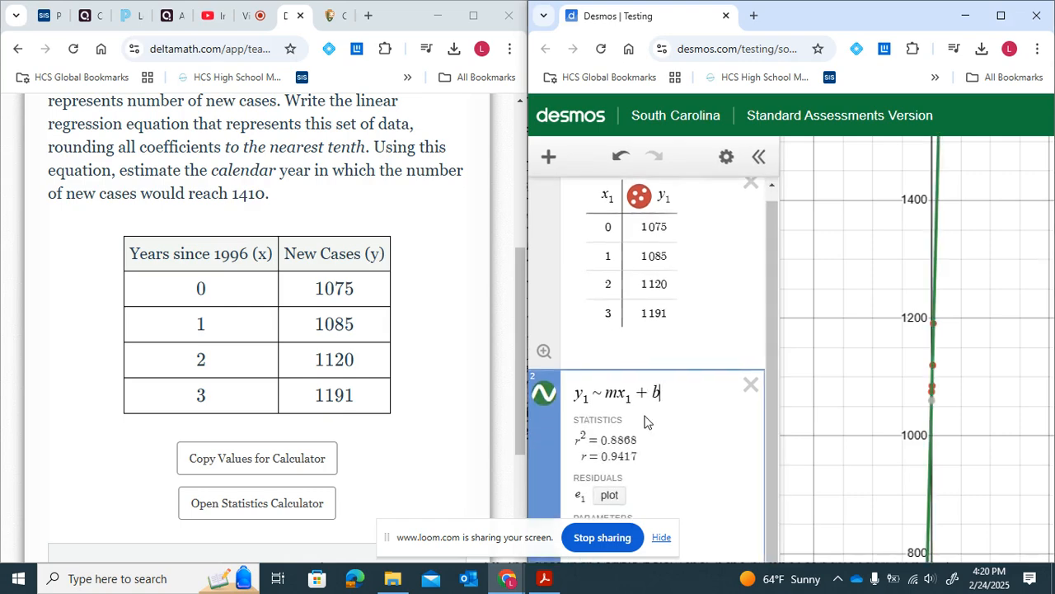
- Review the regression parameters m and b alongside the problem's data table
scroll(664, 464, "up", 3)
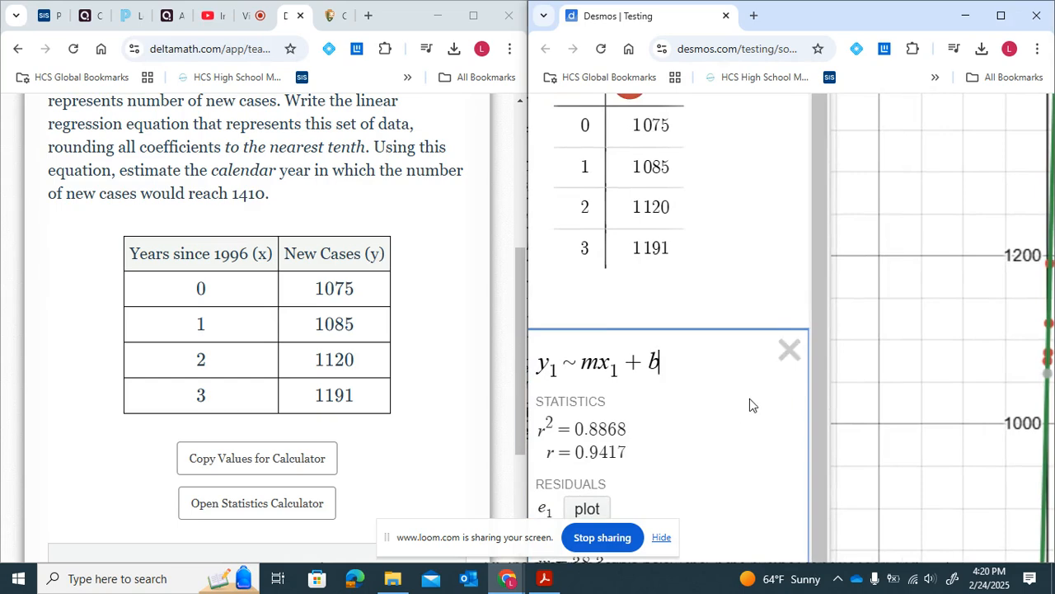
scroll(750, 405, "down", 3)
scroll(750, 409, "up", 5)
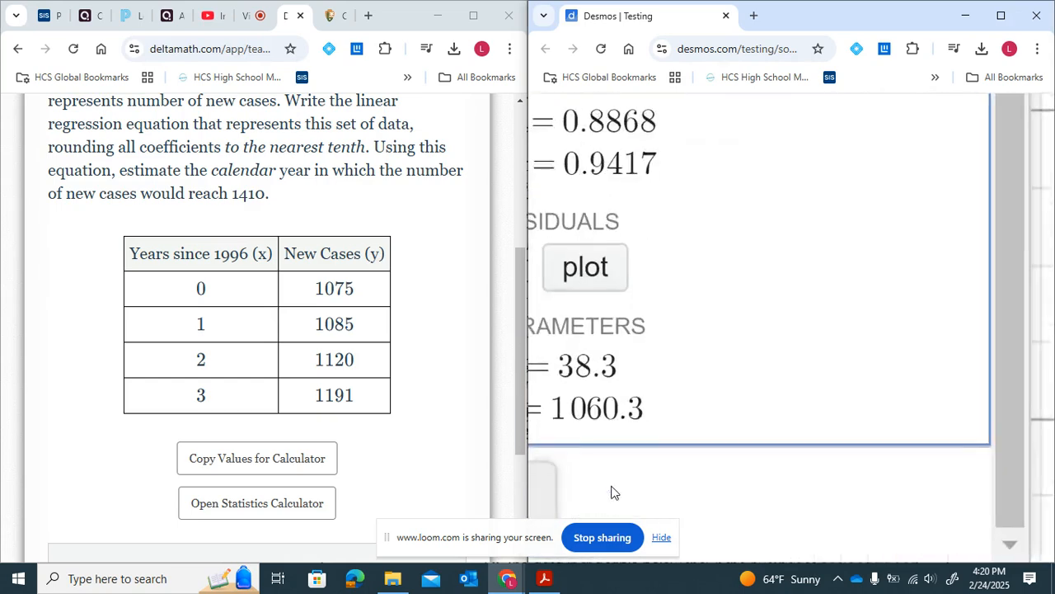
scroll(712, 345, "left", 2)
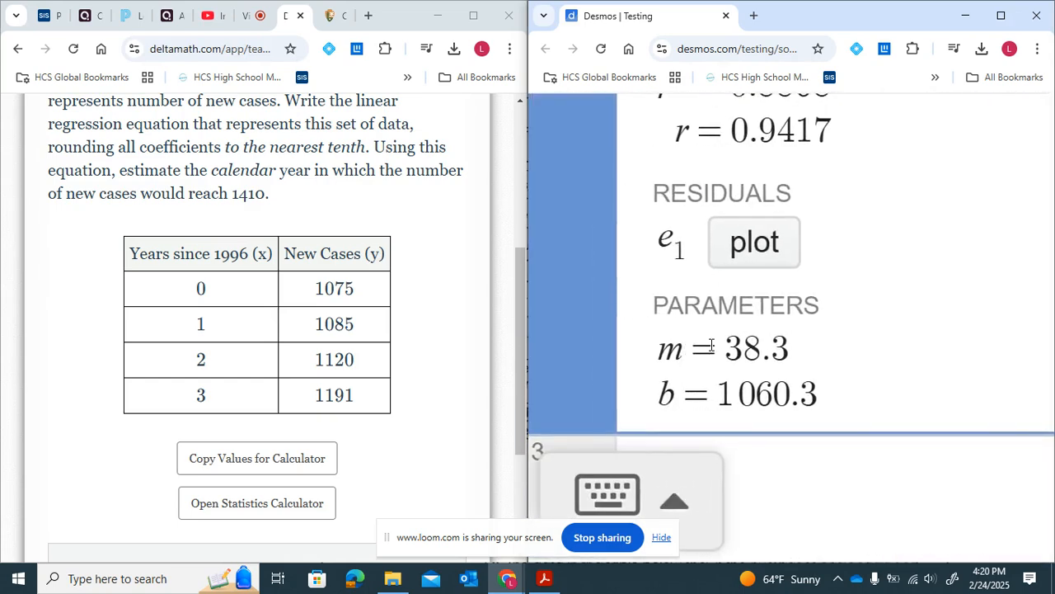
scroll(351, 279, "up", 1)
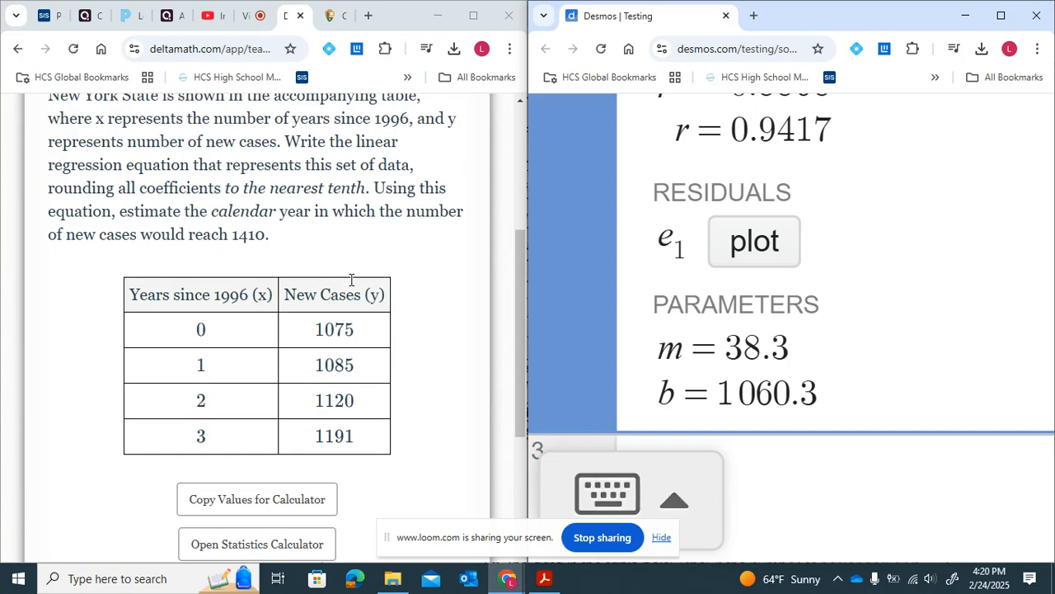
scroll(338, 141, "up", 3)
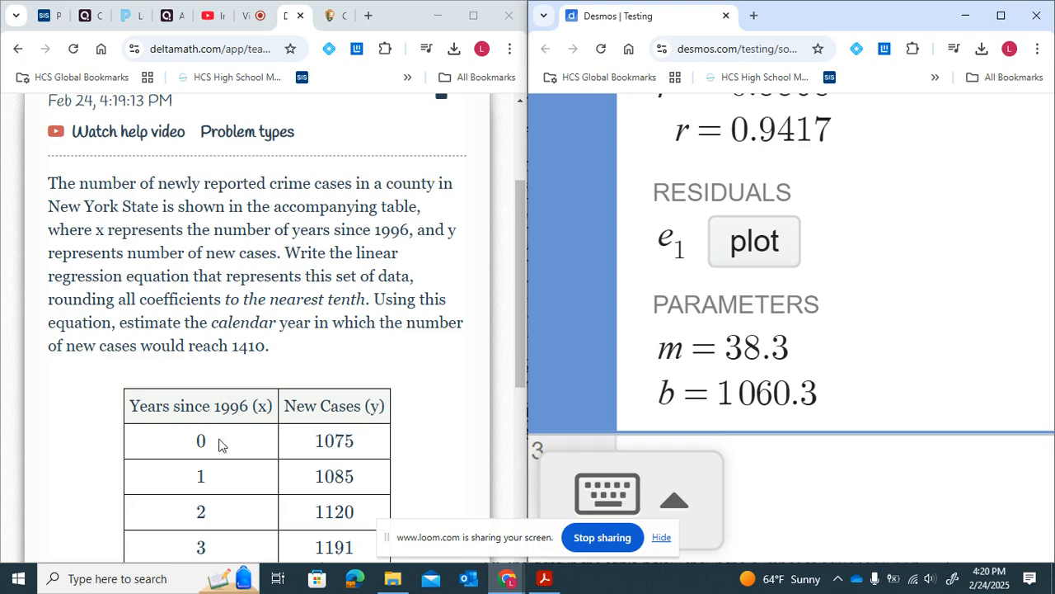
scroll(219, 442, "down", 1)
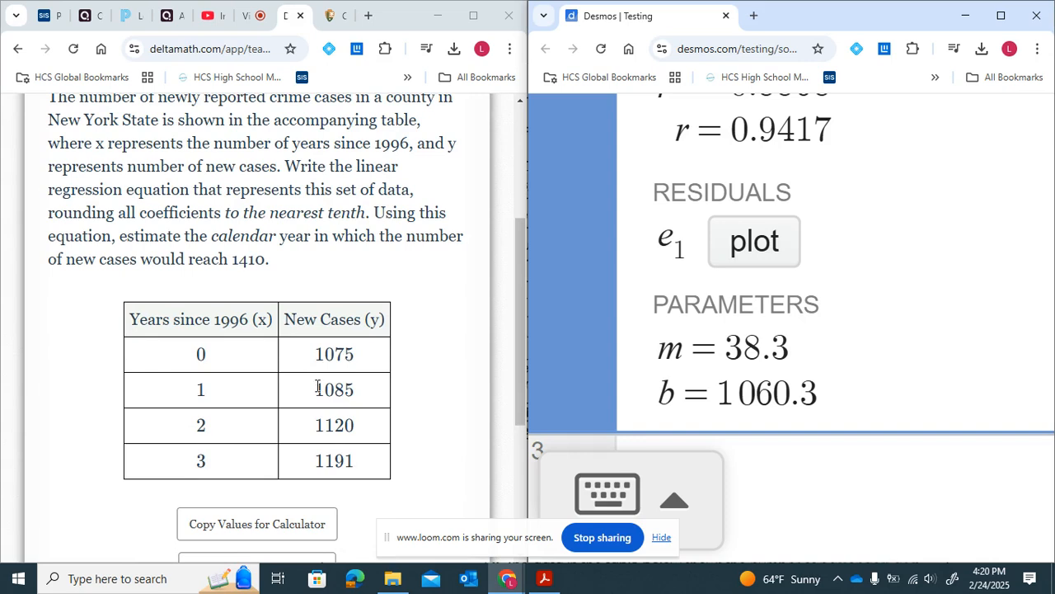
double_click(207, 388)
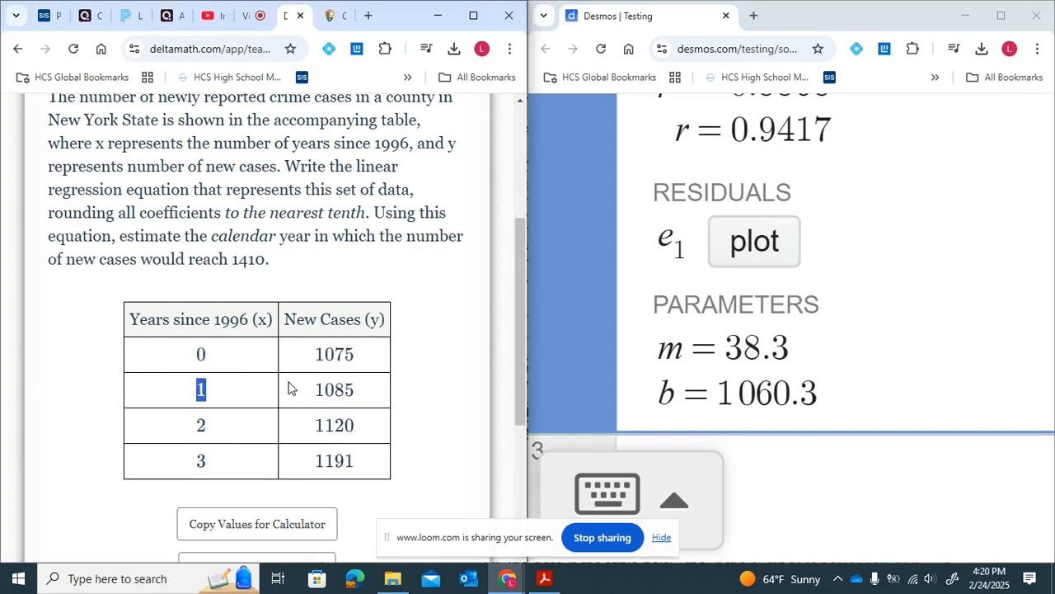
- Highlight the data values and the instruction to round all coefficients to the nearest tenth
left_click_drag(320, 389, 405, 405)
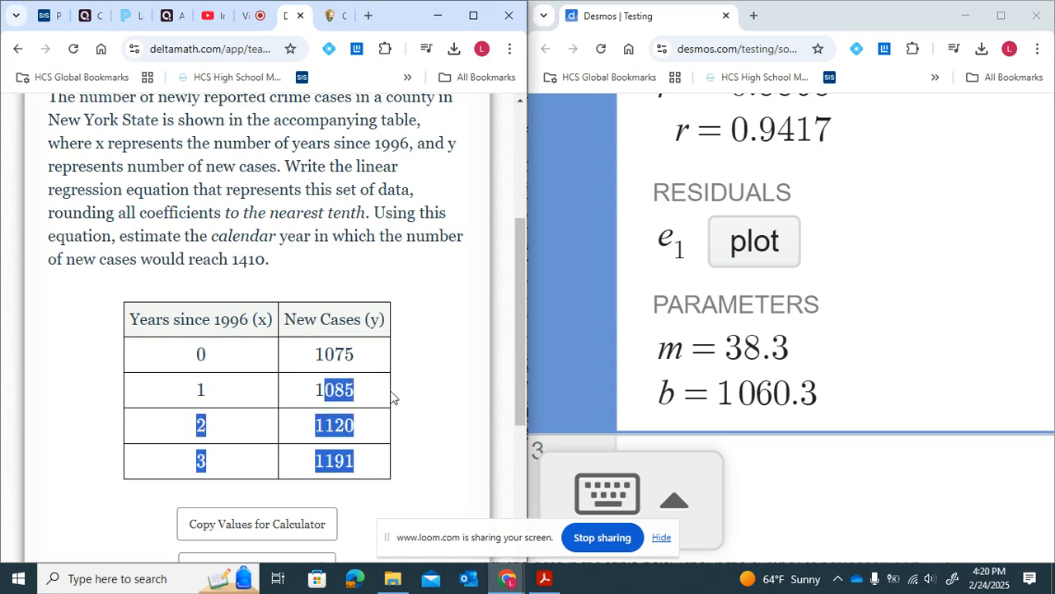
left_click(391, 401)
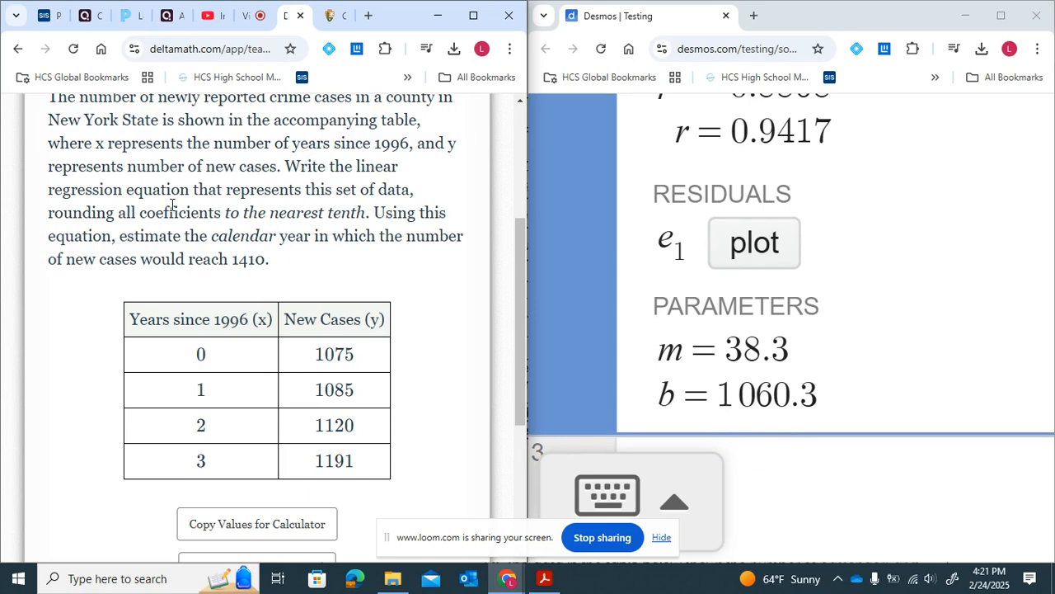
left_click_drag(126, 210, 366, 211)
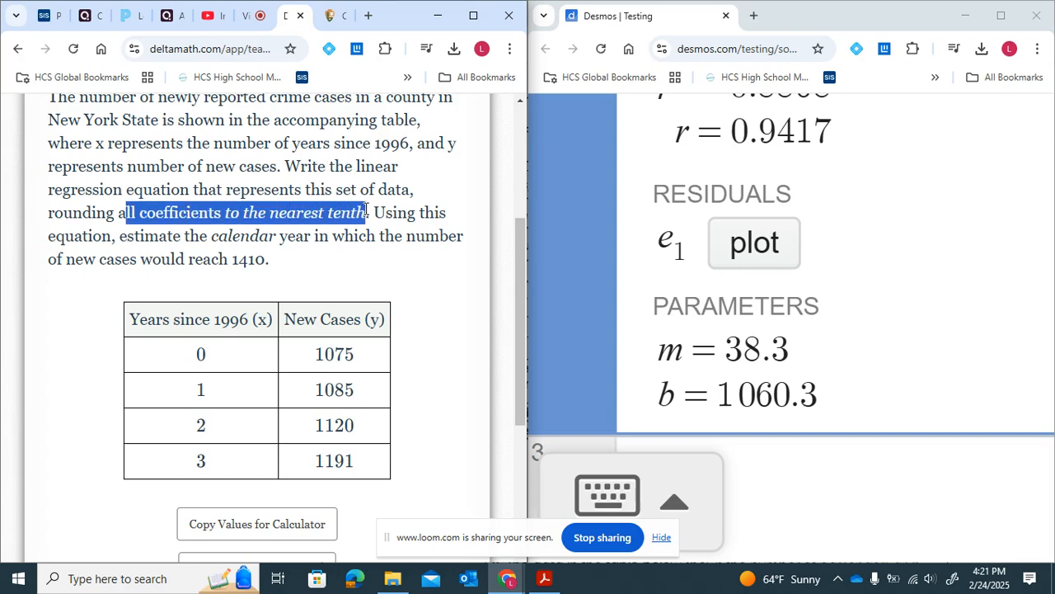
- Enter the rounded slope 38.3 on a new expression line
left_click(819, 481)
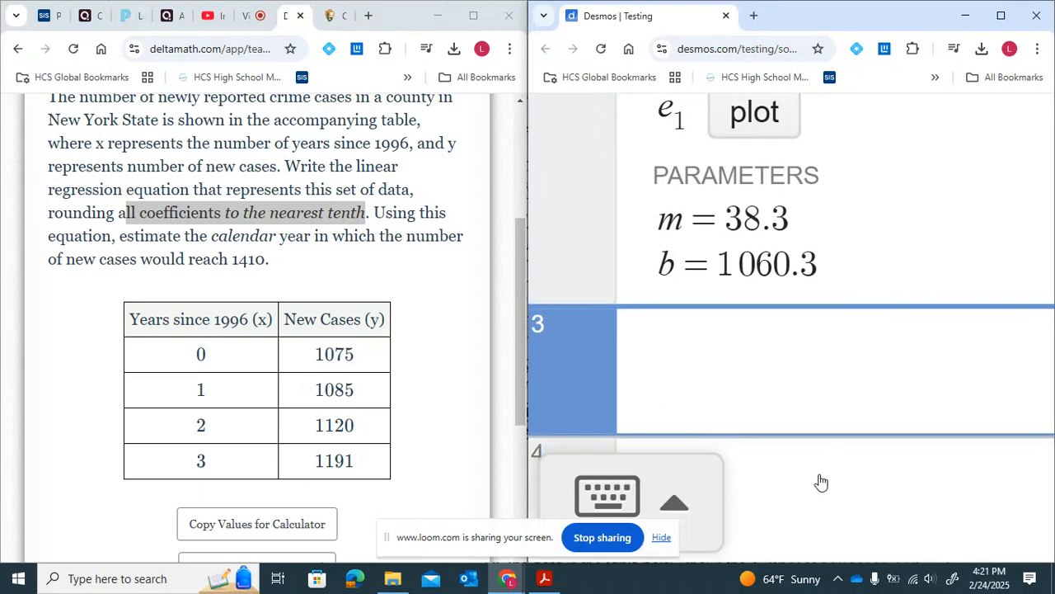
type("38")
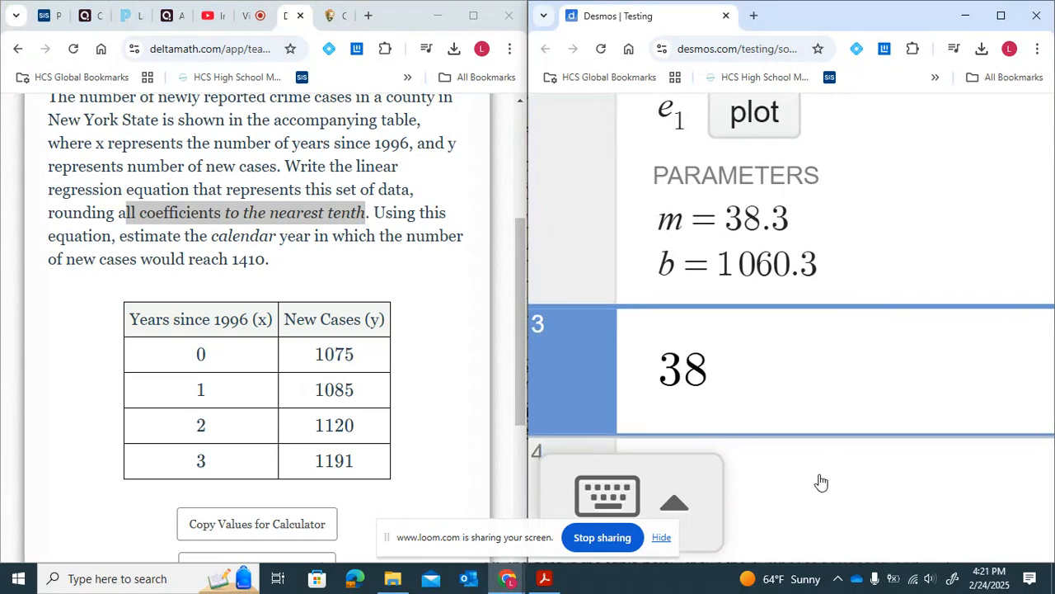
type(".3")
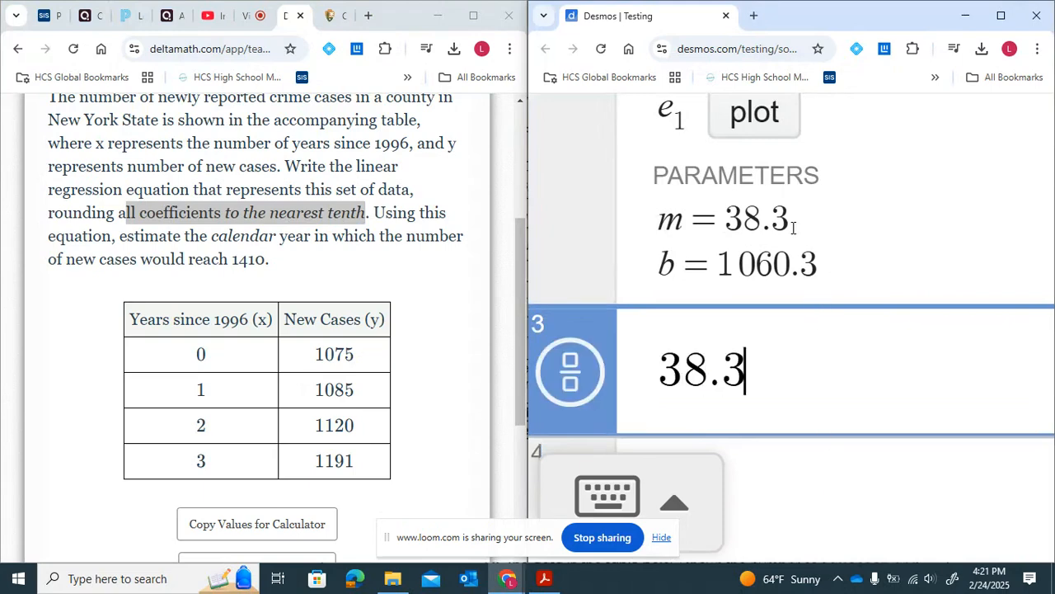
left_click_drag(771, 221, 790, 221)
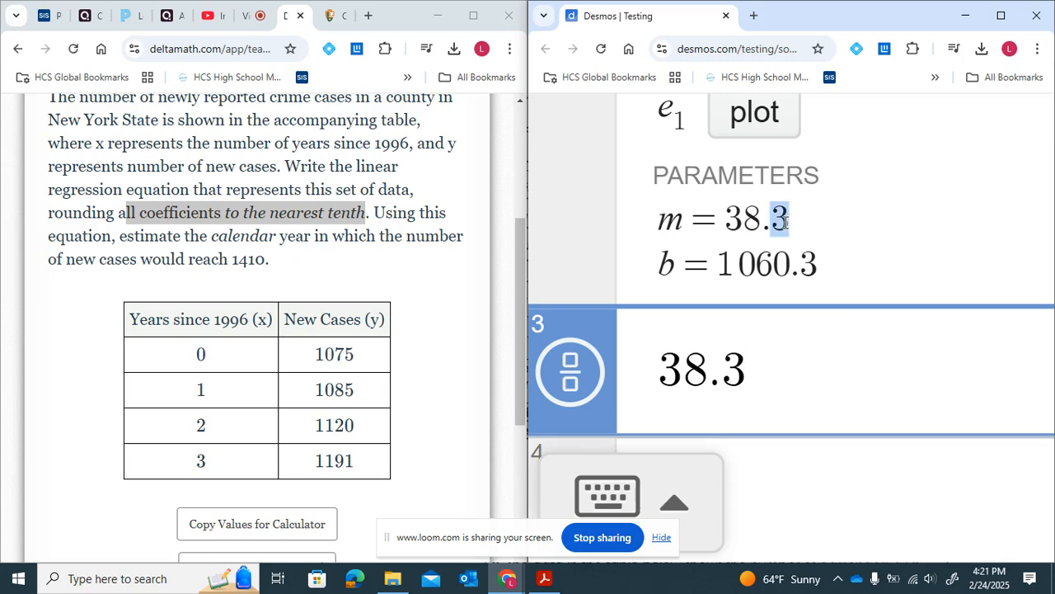
left_click(789, 221)
left_click(757, 362)
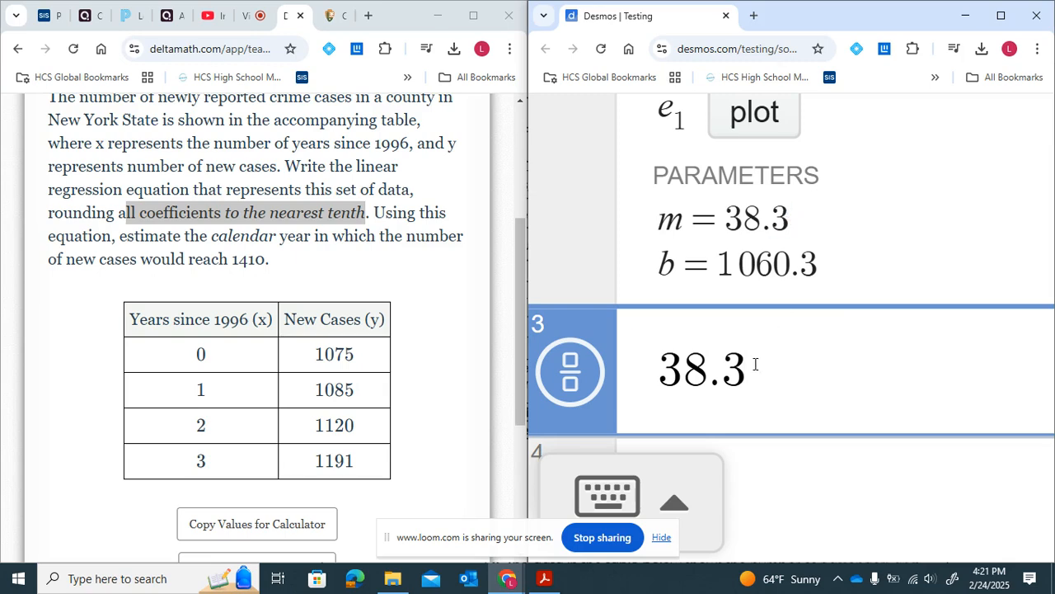
type("0")
key("BackSpace")
- Enter the rounded intercept 1060.3 on the next expression line
left_click(791, 468)
type("10")
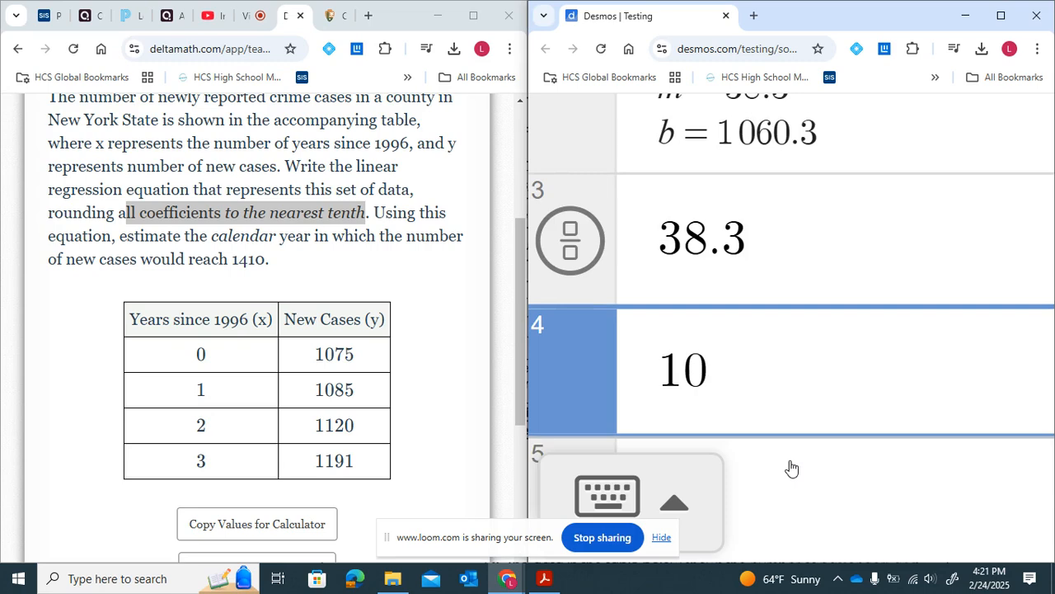
type("60")
type(".3")
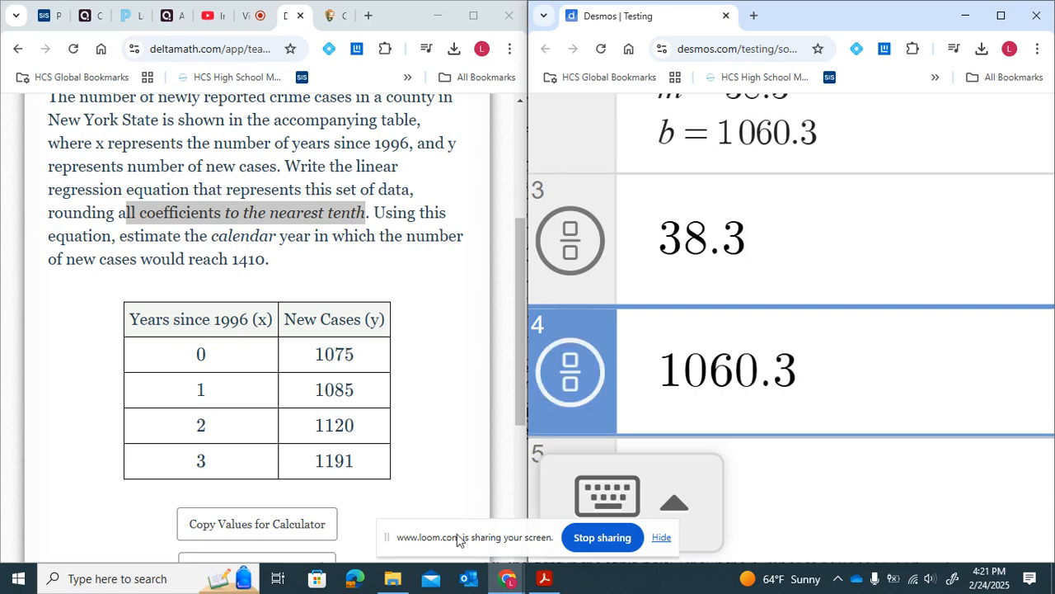
- Enter the regression equation y = 38.3x + 1060.3 in the Regression Equation answer box
scroll(237, 488, "down", 2)
scroll(237, 488, "down", 1)
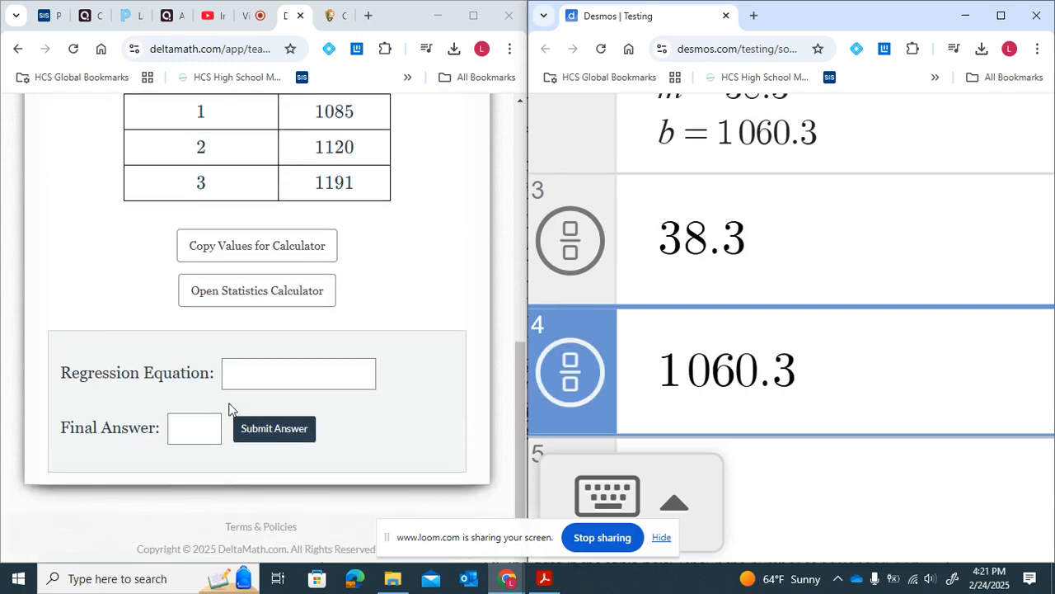
left_click(259, 373)
type("y = ")
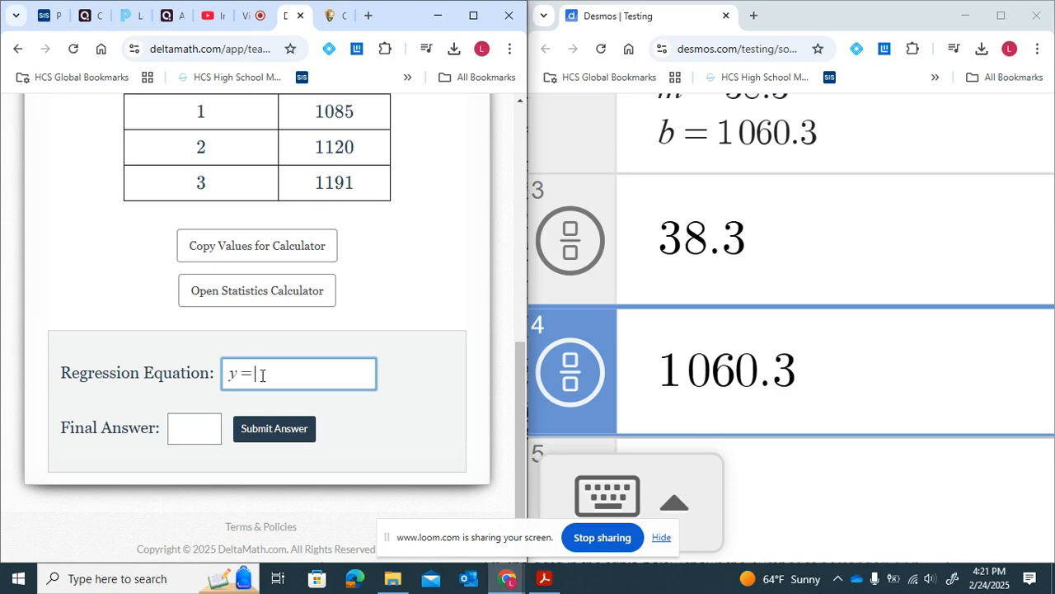
type("38.3x + 1060.3")
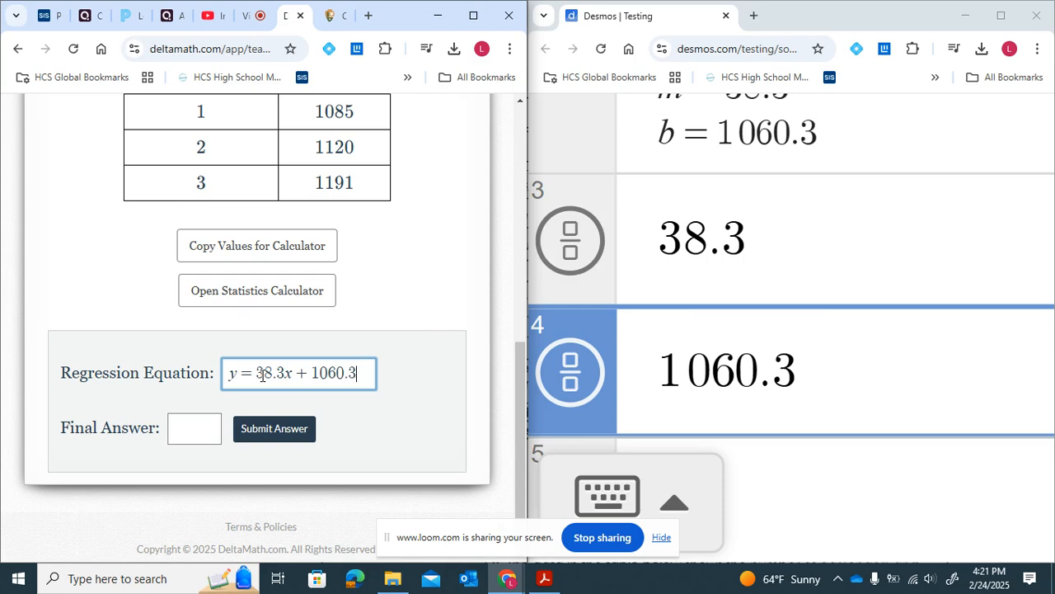
- Highlight the question's target of new cases reaching 1410
scroll(261, 375, "up", 5)
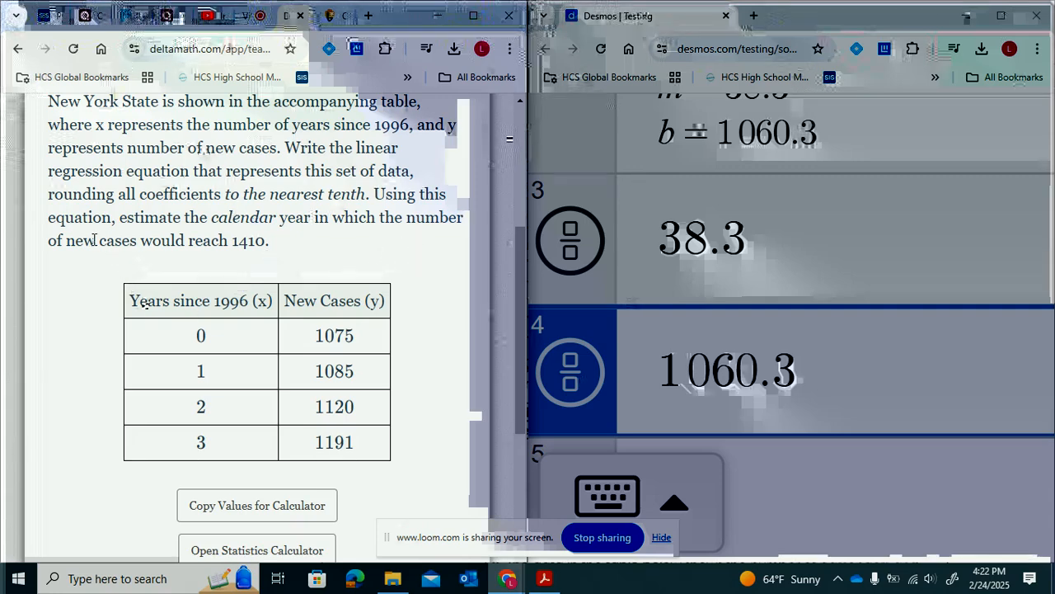
left_click_drag(83, 240, 276, 251)
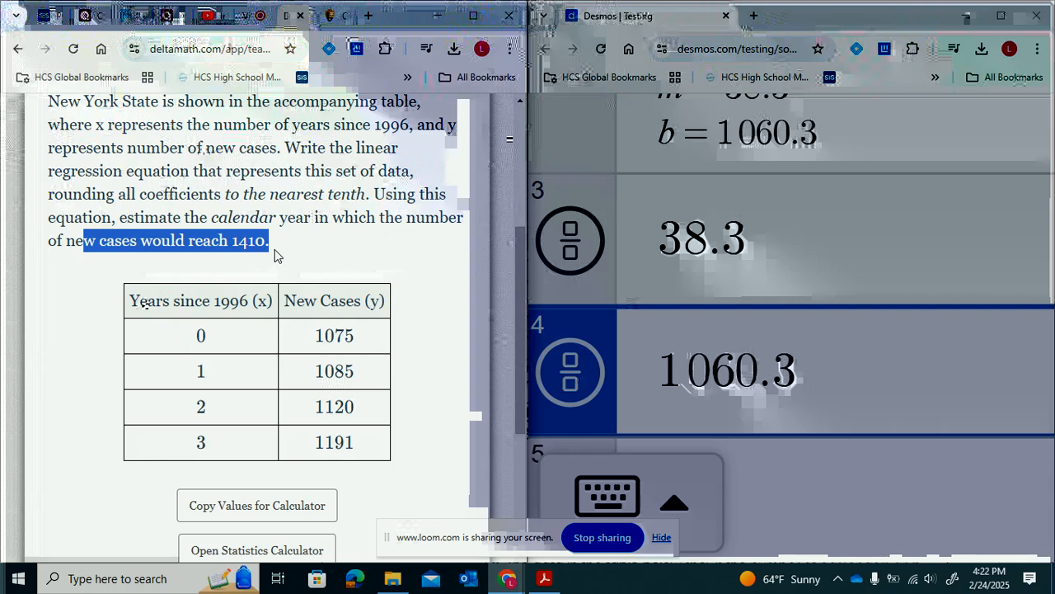
scroll(275, 249, "down", 1)
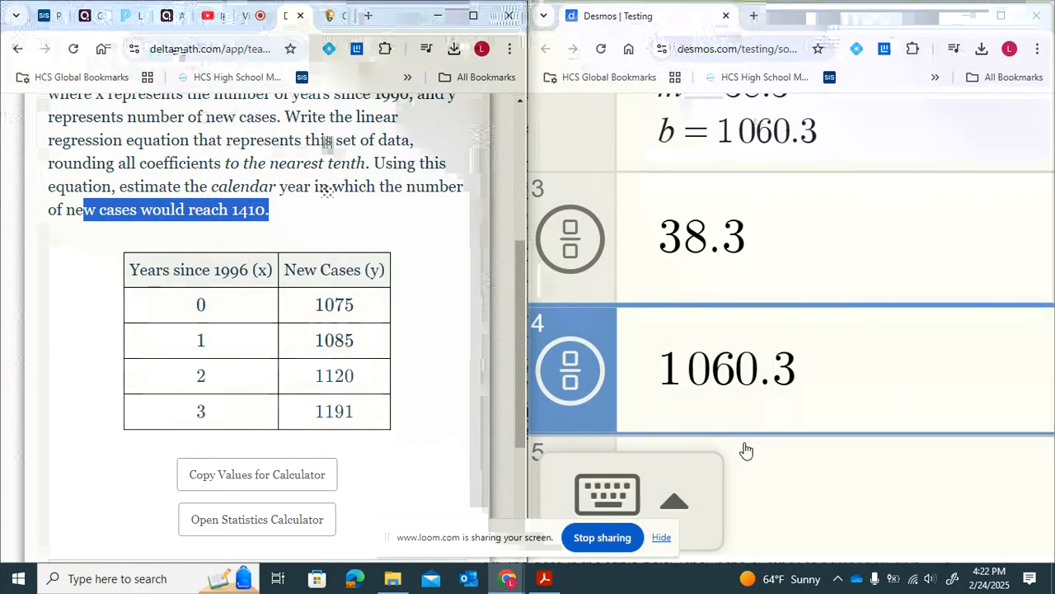
- Graph the rounded regression equation y = 38.3x + 1060.3 on a new expression line
left_click(746, 450)
type("y")
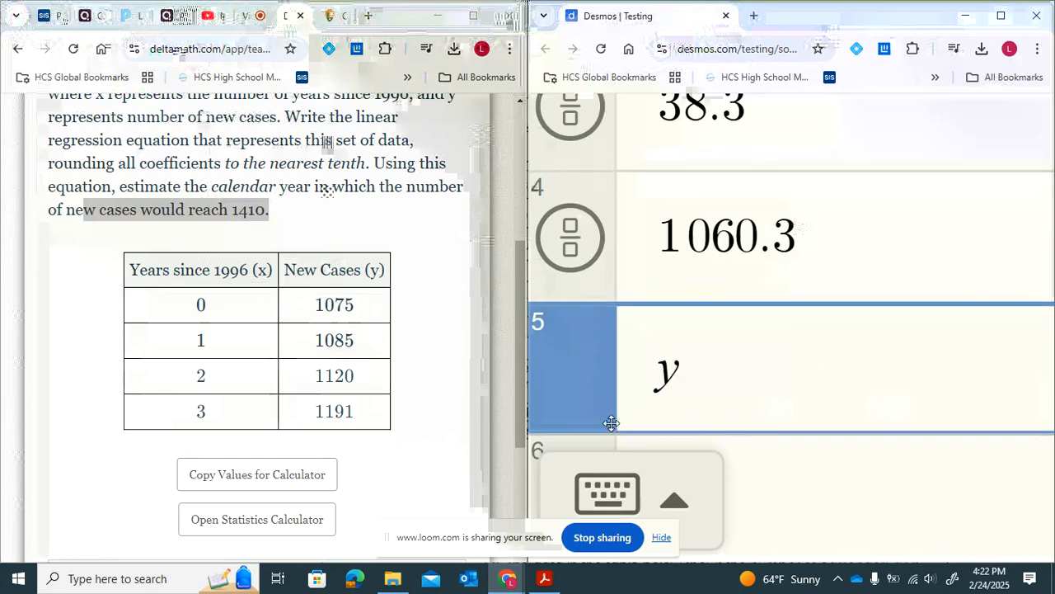
scroll(488, 388, "down", 3)
type("=")
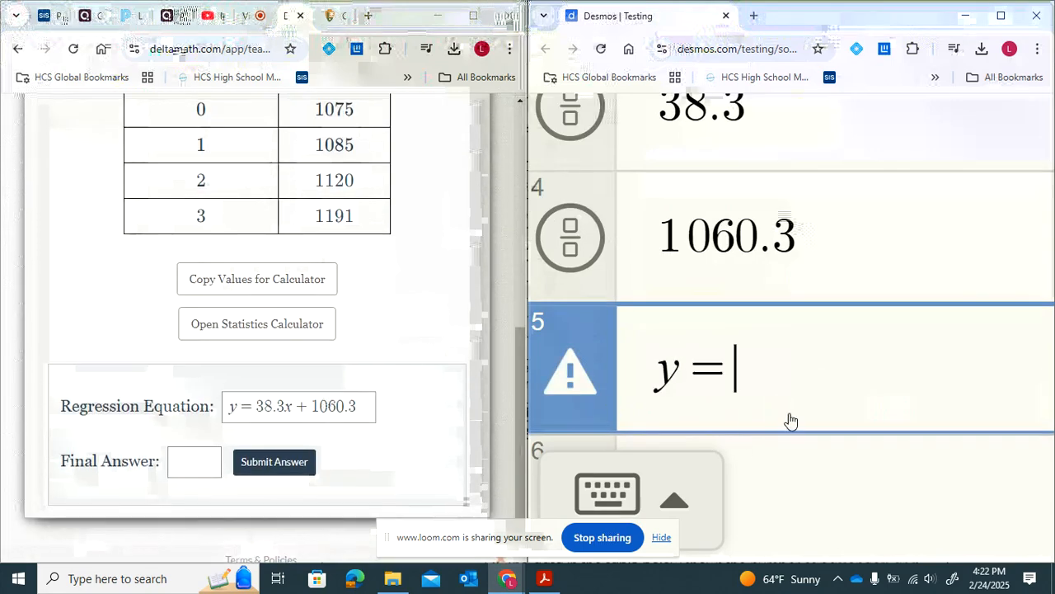
type("38")
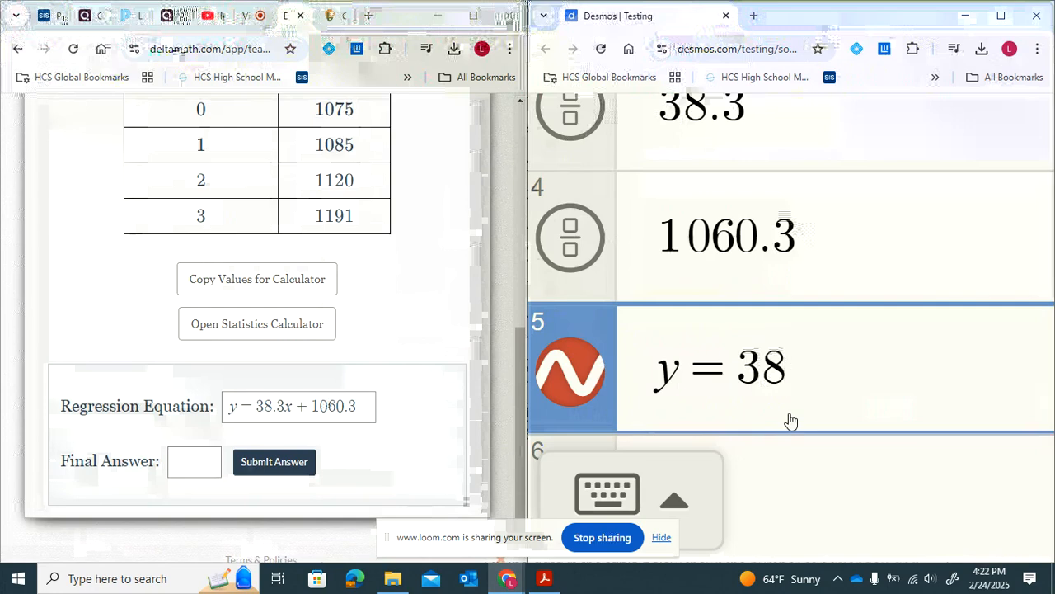
type(".3x")
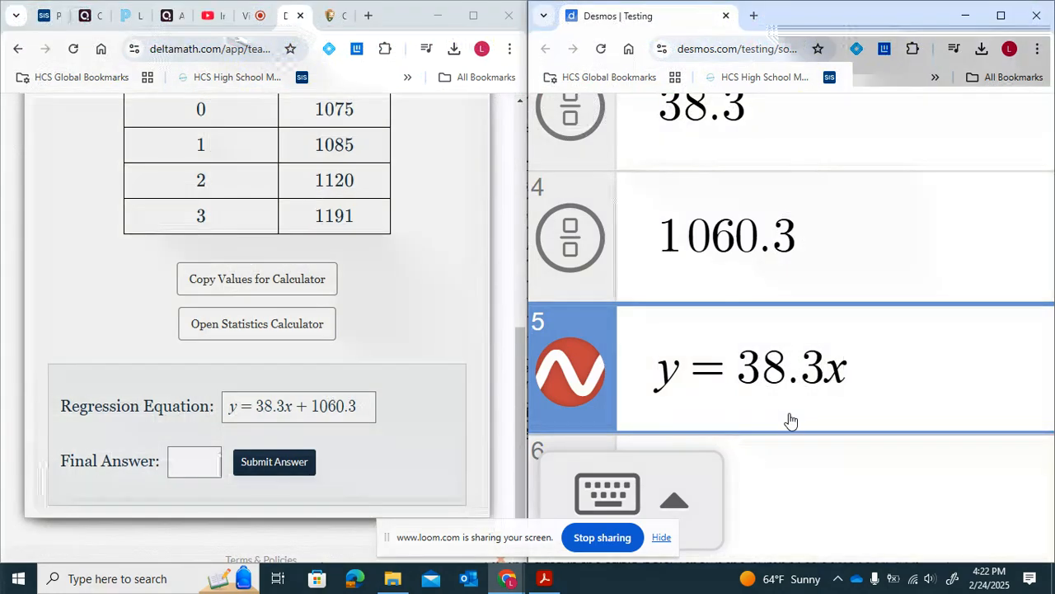
type("+10")
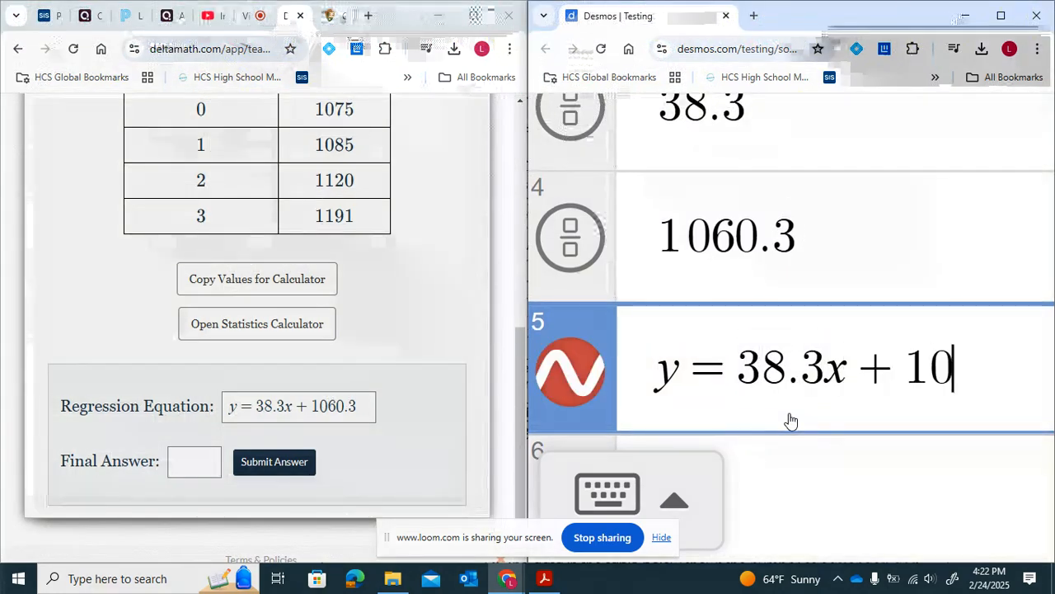
type("60")
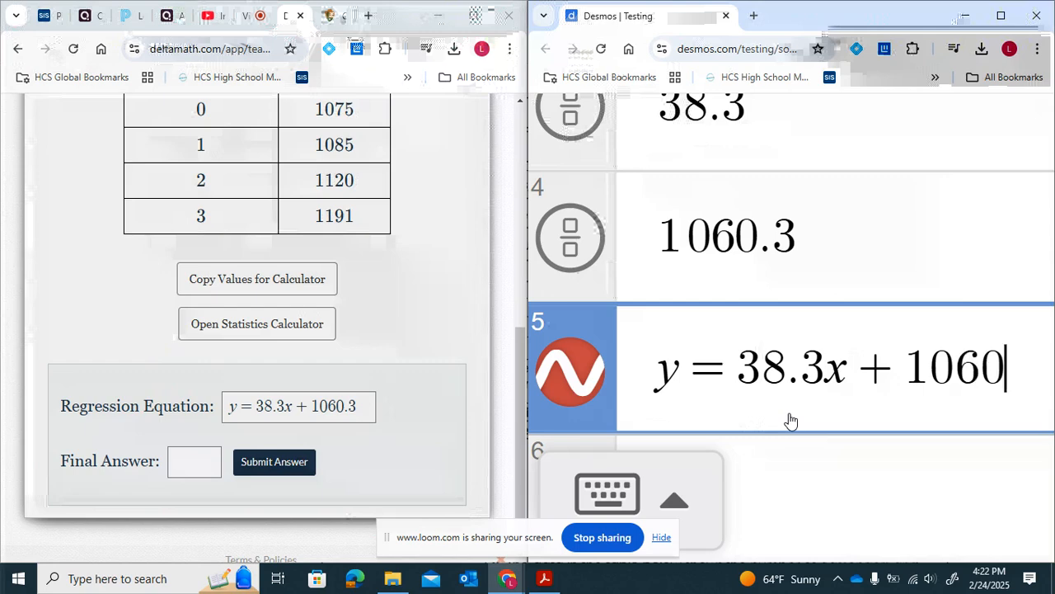
type(".3")
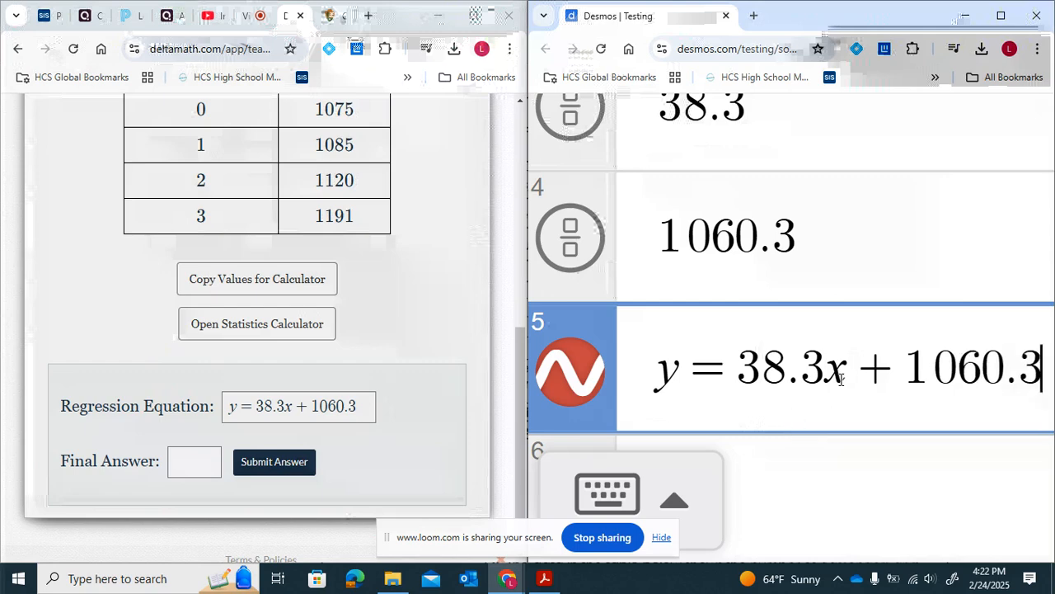
- Highlight the x and y variables in the graphed equation
left_click_drag(841, 378, 824, 379)
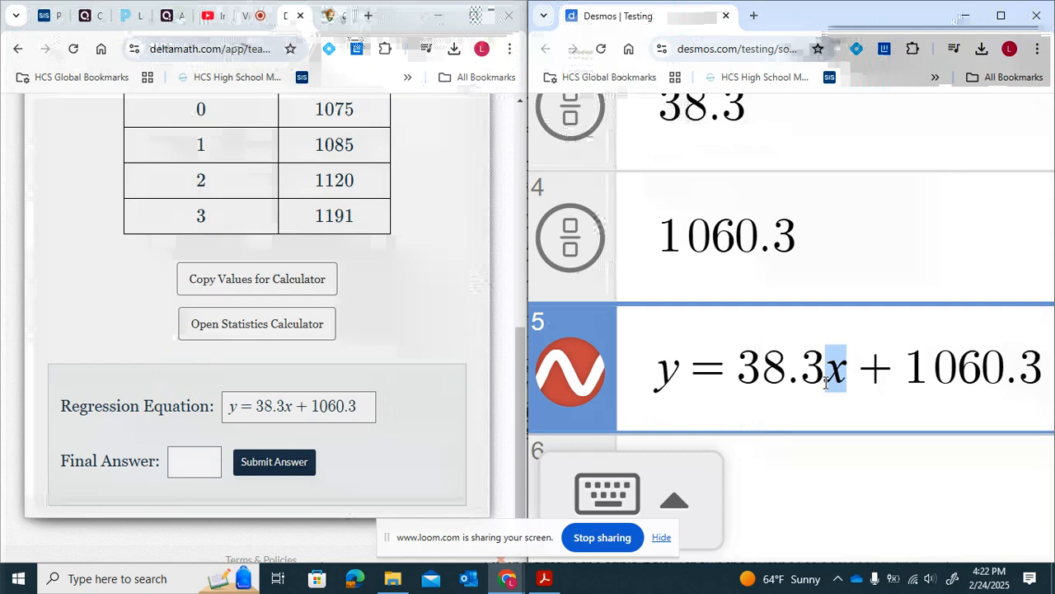
left_click_drag(677, 378, 631, 384)
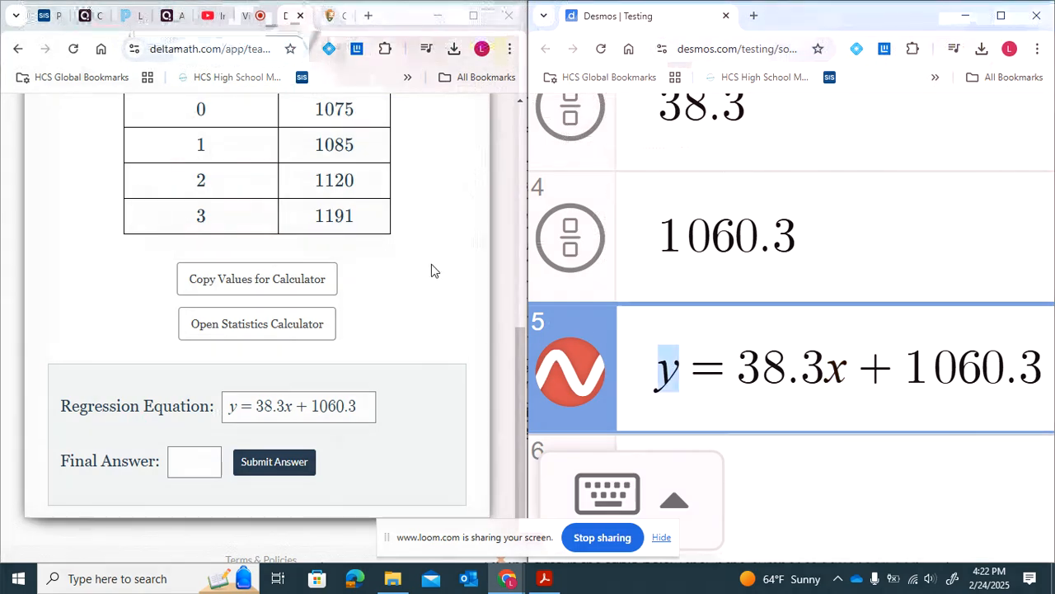
scroll(431, 271, "up", 2)
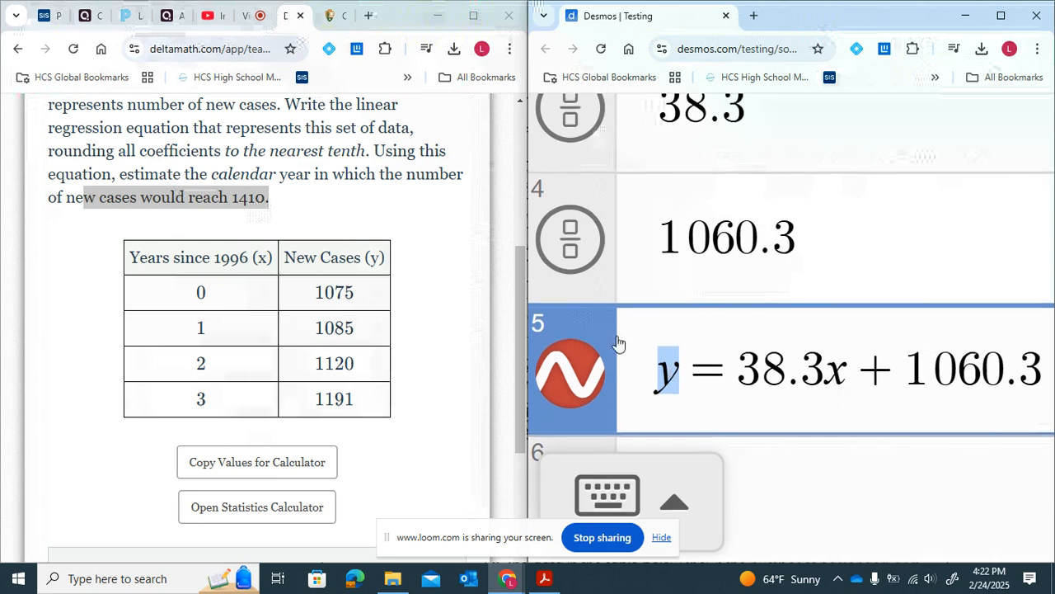
- Maximize the DeltaMath window and take a fullscreen snip to annotate it
left_click(475, 16)
scroll(514, 245, "down", 3)
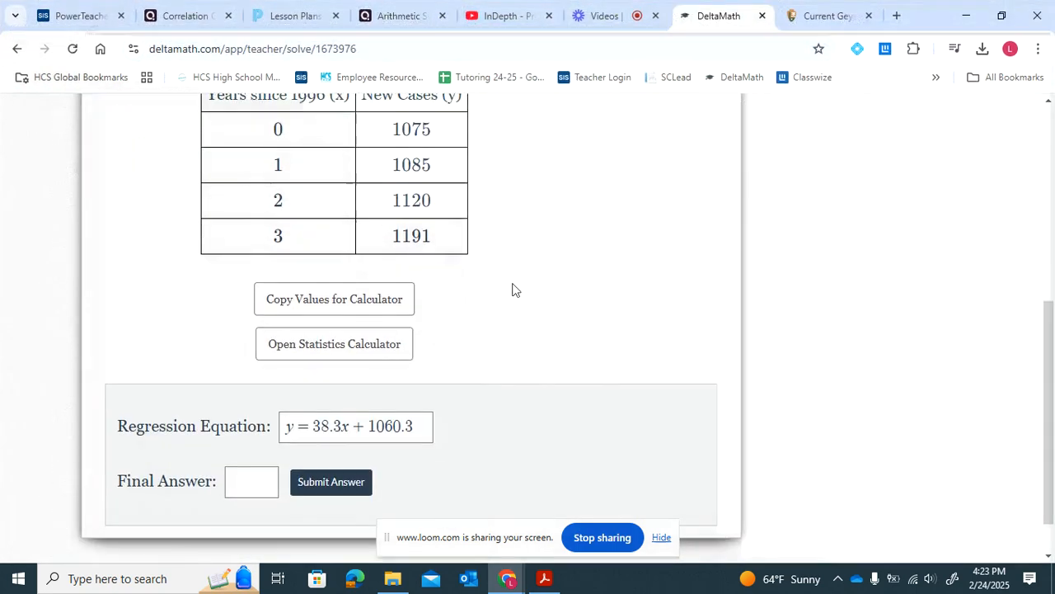
left_click(952, 578)
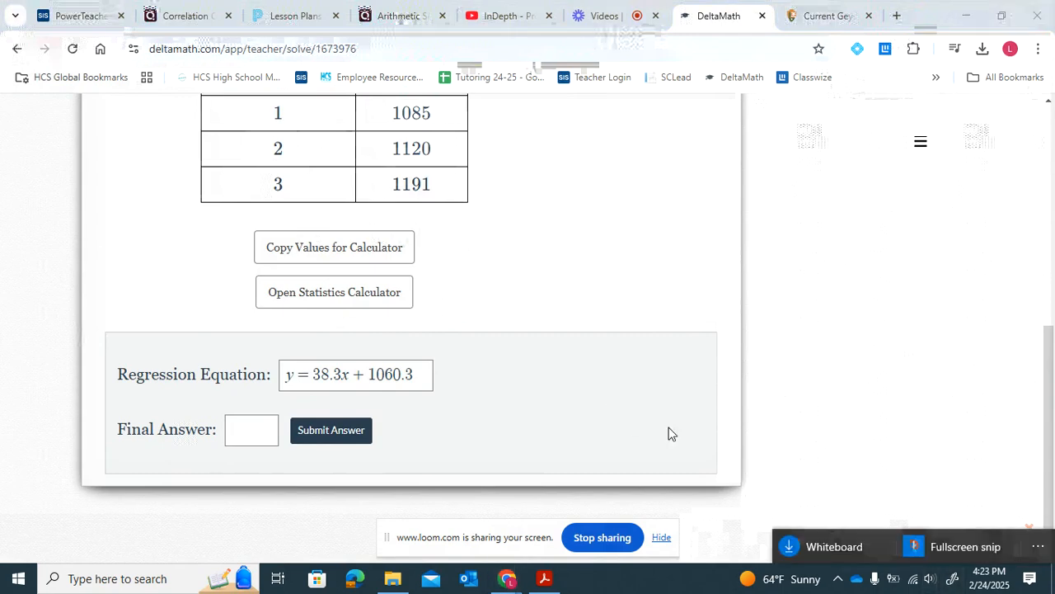
left_click(921, 537)
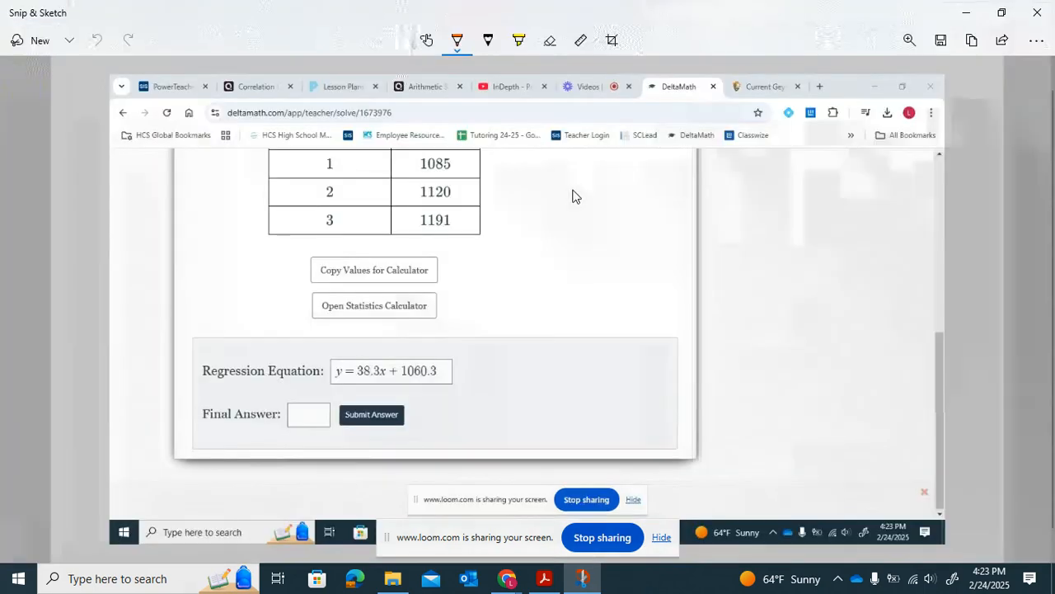
scroll(457, 289, "down", 2)
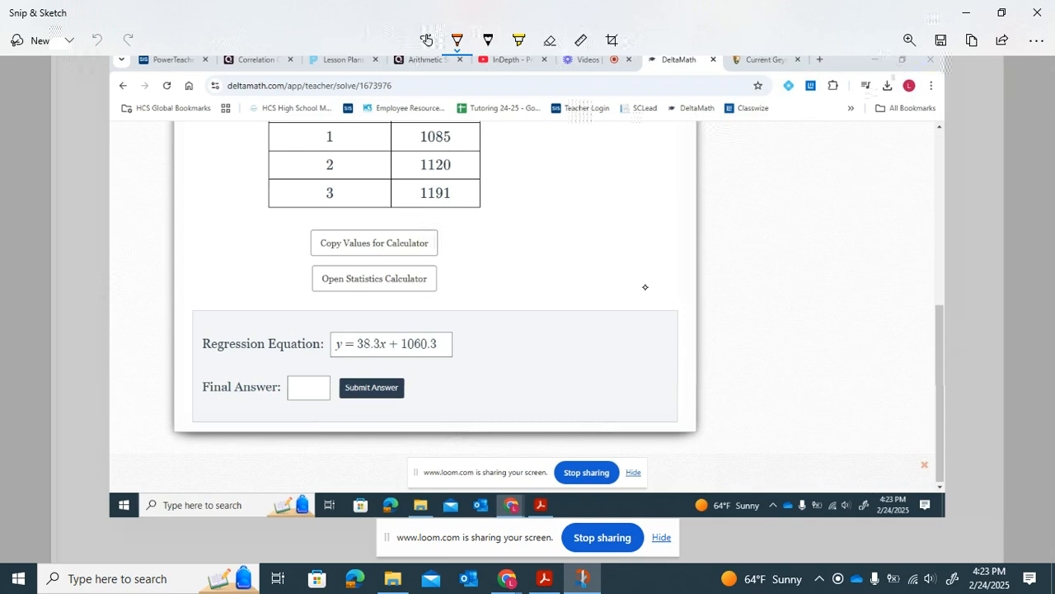
- Handwrite 1410 = 38.3x + 1060.3 beside the problem and circle the y in the answer equation
mouse_move(518, 248)
left_mouse_down()
mouse_move(519, 277)
mouse_move(541, 264)
mouse_move(538, 274)
mouse_move(558, 274)
mouse_move(564, 253)
left_mouse_up()
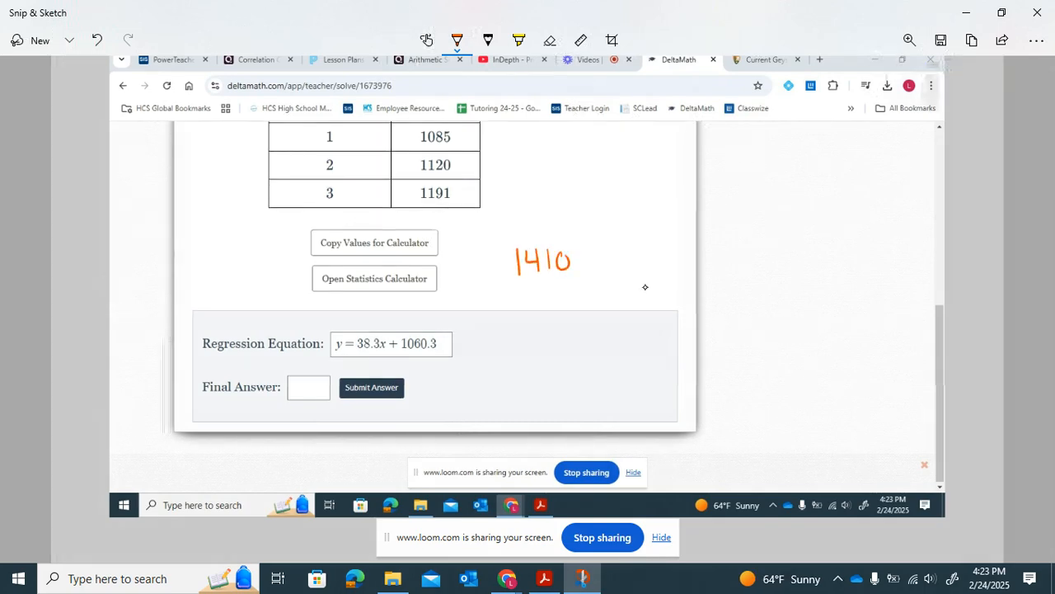
mouse_move(343, 337)
left_mouse_down()
mouse_move(331, 352)
mouse_move(347, 345)
left_mouse_up()
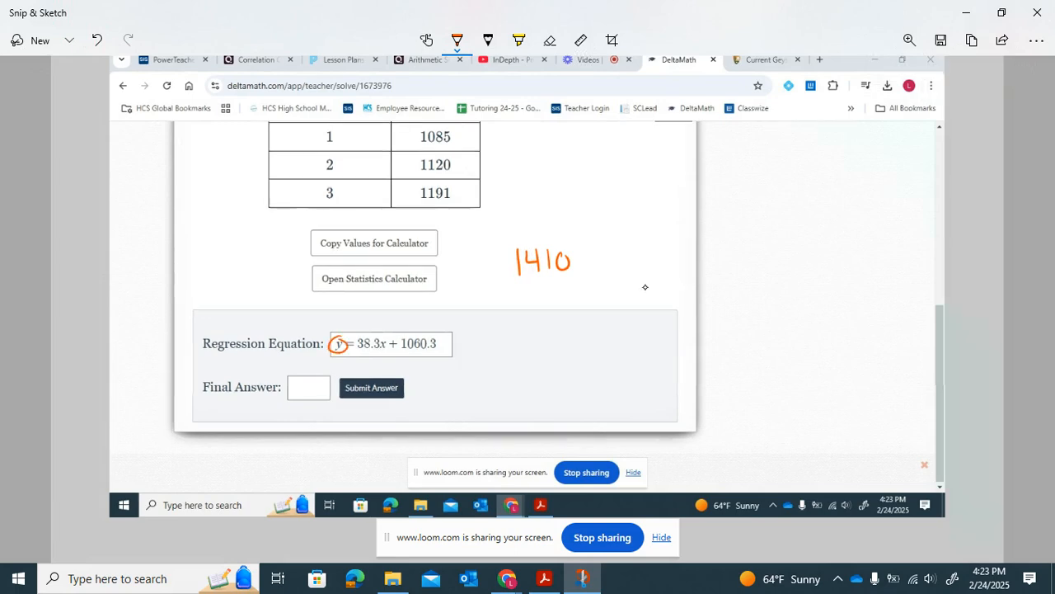
mouse_move(578, 258)
left_mouse_down()
mouse_move(608, 269)
mouse_move(636, 246)
mouse_move(655, 264)
mouse_move(690, 267)
left_mouse_up()
left_click(646, 262)
mouse_move(690, 248)
left_mouse_down()
mouse_move(678, 268)
mouse_move(731, 252)
left_mouse_up()
mouse_move(723, 244)
left_mouse_down()
mouse_move(723, 262)
mouse_move(774, 243)
mouse_move(766, 258)
mouse_move(805, 250)
mouse_move(801, 266)
left_mouse_up()
left_click(796, 260)
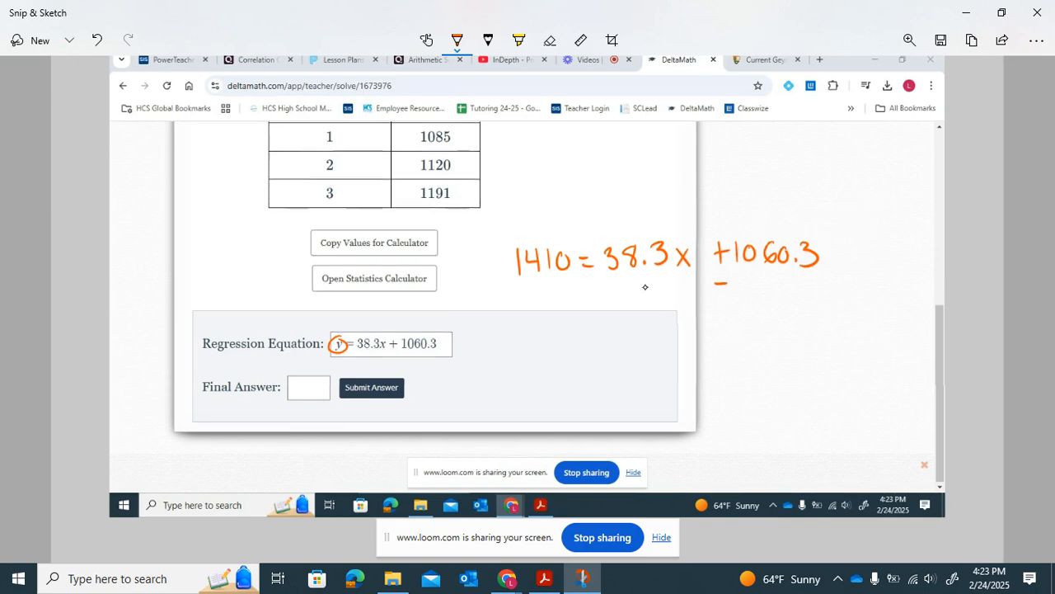
- Handwrite subtracting 1060.3 from both sides to get 38.3x, crossing out the cancelled constants
left_click_drag(715, 287, 729, 286)
mouse_move(741, 277)
left_mouse_down()
mouse_move(741, 294)
mouse_move(749, 279)
mouse_move(763, 290)
mouse_move(785, 282)
mouse_move(809, 301)
left_mouse_up()
left_click(799, 297)
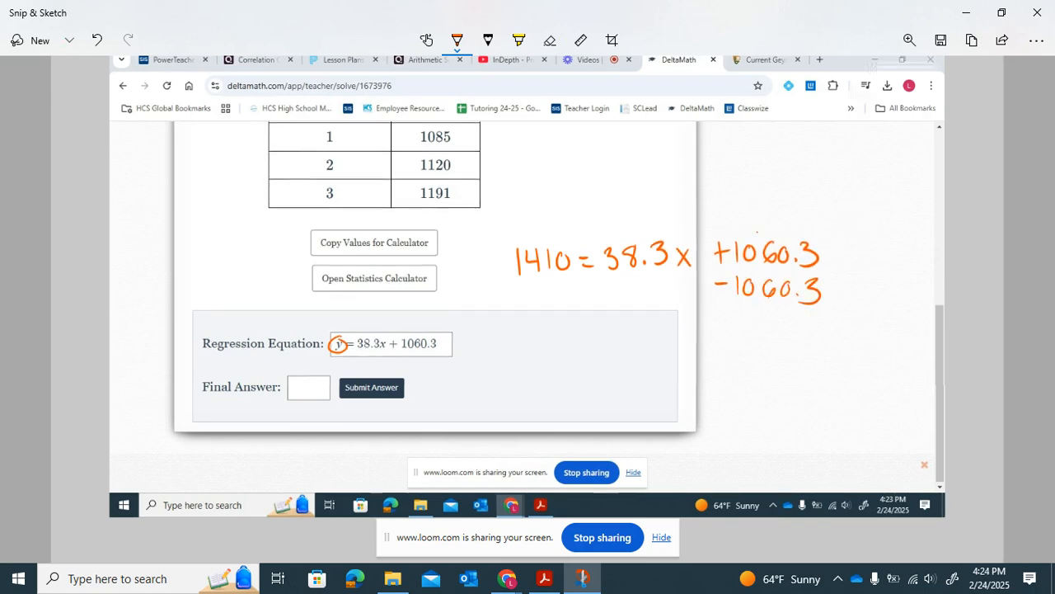
left_click_drag(759, 234, 765, 307)
mouse_move(487, 292)
left_mouse_down()
mouse_move(515, 301)
mouse_move(531, 283)
mouse_move(582, 285)
mouse_move(576, 296)
left_mouse_up()
left_click(571, 296)
mouse_move(509, 307)
left_mouse_down()
mouse_move(605, 299)
mouse_move(615, 337)
mouse_move(684, 328)
mouse_move(675, 339)
left_mouse_up()
left_click(670, 335)
left_click_drag(694, 320, 706, 334)
left_click_drag(706, 320, 694, 334)
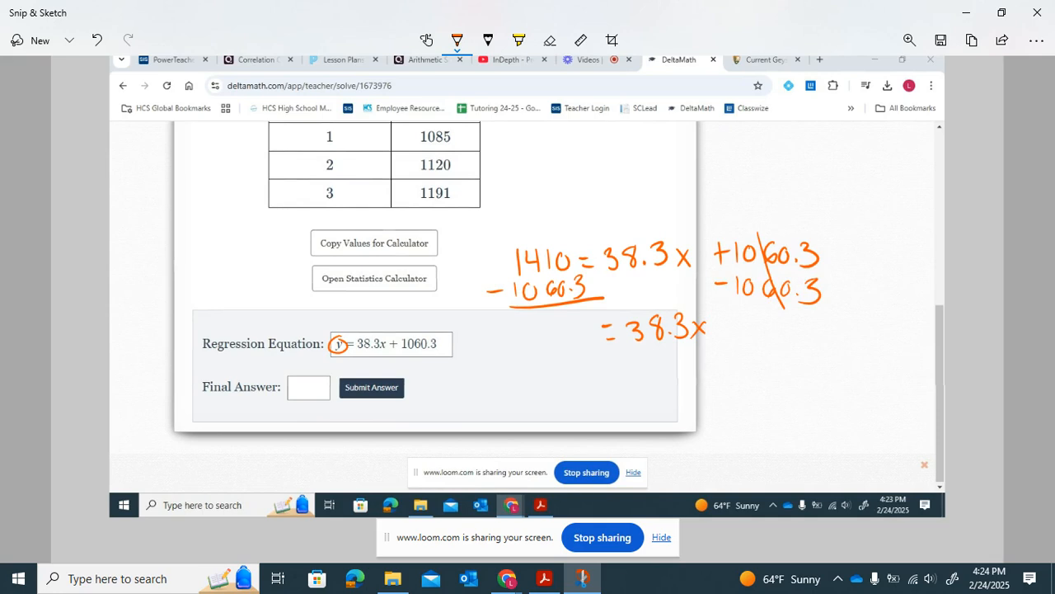
- Switch to Desmos and compute 1410 − 1060.3 in a new expression
mouse_move(509, 587)
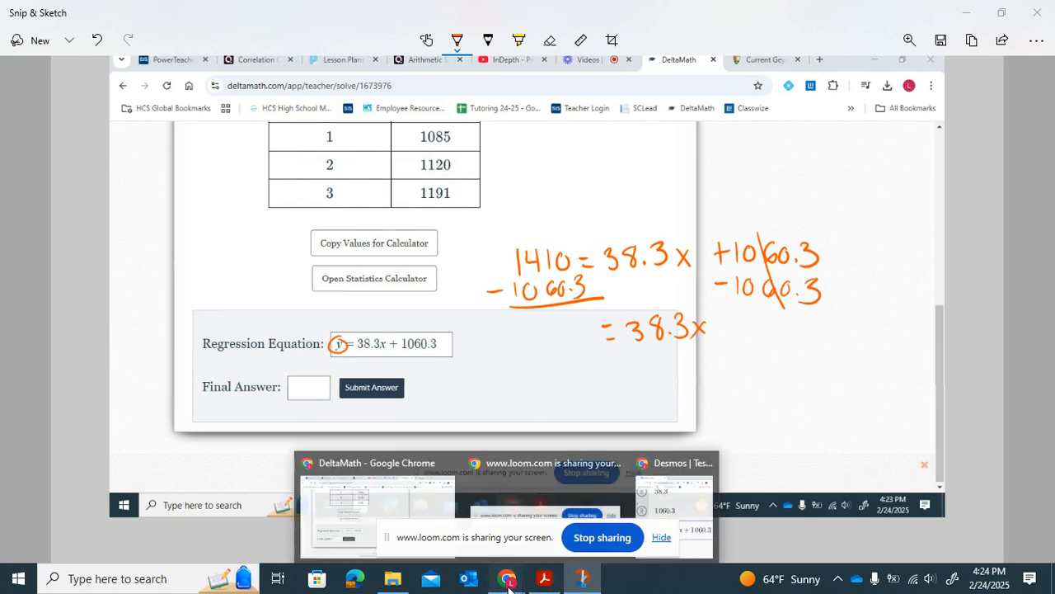
left_click(651, 478)
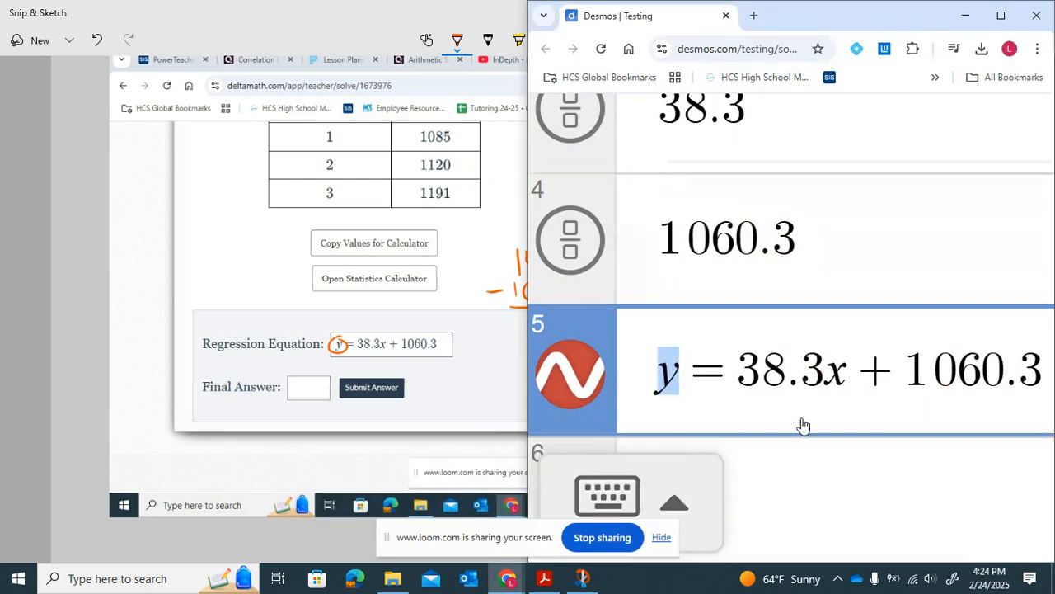
left_click(794, 470)
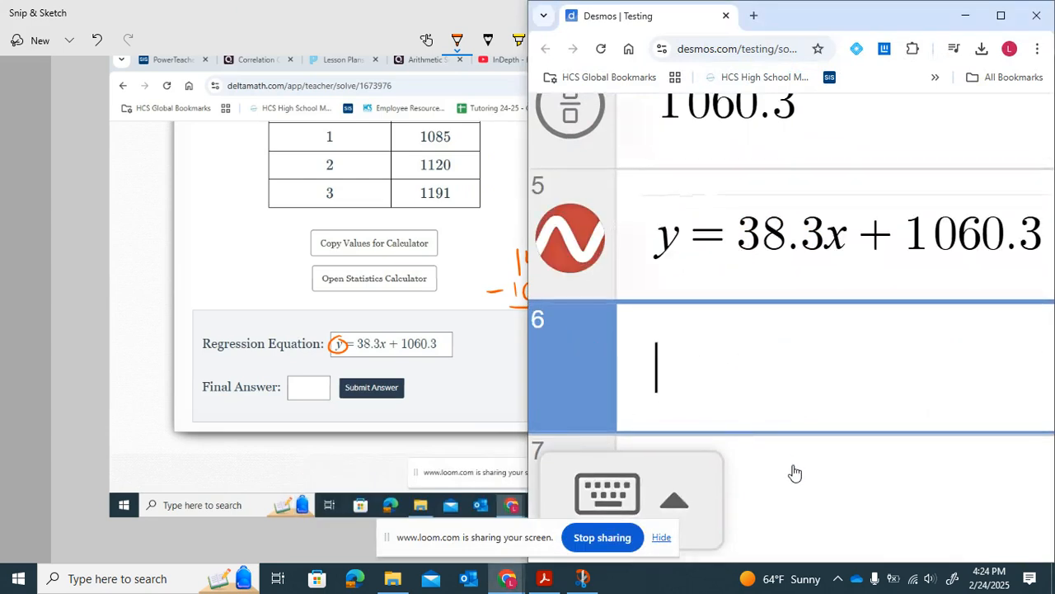
type("141")
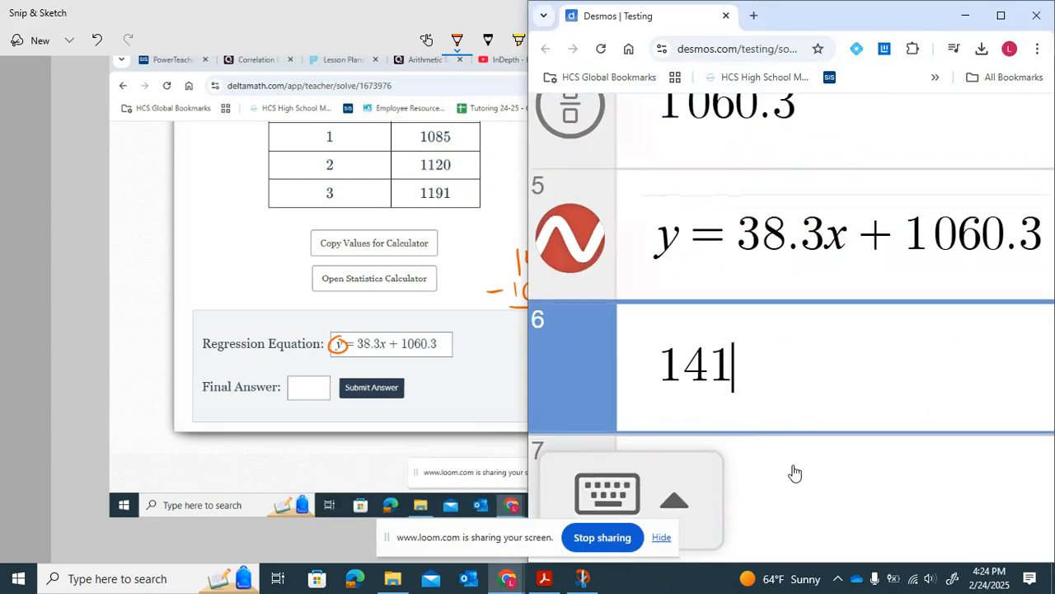
type("0-1")
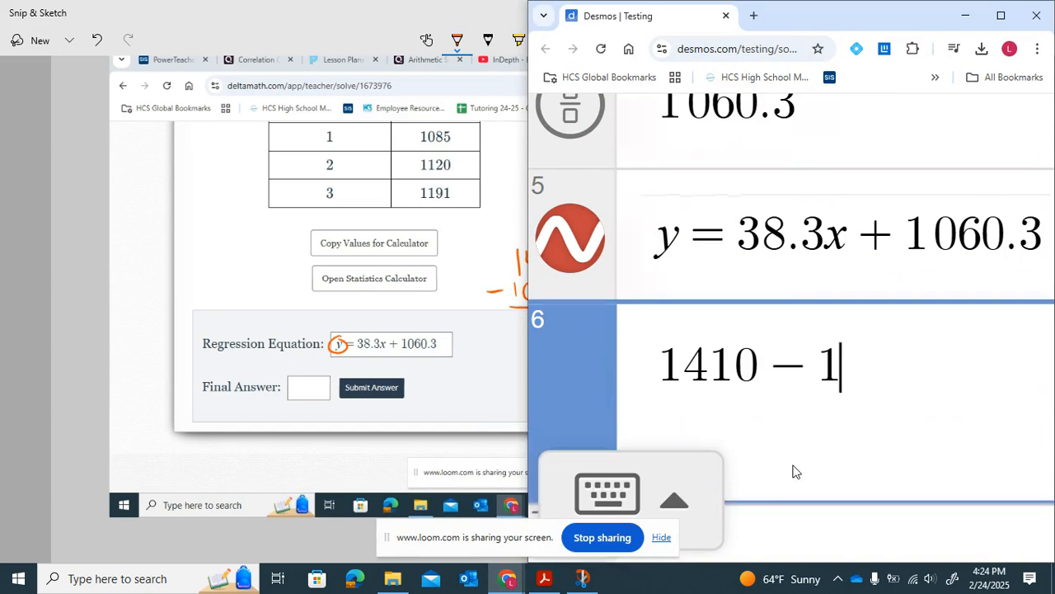
type("06")
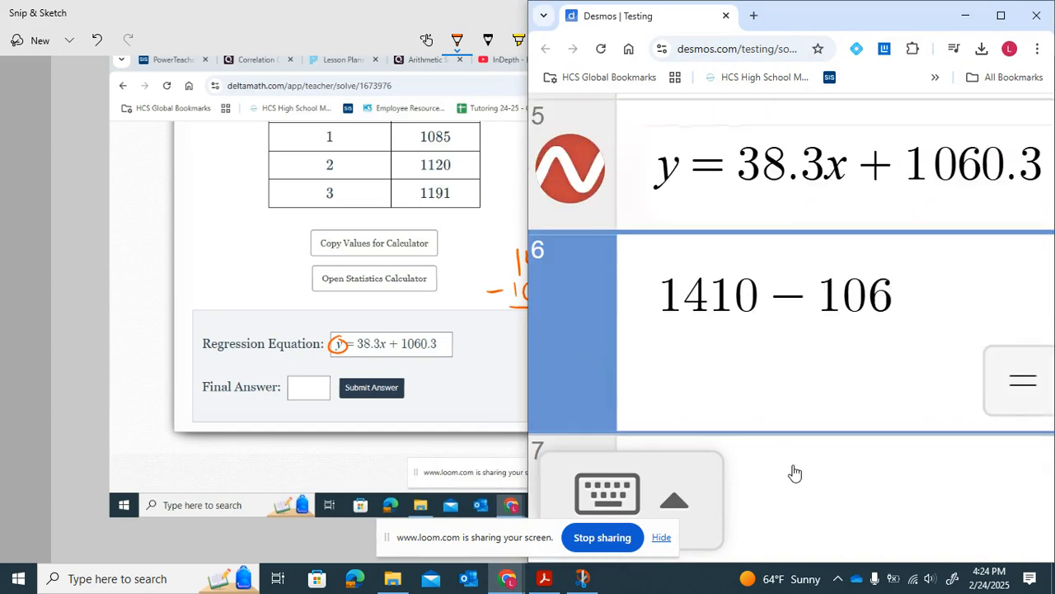
type("0.3")
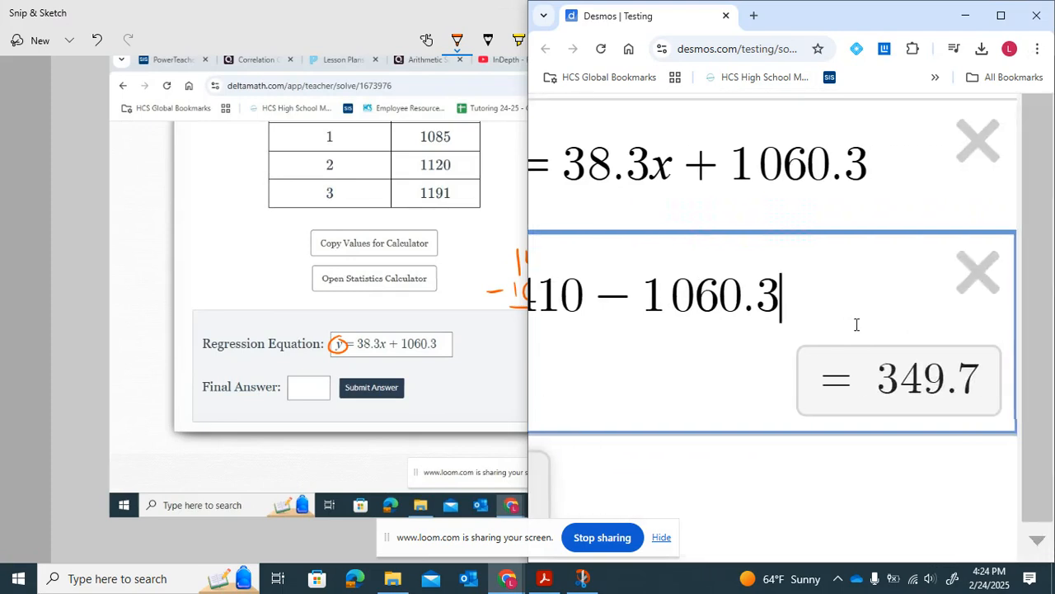
- Handwrite 349.7 = 38.3x and divide both sides by 38.3, crossing out the cancelled 38.3
left_click(962, 18)
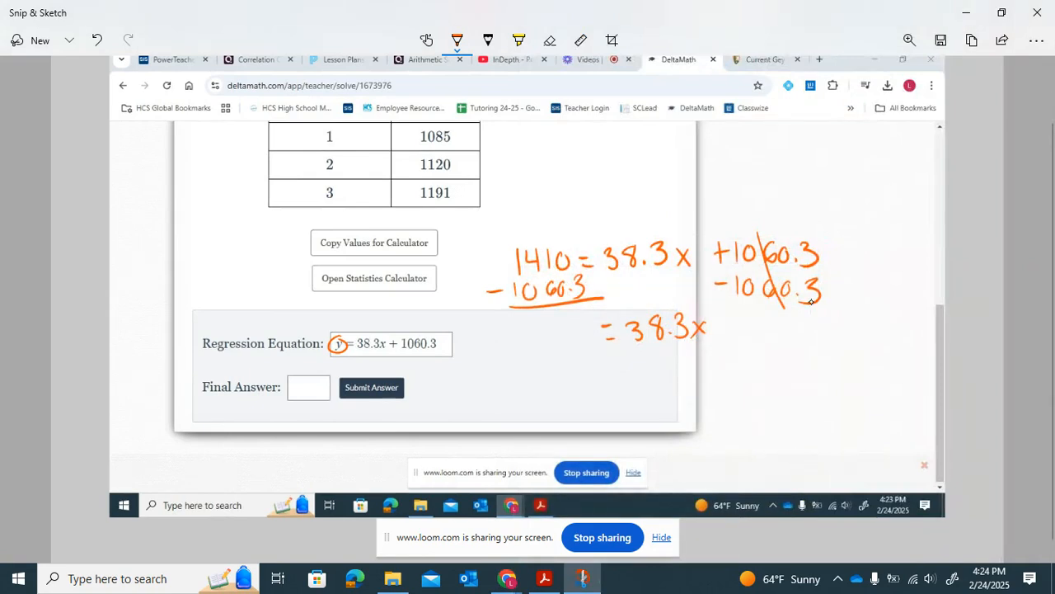
mouse_move(520, 329)
left_mouse_down()
mouse_move(522, 348)
mouse_move(550, 338)
mouse_move(560, 346)
mouse_move(591, 328)
mouse_move(584, 347)
mouse_move(717, 347)
left_mouse_up()
left_click(574, 346)
mouse_move(648, 358)
left_mouse_down()
mouse_move(661, 361)
mouse_move(651, 378)
mouse_move(701, 380)
left_mouse_up()
left_click(691, 377)
left_click_drag(669, 318, 657, 338)
left_click_drag(673, 356, 660, 380)
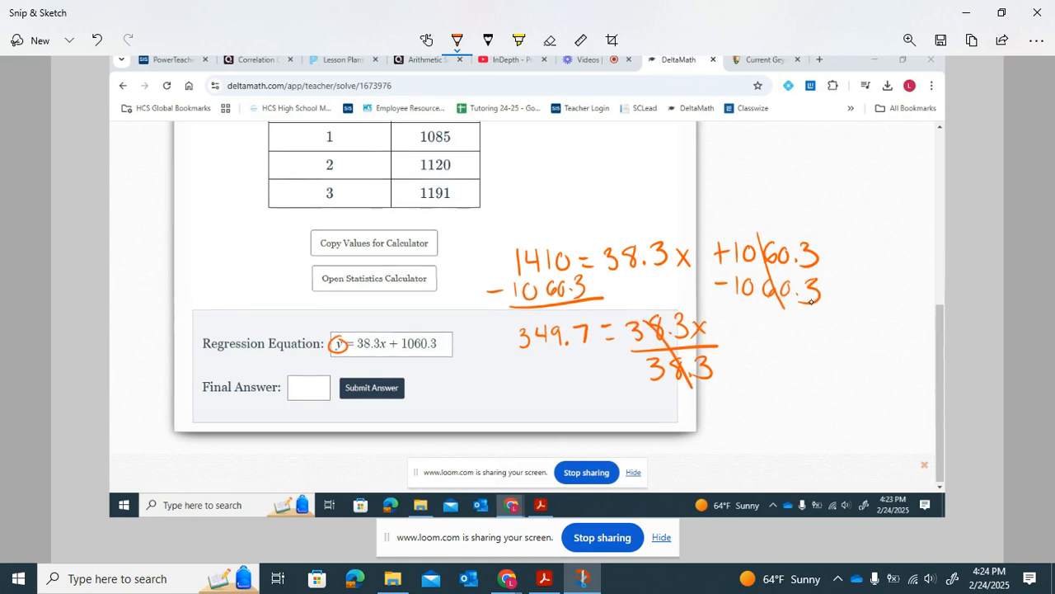
mouse_move(520, 355)
left_mouse_down()
mouse_move(598, 350)
mouse_move(541, 383)
mouse_move(570, 365)
mouse_move(591, 372)
mouse_move(585, 384)
left_mouse_up()
left_click(582, 380)
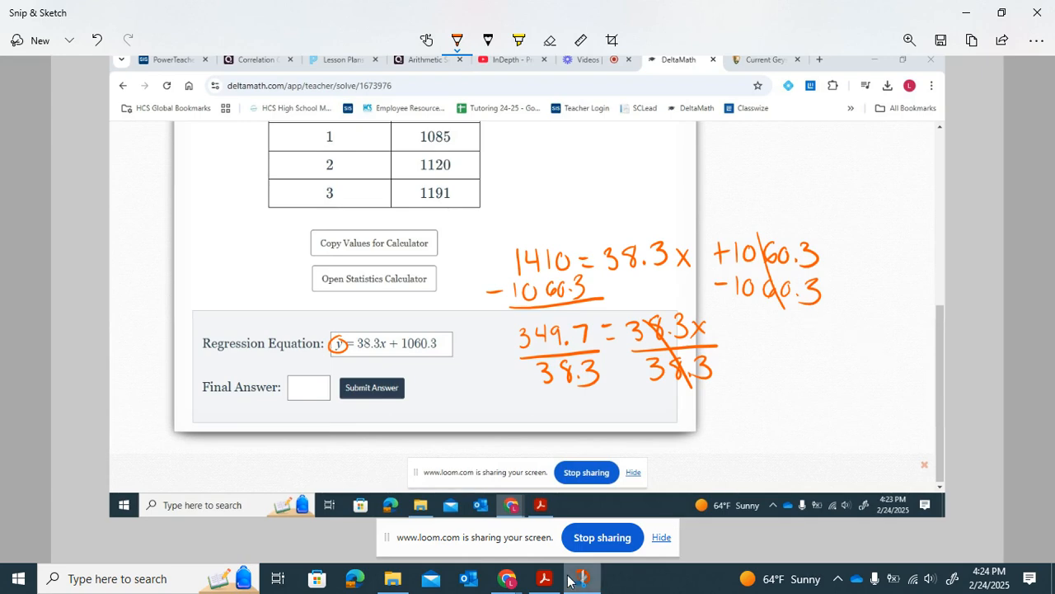
- Compute 349.7 divided by 38.3 in a new Desmos expression
mouse_move(506, 578)
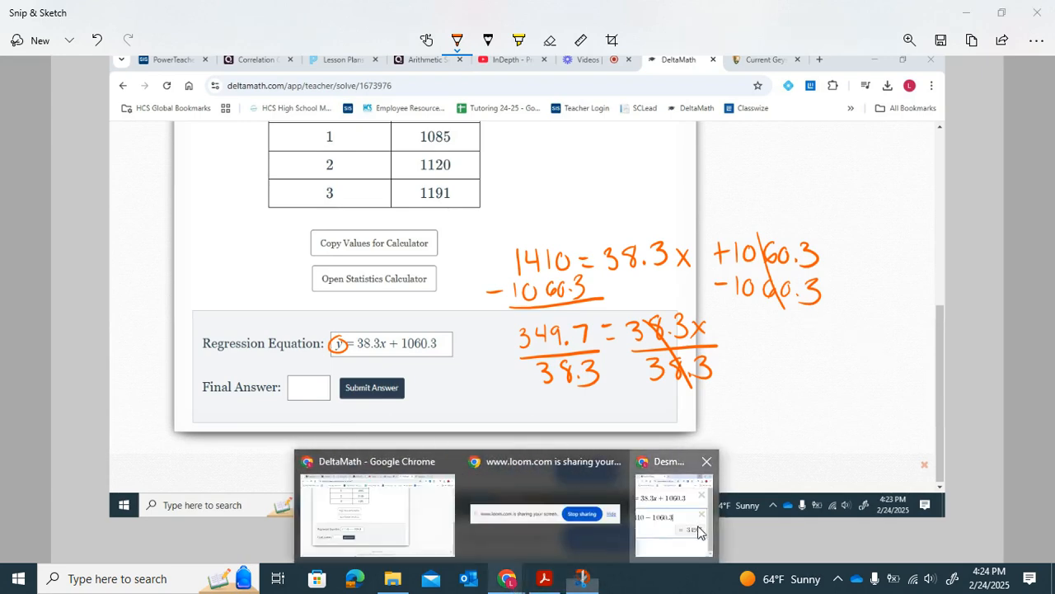
left_click(698, 531)
key("Return")
type("3")
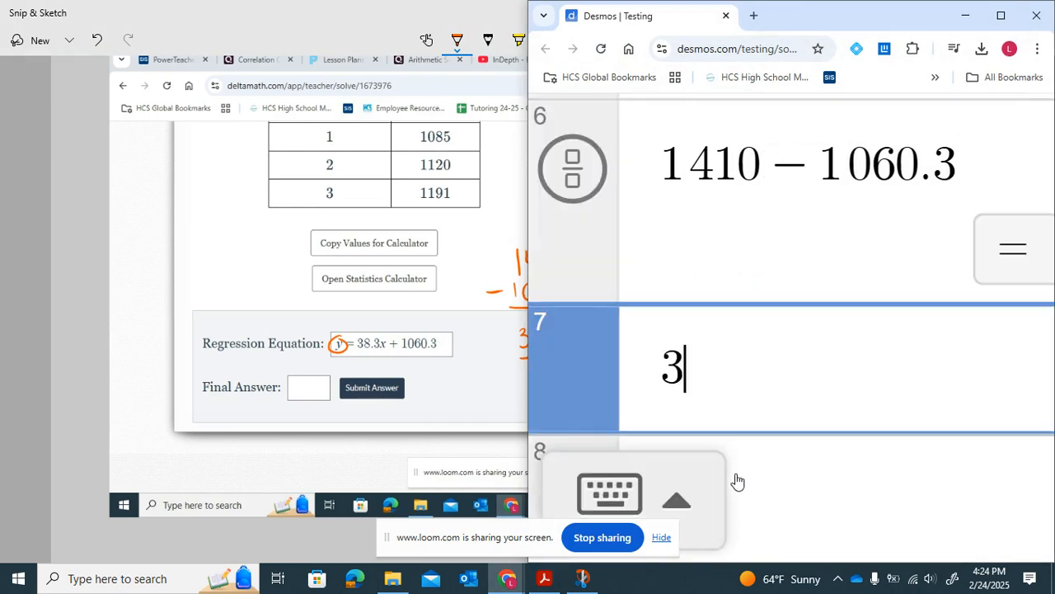
type("49.7")
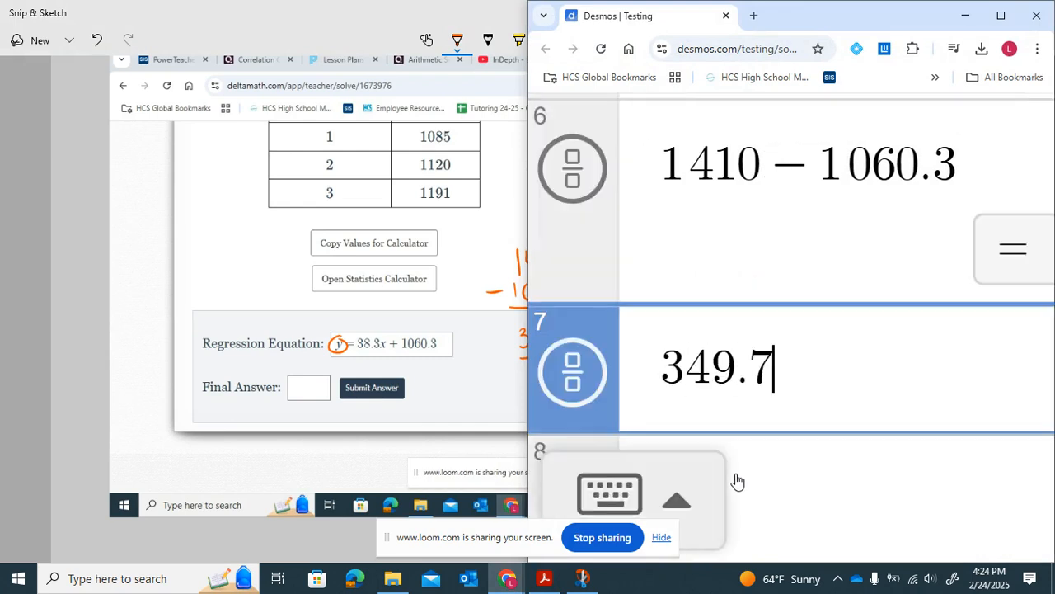
type("/38.")
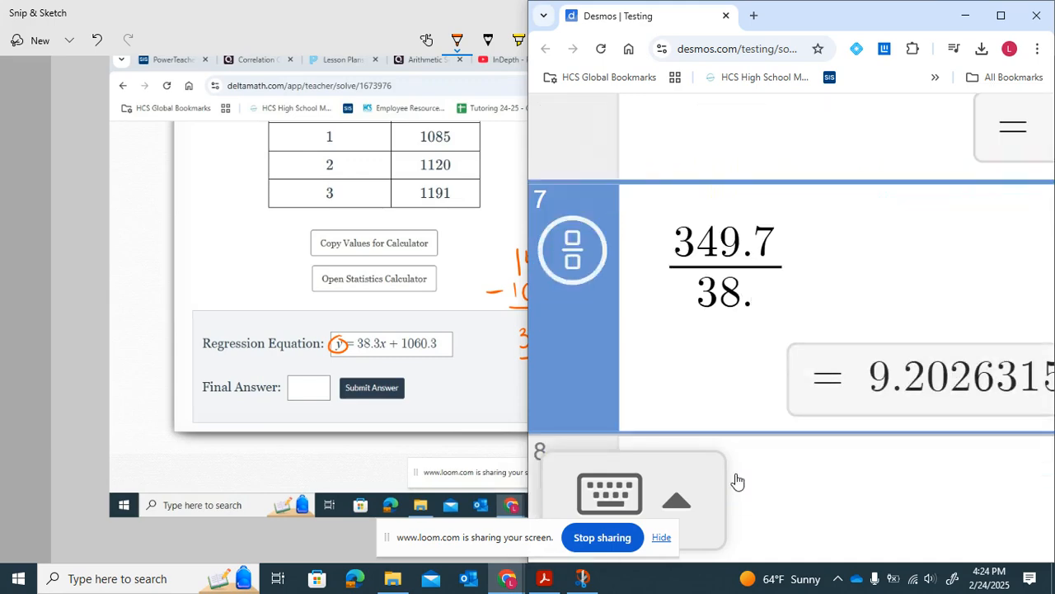
type("3")
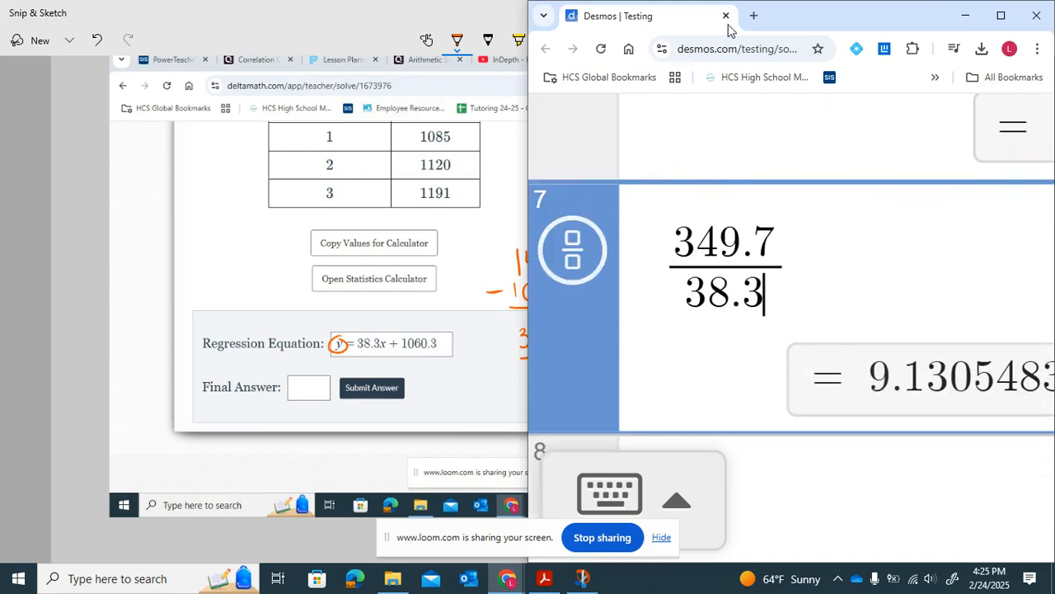
- Handwrite x = 9.13 beneath the divided equation on the snip
left_click(966, 15)
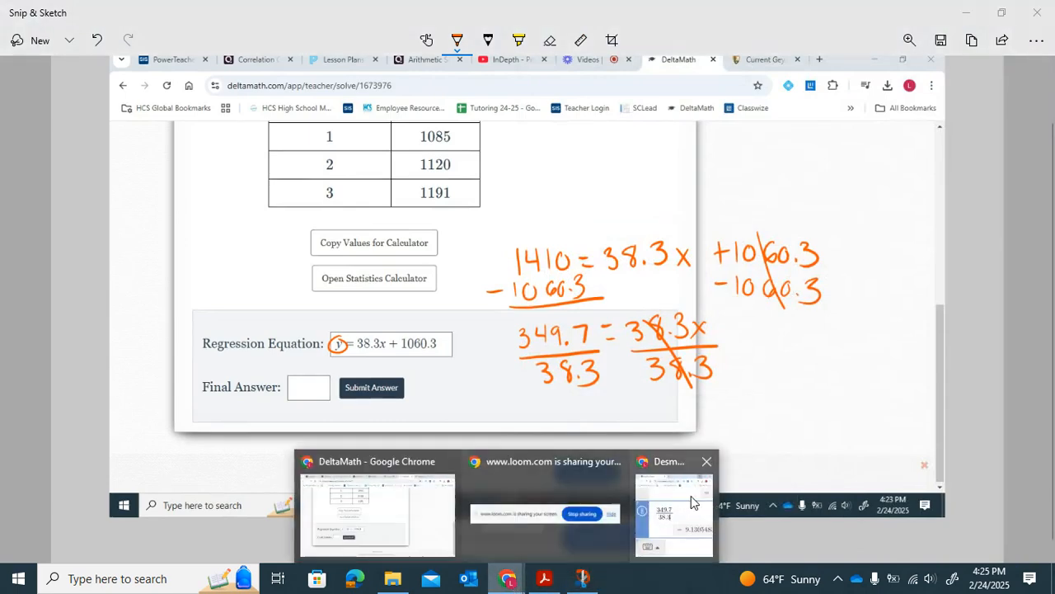
left_click(678, 505)
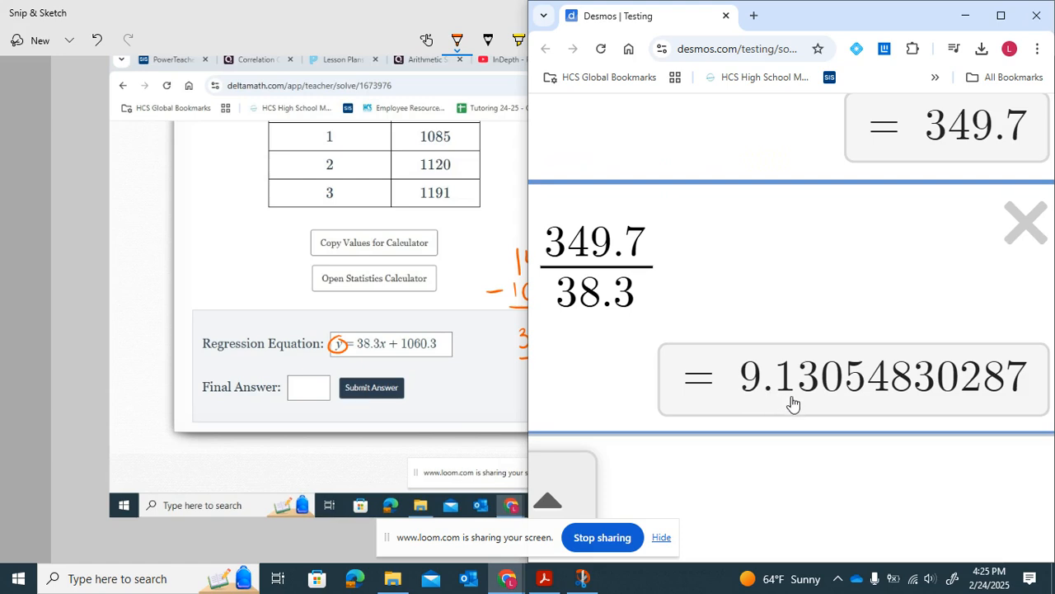
key("alt+Tab")
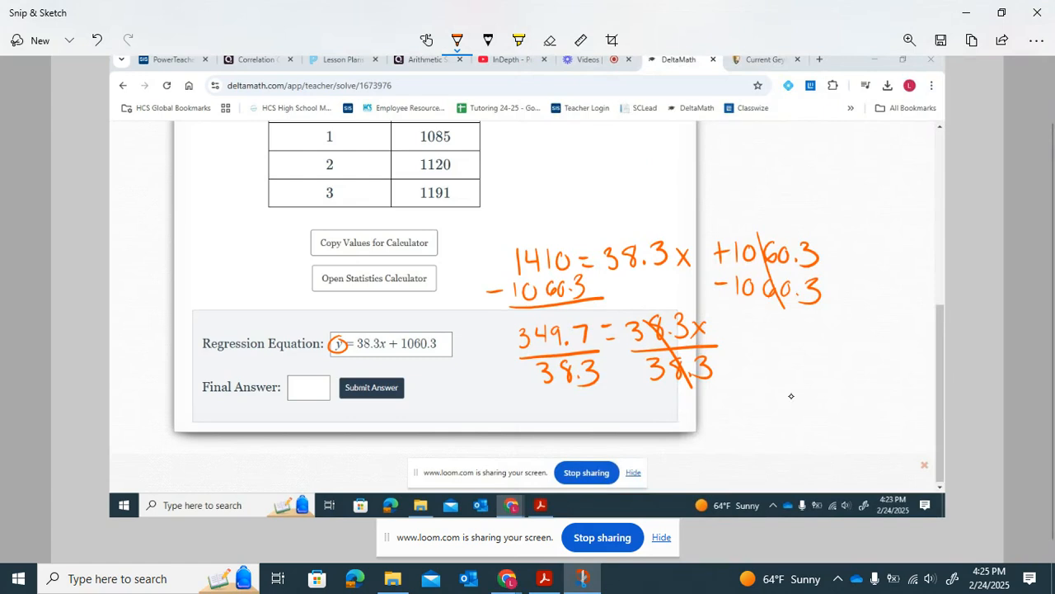
mouse_move(643, 399)
left_mouse_down()
mouse_move(662, 423)
mouse_move(643, 425)
mouse_move(686, 405)
left_mouse_up()
left_click_drag(674, 415, 753, 426)
left_click(724, 421)
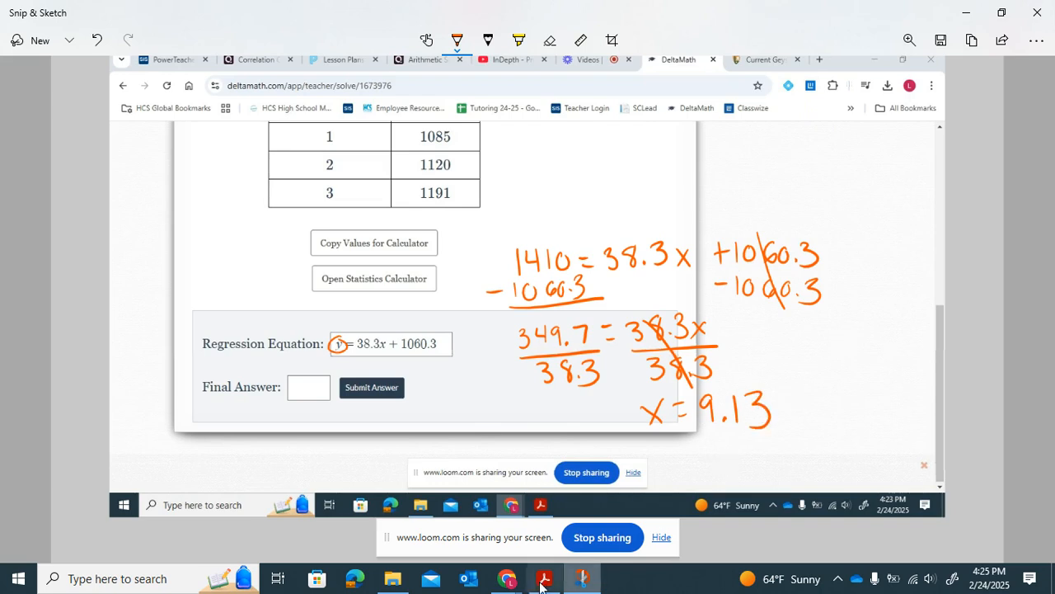
- Return to the DeltaMath problem and highlight "calendar year" and the 1410 in the problem text
mouse_move(507, 578)
left_click(431, 544)
scroll(487, 223, "up", 3)
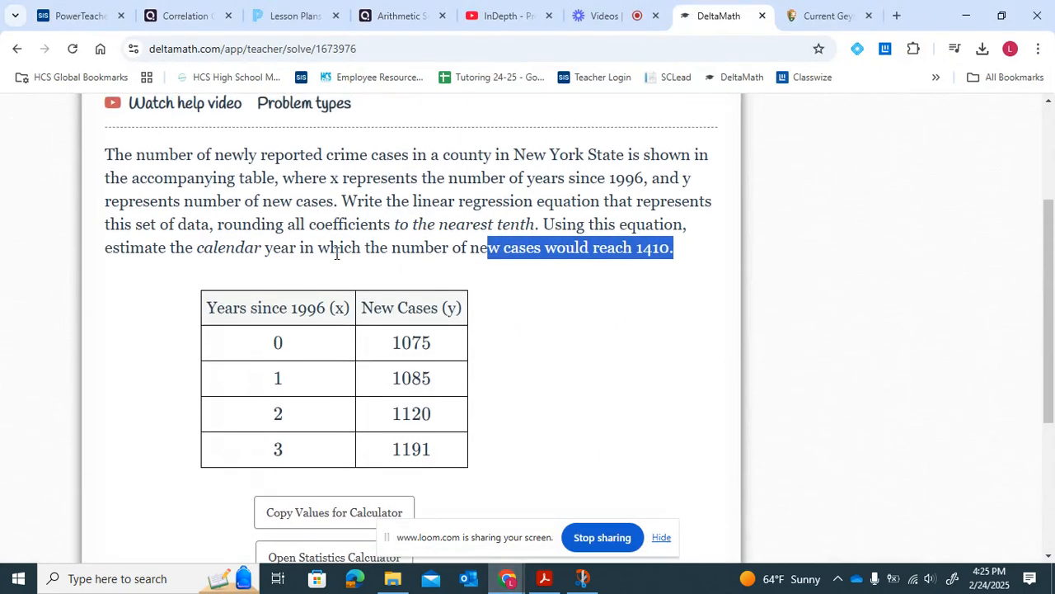
left_click_drag(202, 248, 308, 252)
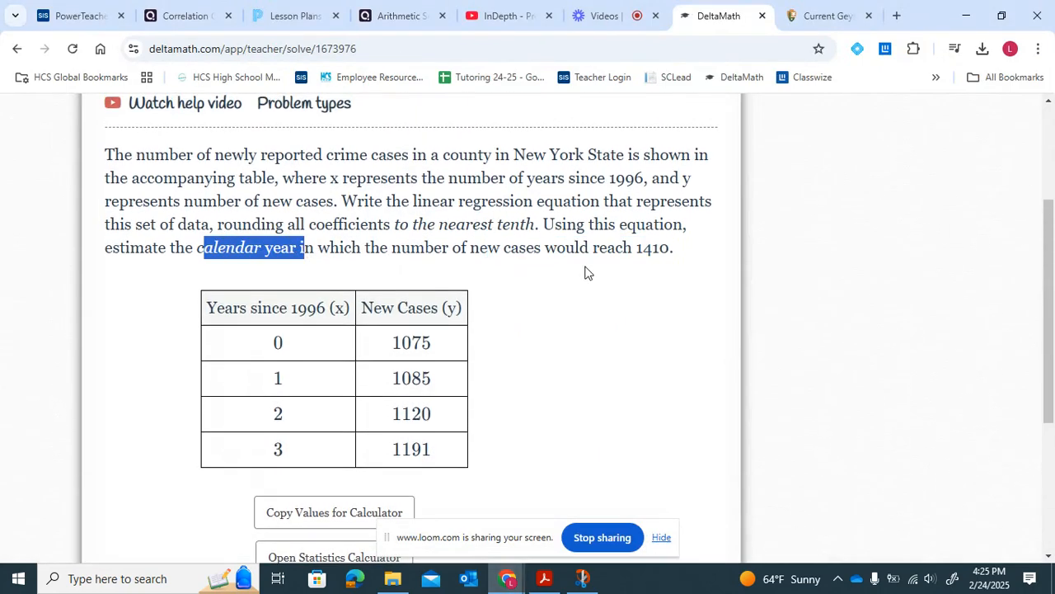
left_click_drag(636, 251, 649, 253)
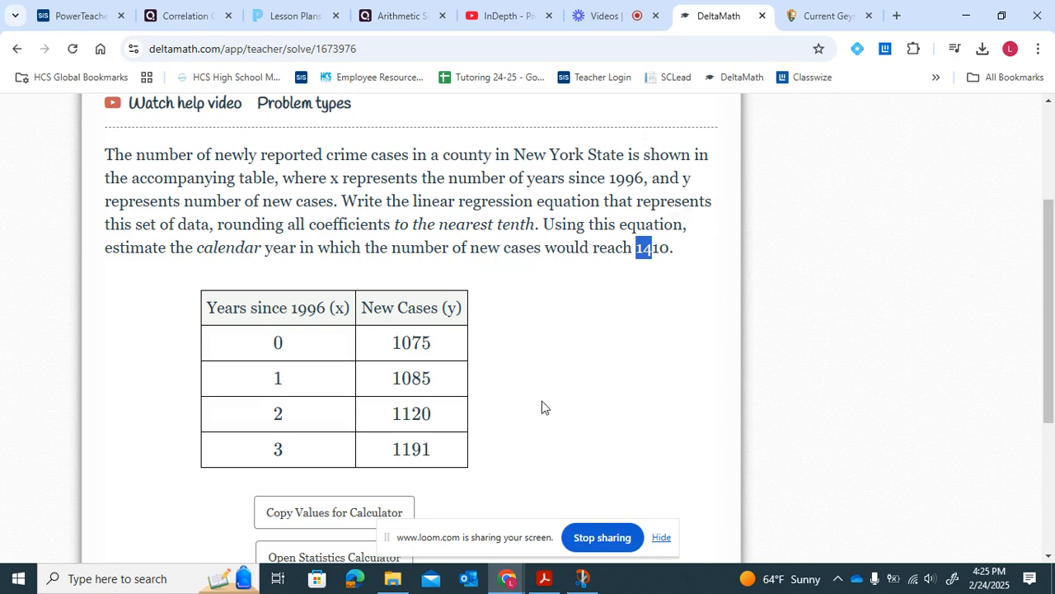
scroll(543, 401, "down", 1)
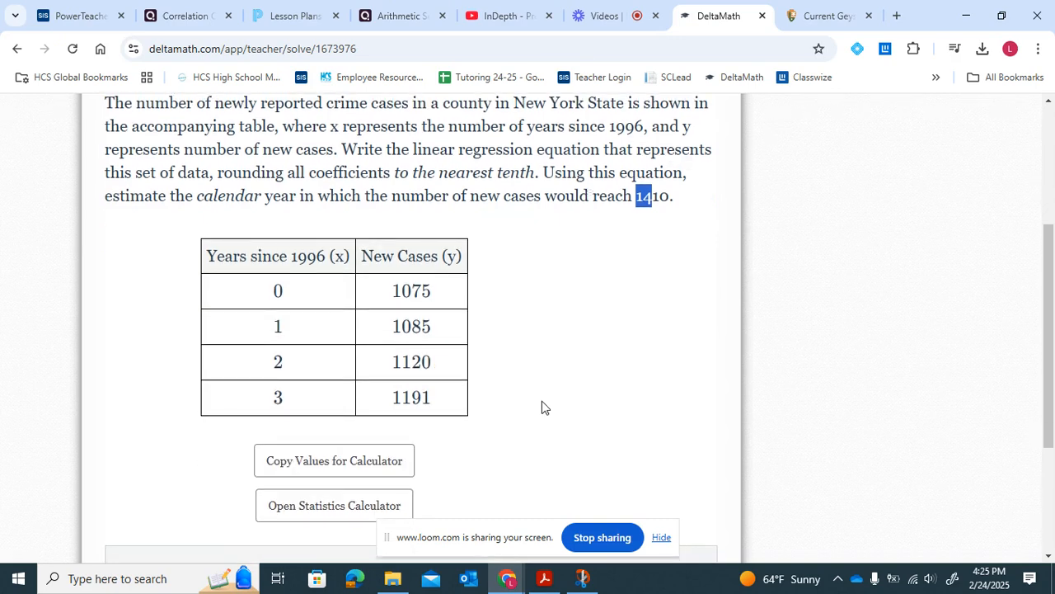
scroll(542, 407, "down", 3)
left_click(264, 429)
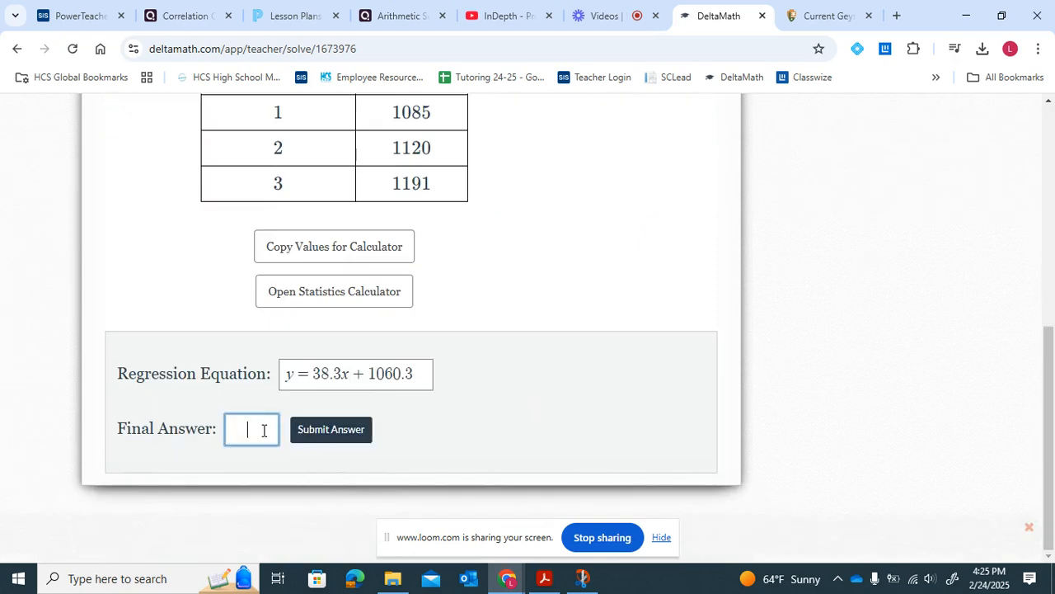
type("9")
key("BackSpace")
scroll(262, 428, "up", 3)
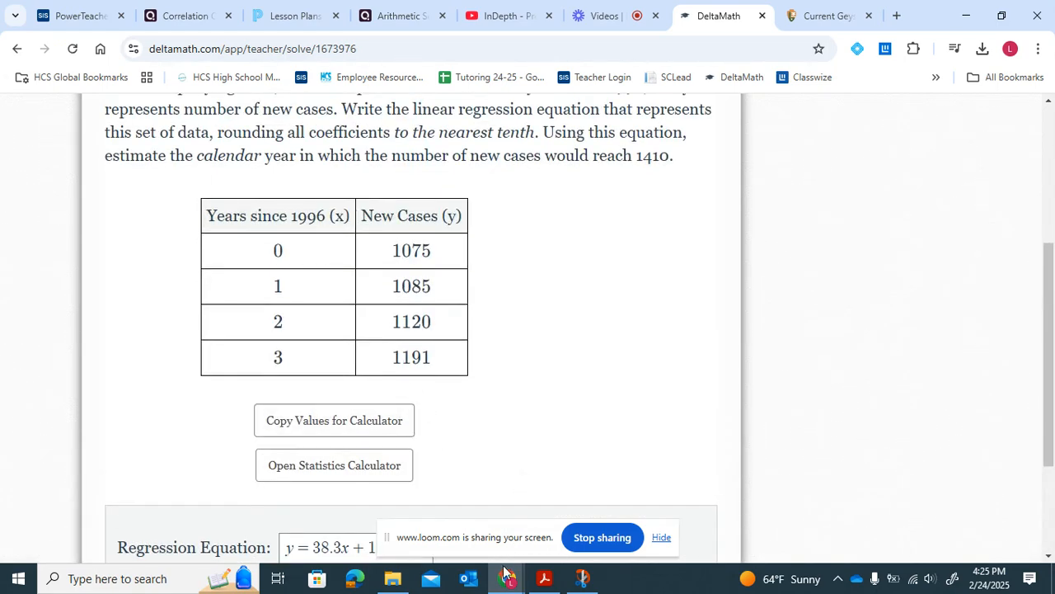
- Compute 1996 + 9 in a new Desmos expression
mouse_move(507, 577)
left_click(679, 512)
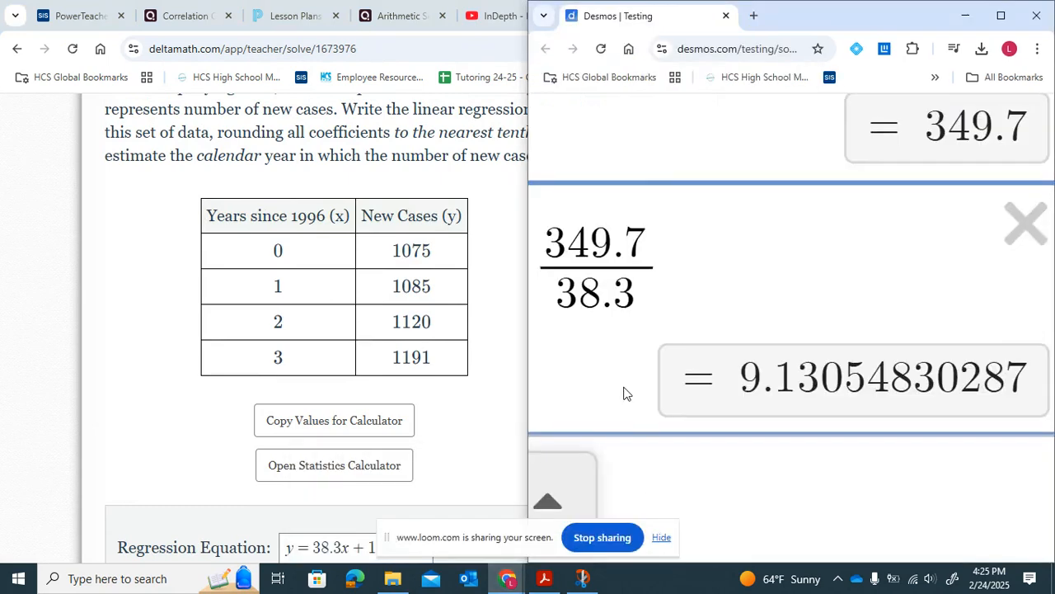
left_click(690, 457)
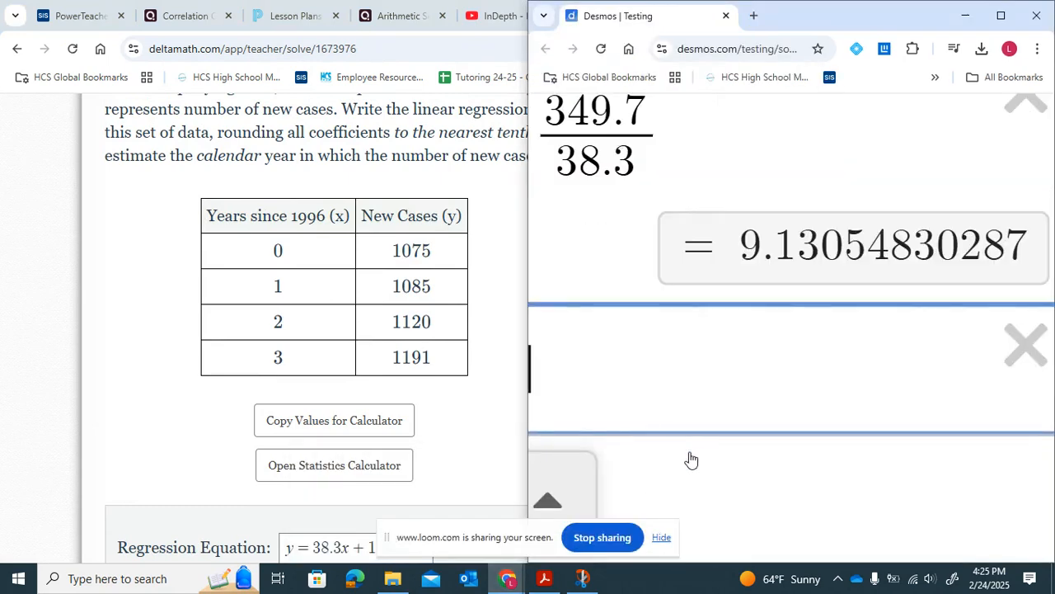
type("1996+9")
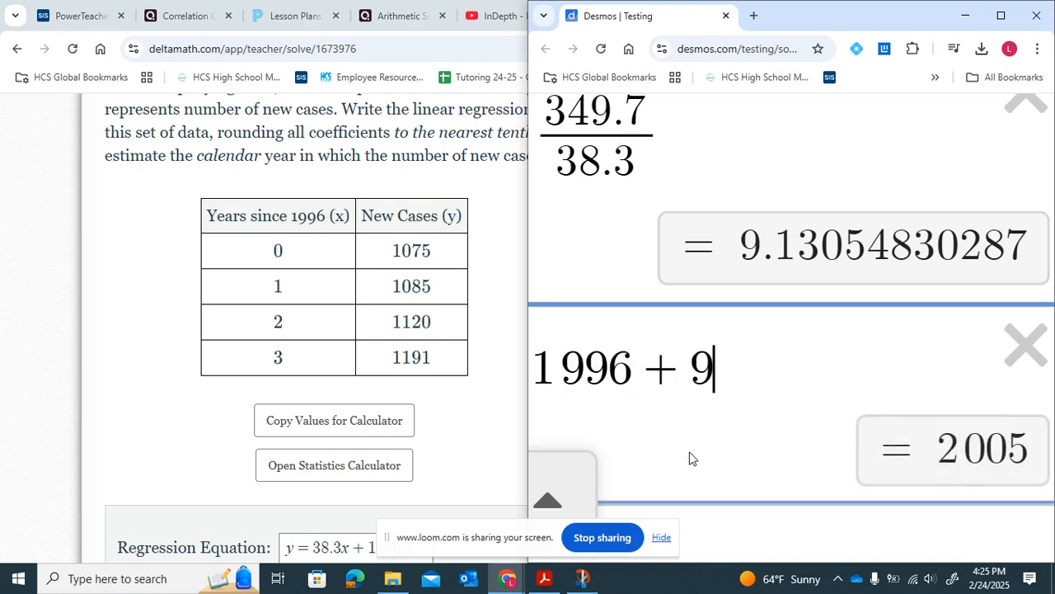
- Enter 2005 as the final answer in DeltaMath
left_click(488, 429)
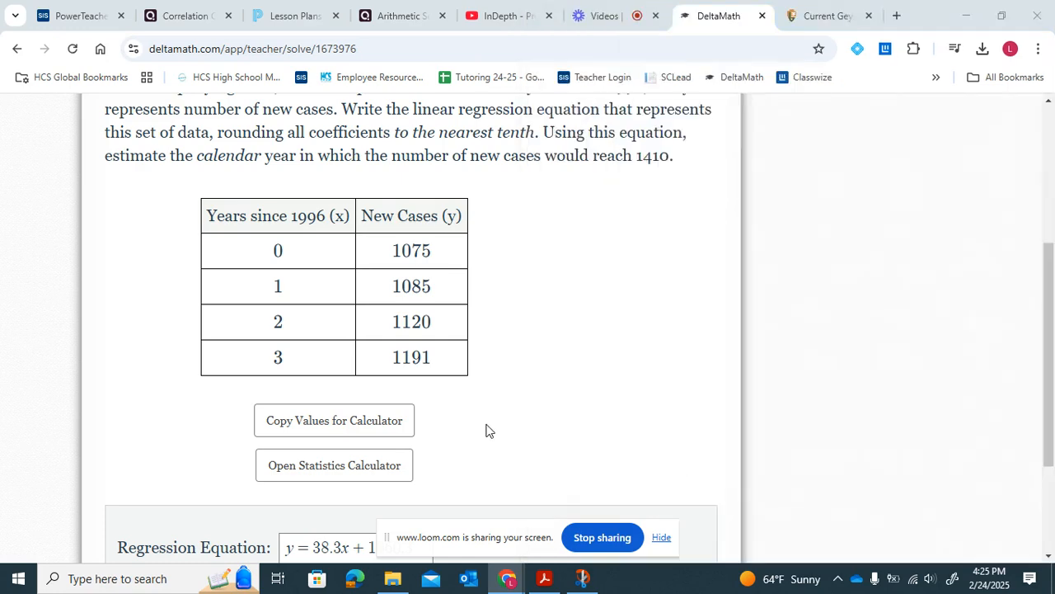
scroll(488, 429, "down", 2)
left_click(266, 433)
type("2005")
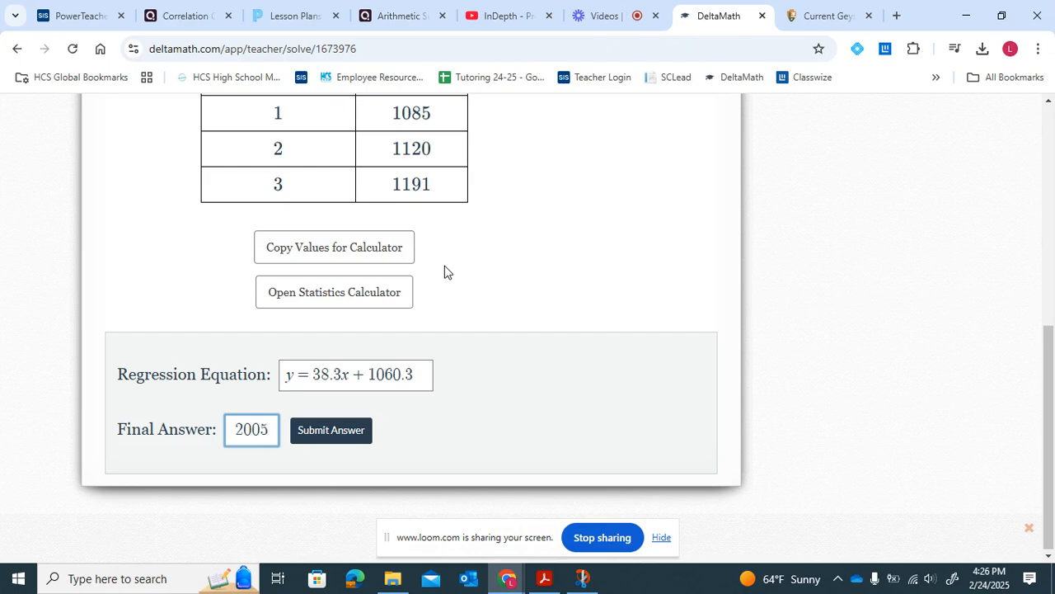
- Switch to Desmos and substitute 9 for x in the regression equation y = 38.3x + 1060.3
scroll(444, 273, "up", 2)
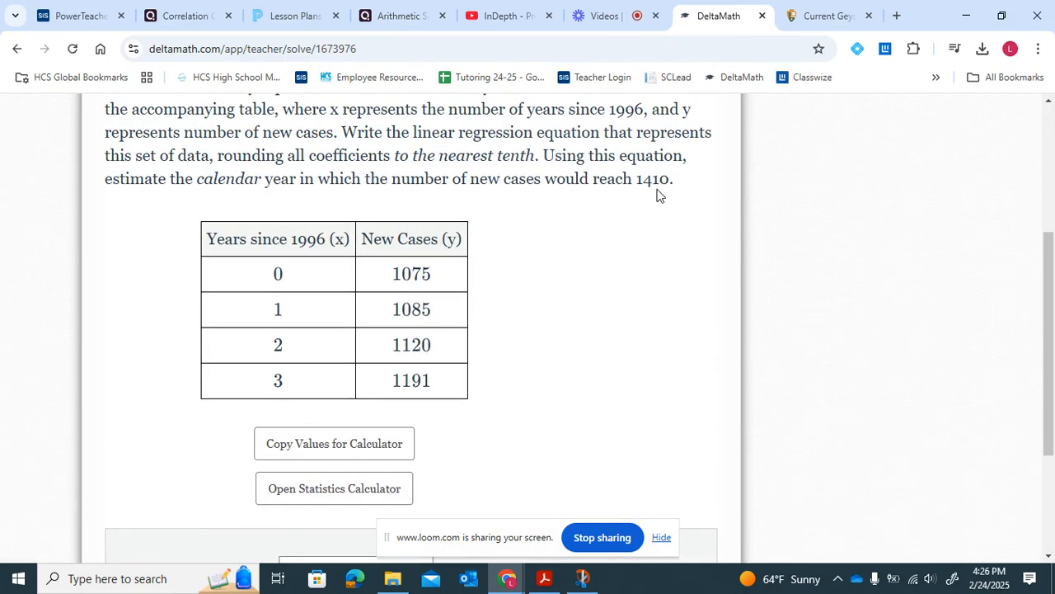
left_click(507, 579)
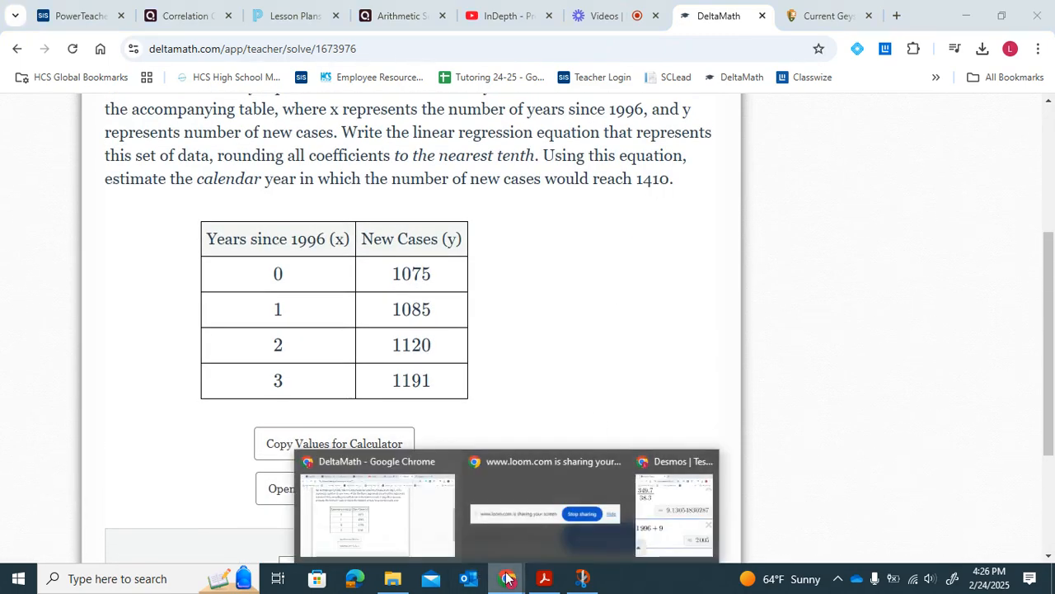
left_click(673, 504)
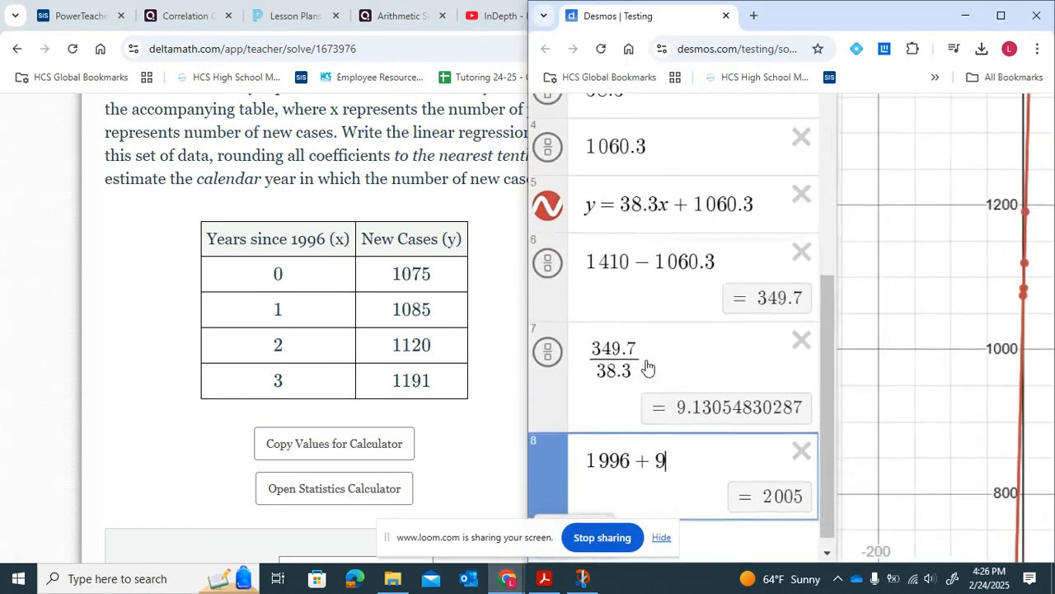
scroll(637, 294, "up", 1)
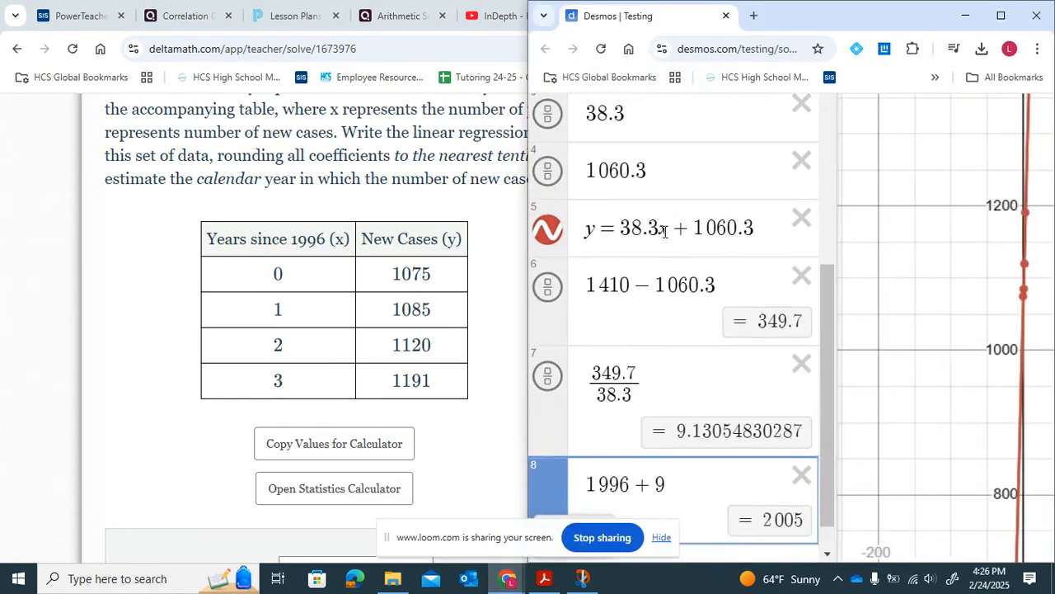
left_click(664, 231)
key("BackSpace")
type(")")
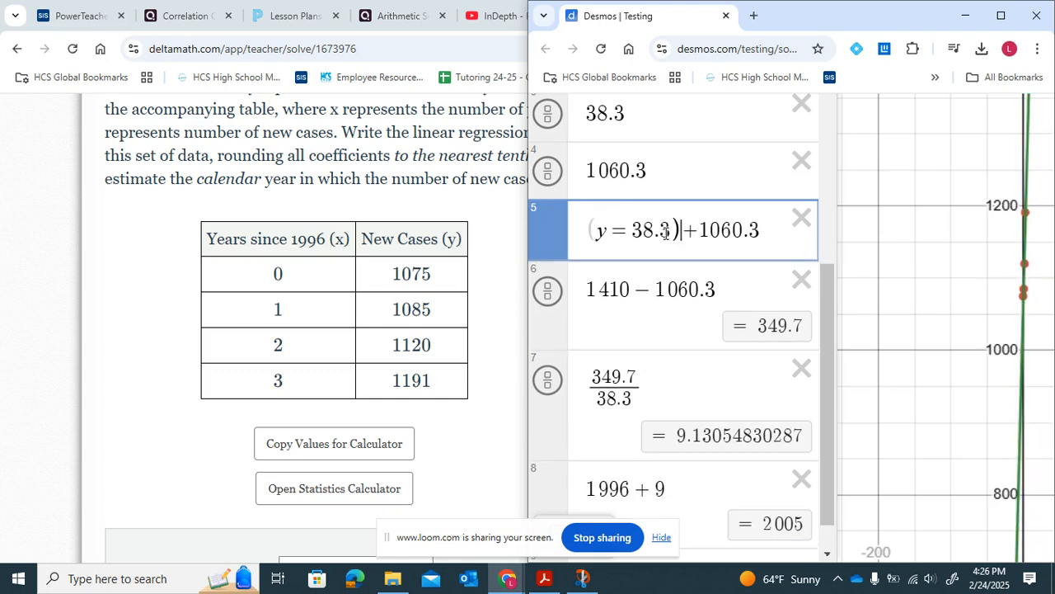
type("(")
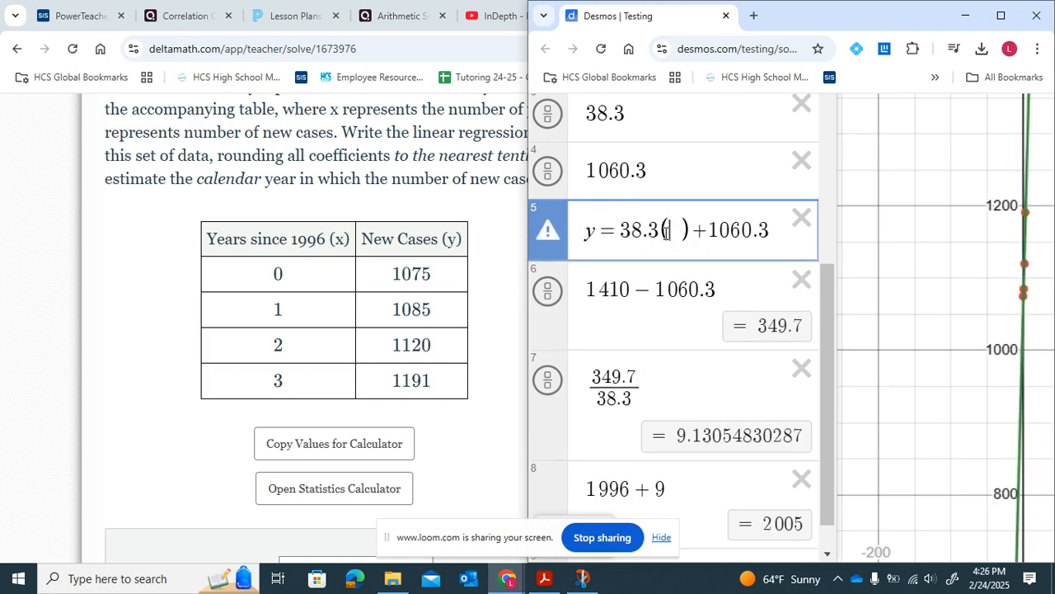
key("Right")
left_click(666, 233)
type("9")
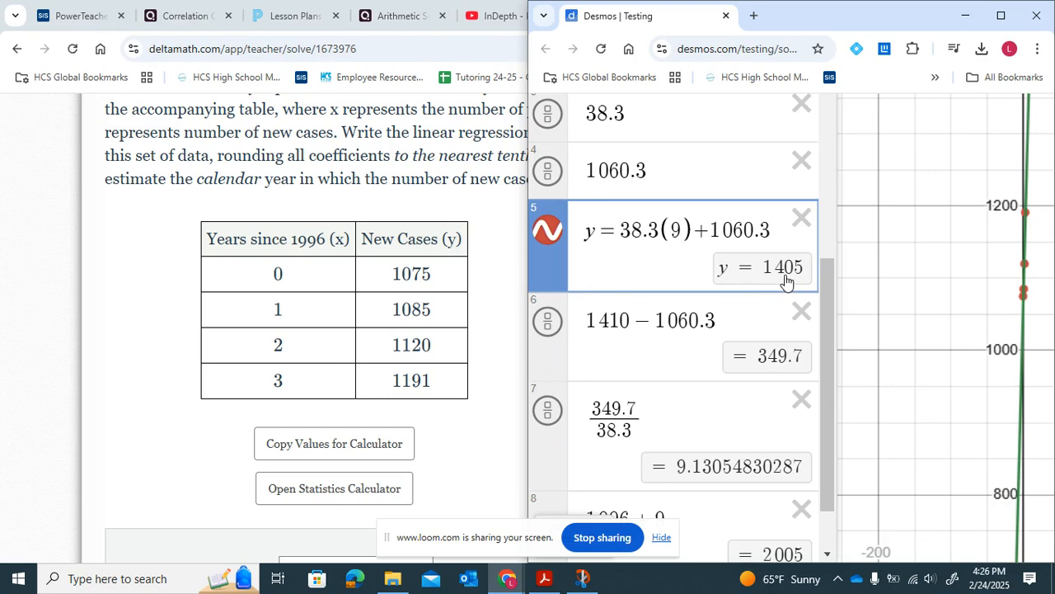
- Try substituting 10 for x in the equation, then restore the substitution to 9
key("BackSpace")
type("10")
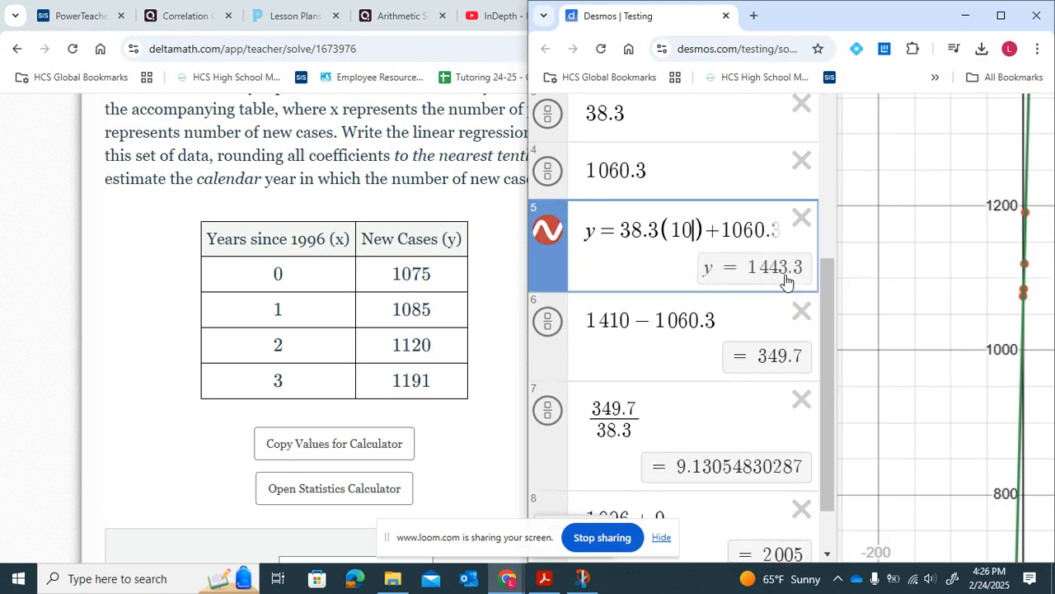
key("BackSpace")
key("BackSpace")
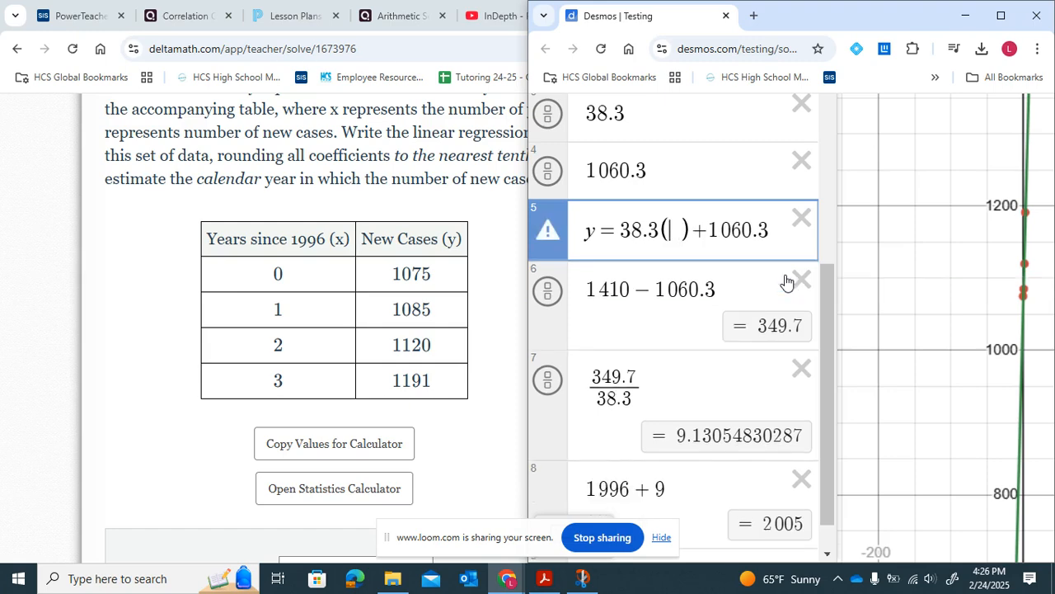
type("9")
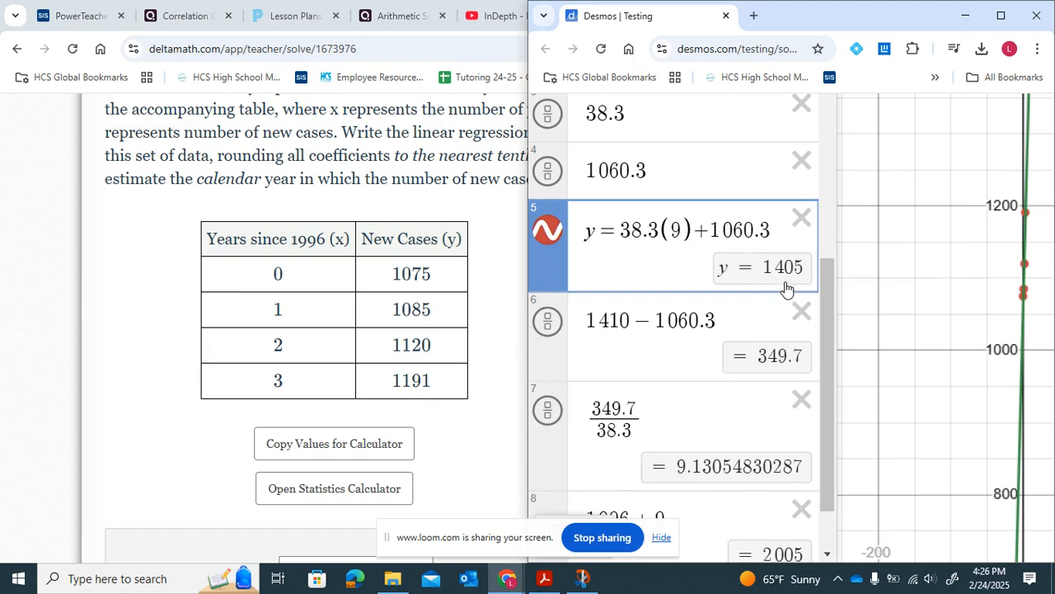
- Return to DeltaMath and submit the regression equation and final answer 2005, confirming the submission
left_click(454, 423)
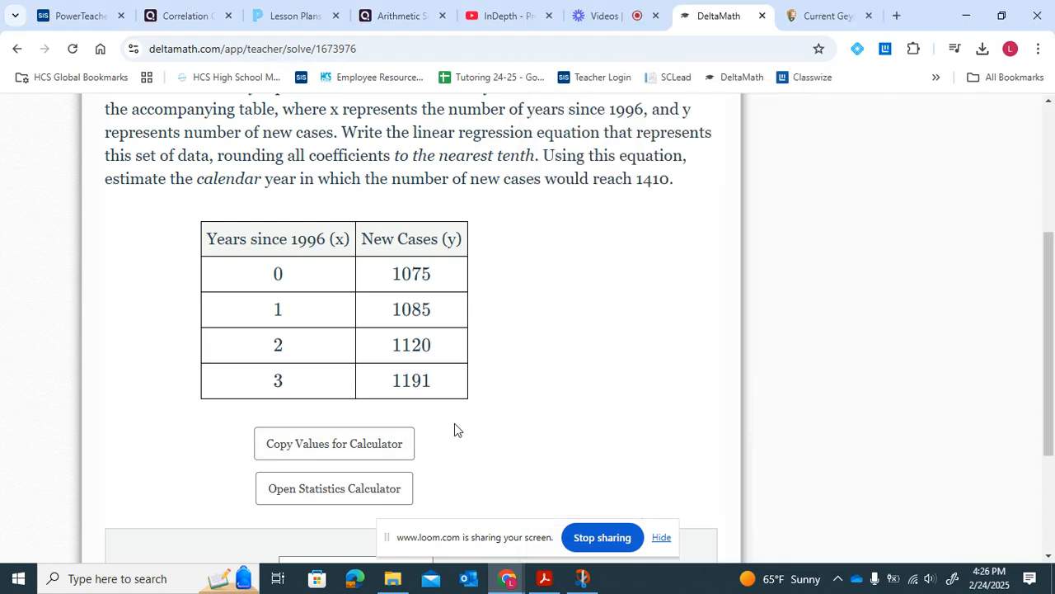
scroll(454, 424, "down", 2)
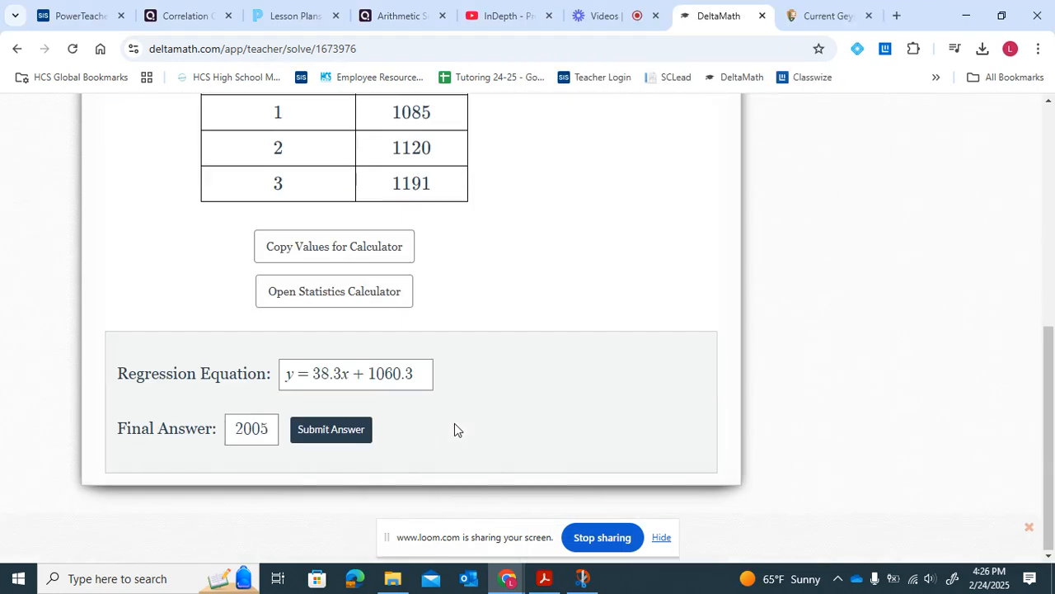
left_click(343, 436)
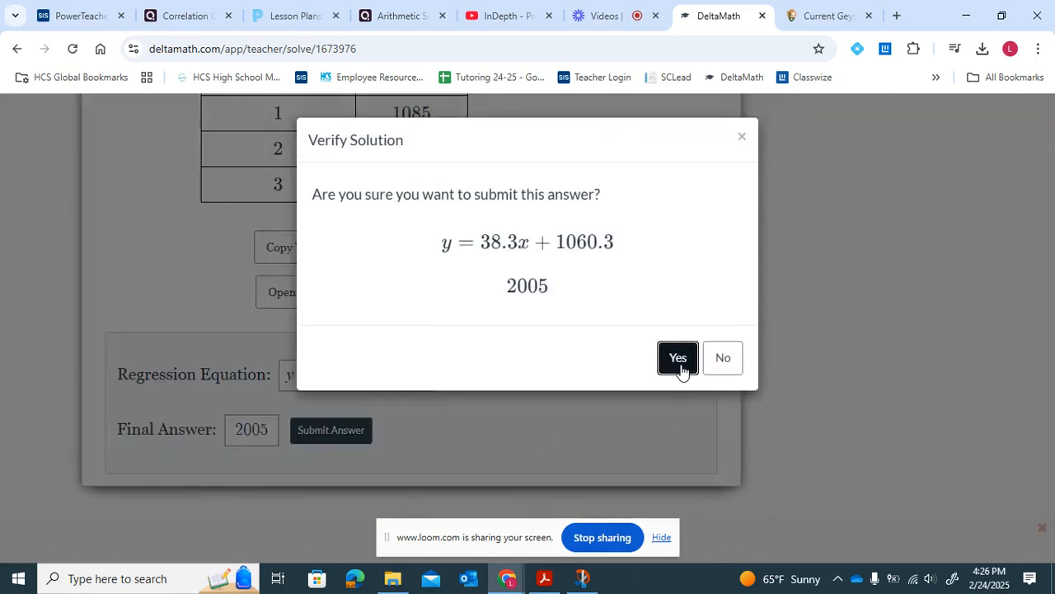
left_click(679, 359)
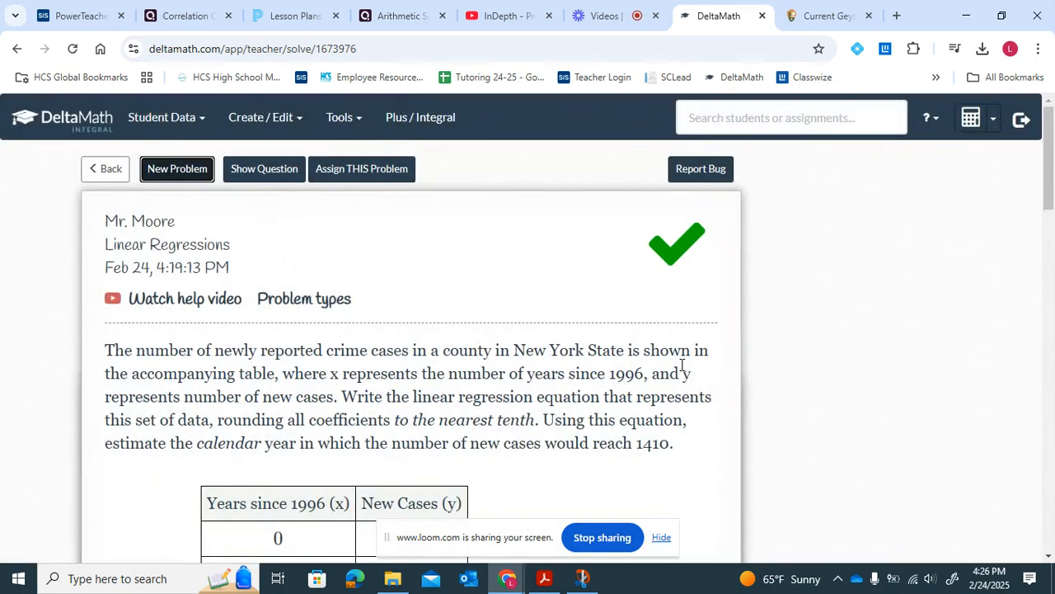
scroll(681, 366, "down", 1)
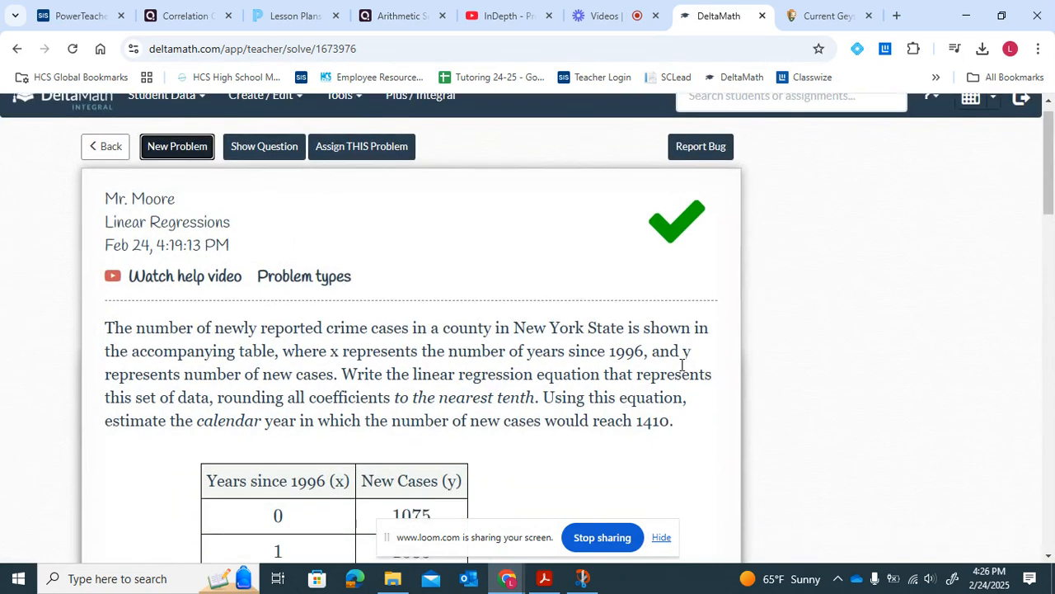